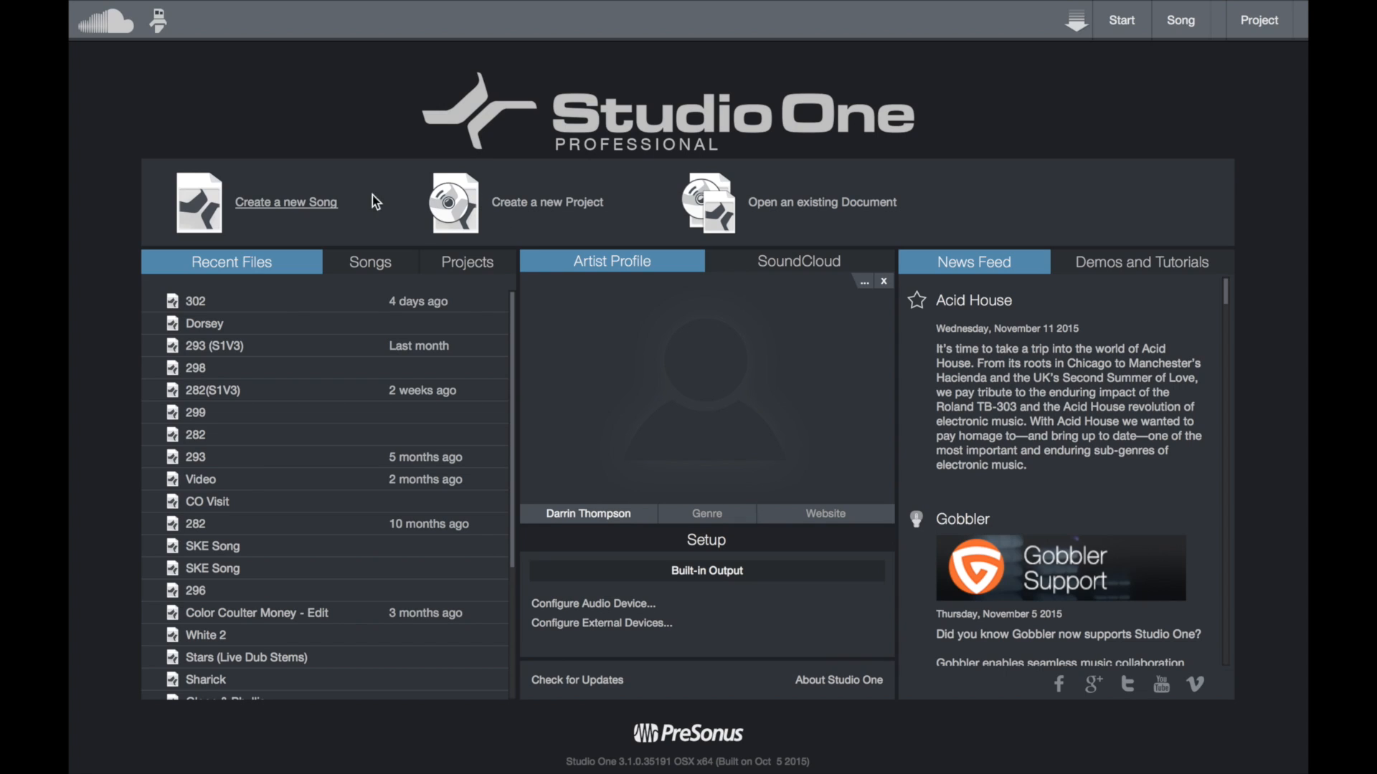
Start a new song from the Empty Song template after previewing the House/Techno, Multitrack Recording, Rock Band and Singer/Songwriter styles
left_click(319, 206)
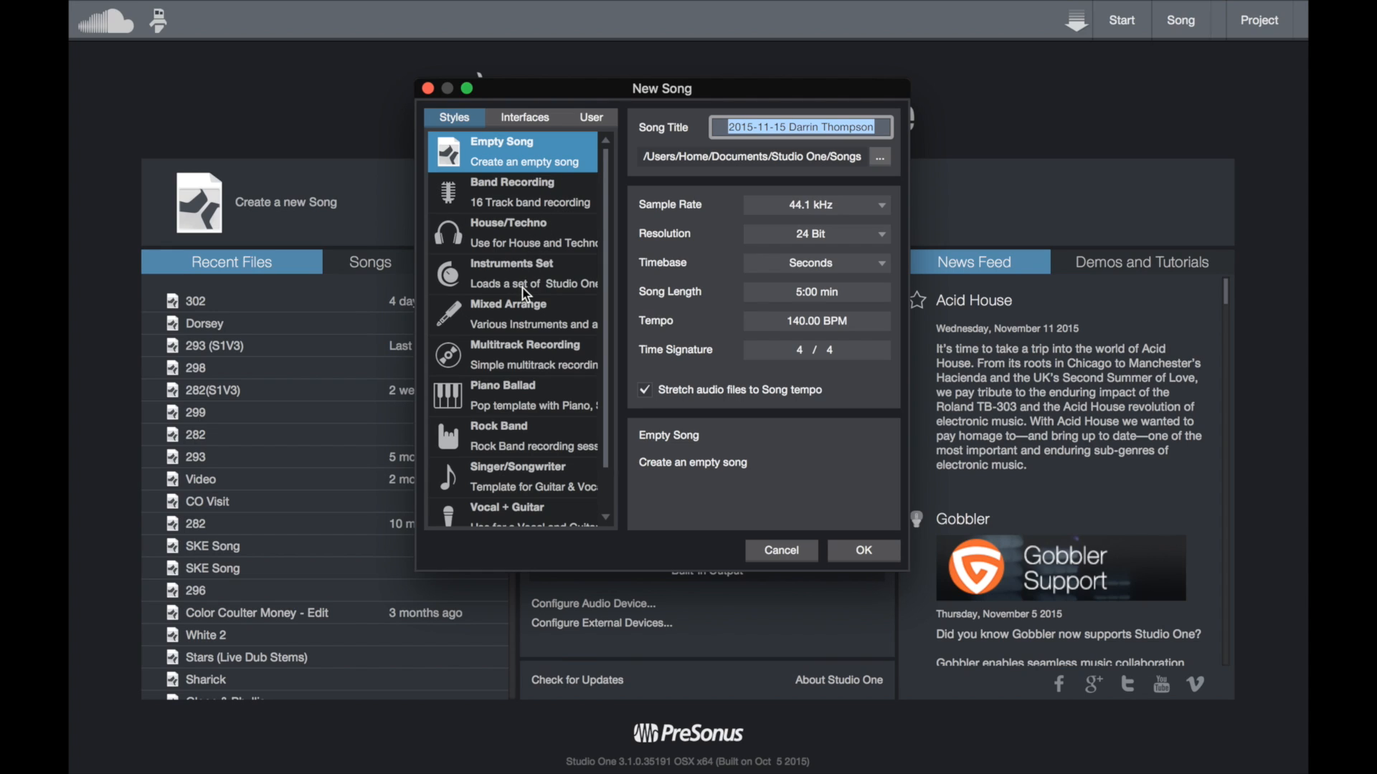
left_click(523, 244)
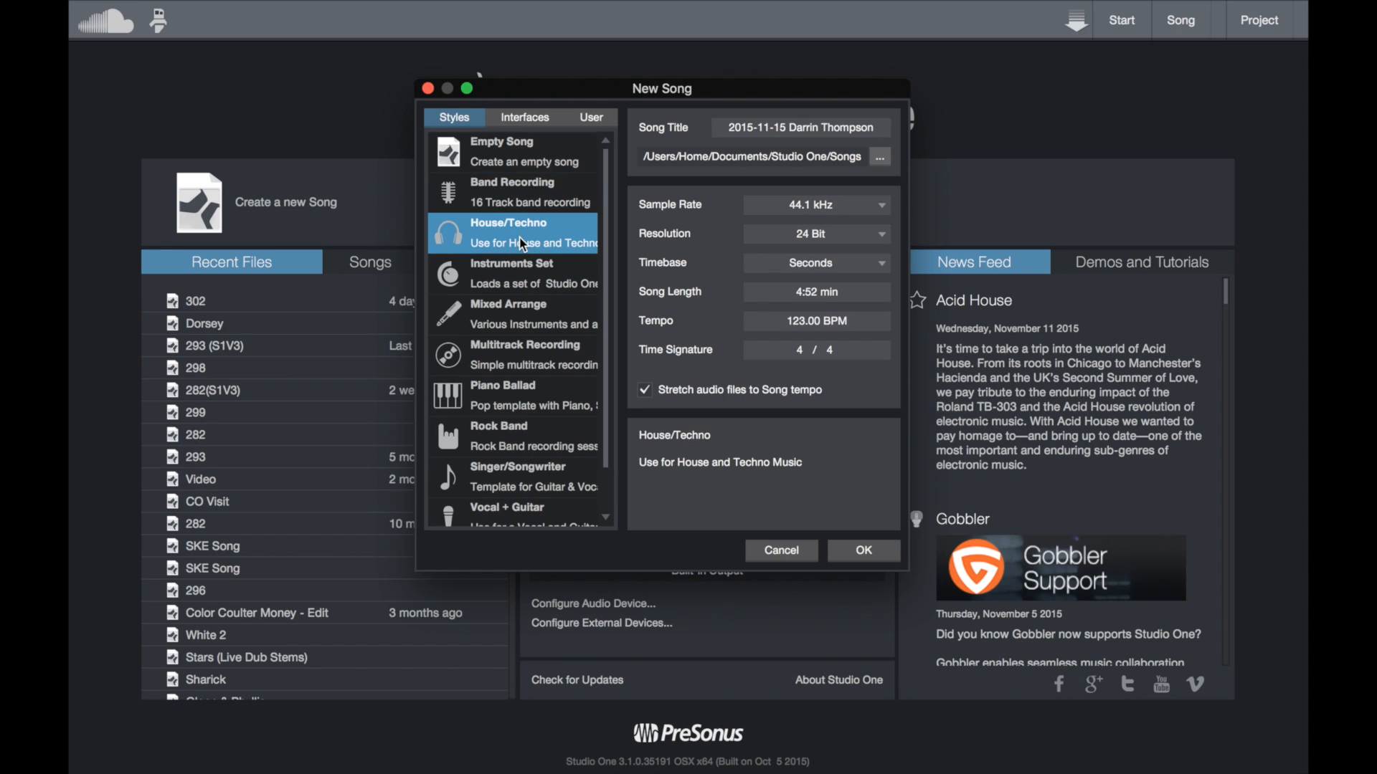
left_click(505, 349)
left_click(499, 432)
left_click(494, 495)
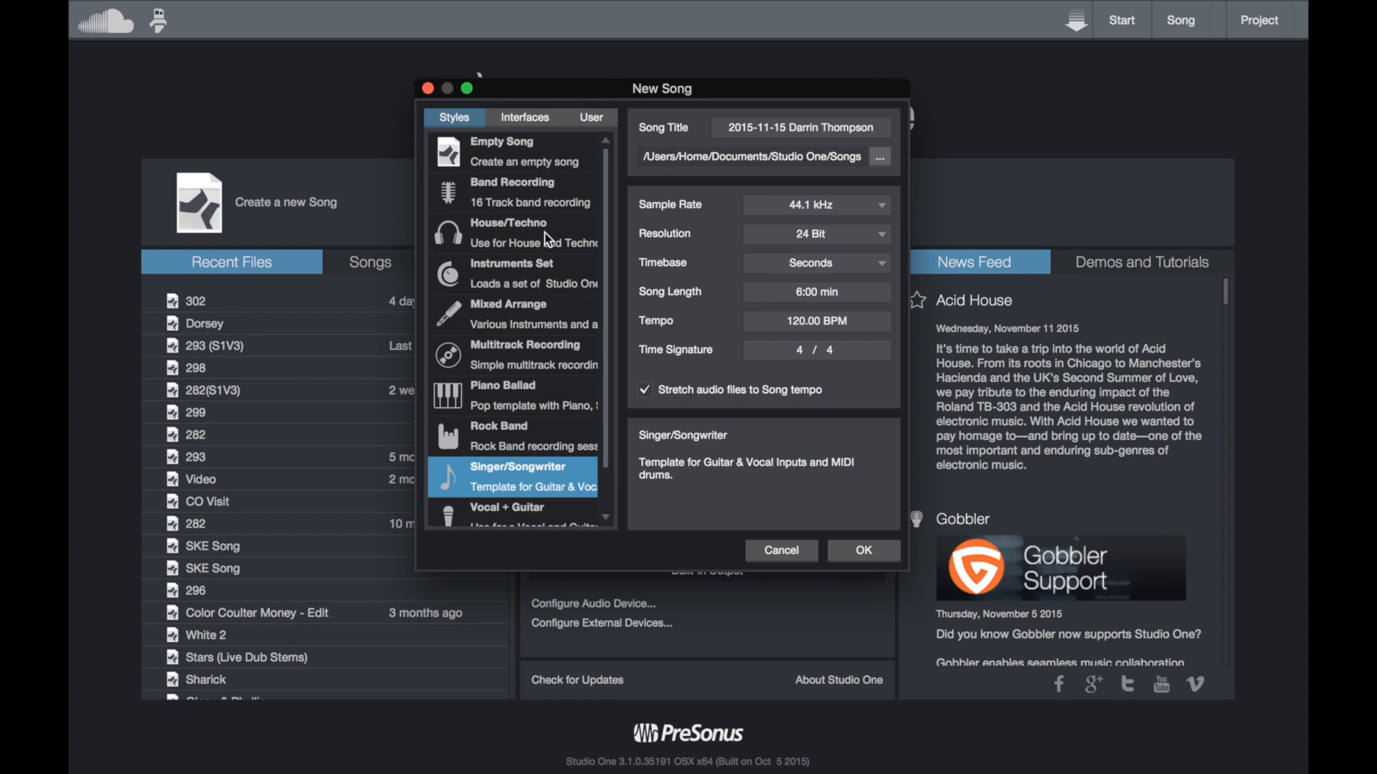
left_click(502, 149)
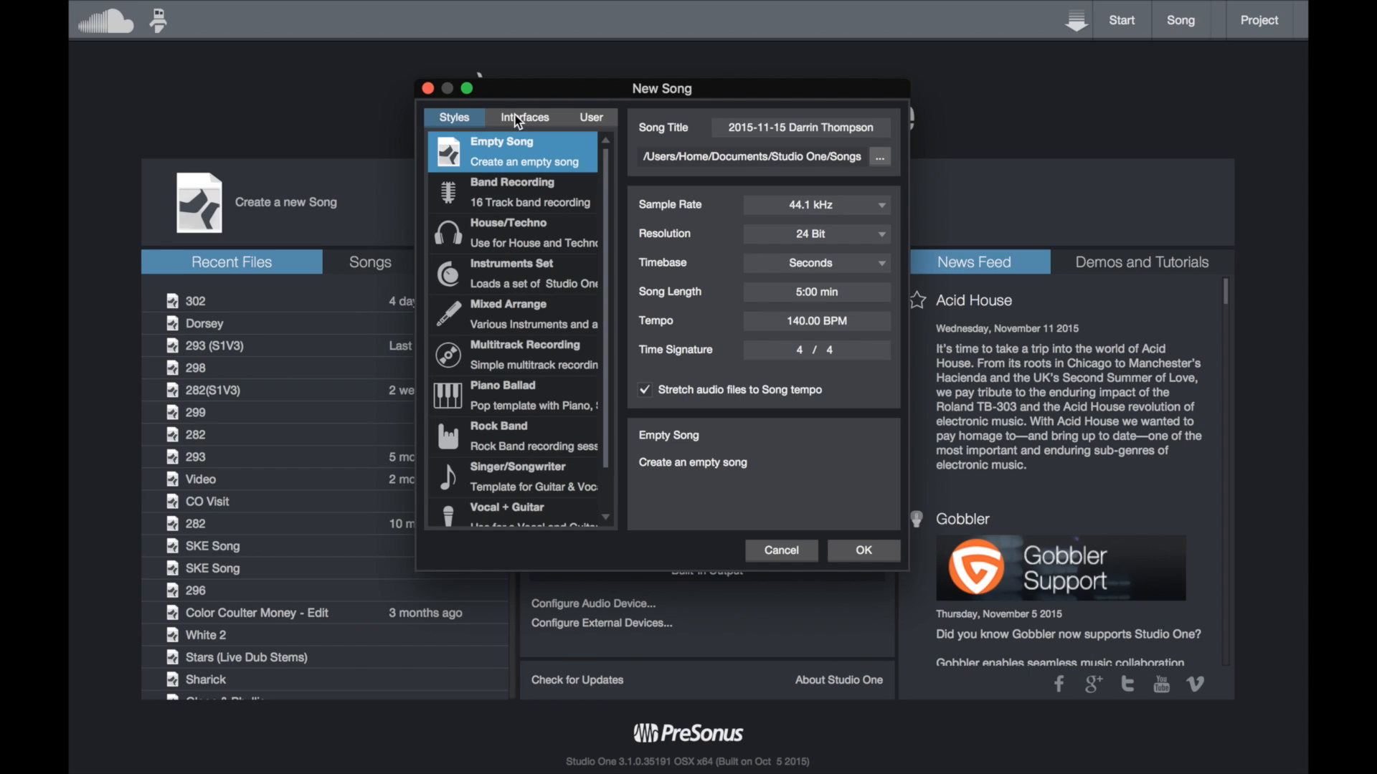
Review the new song's interface templates and user templates, and return to the style templates
left_click(518, 119)
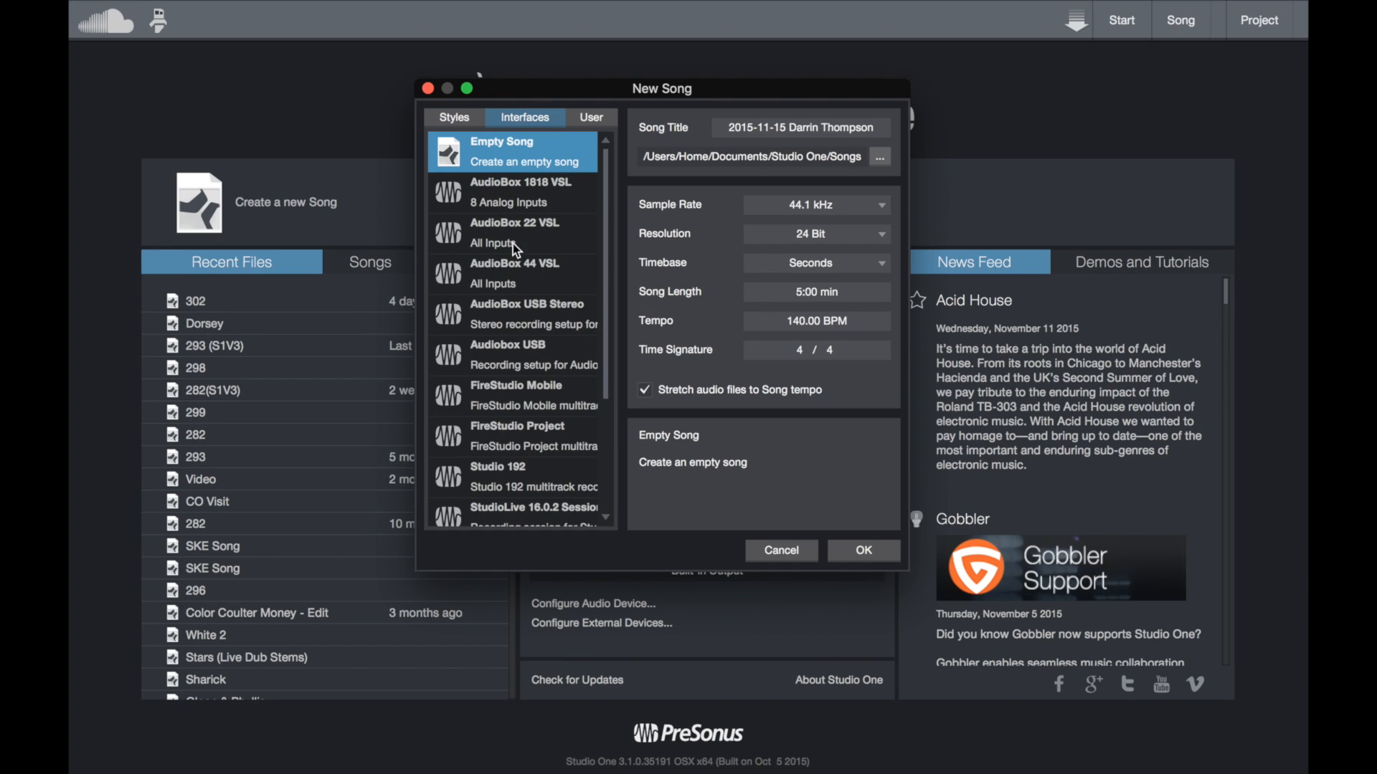
left_click(591, 119)
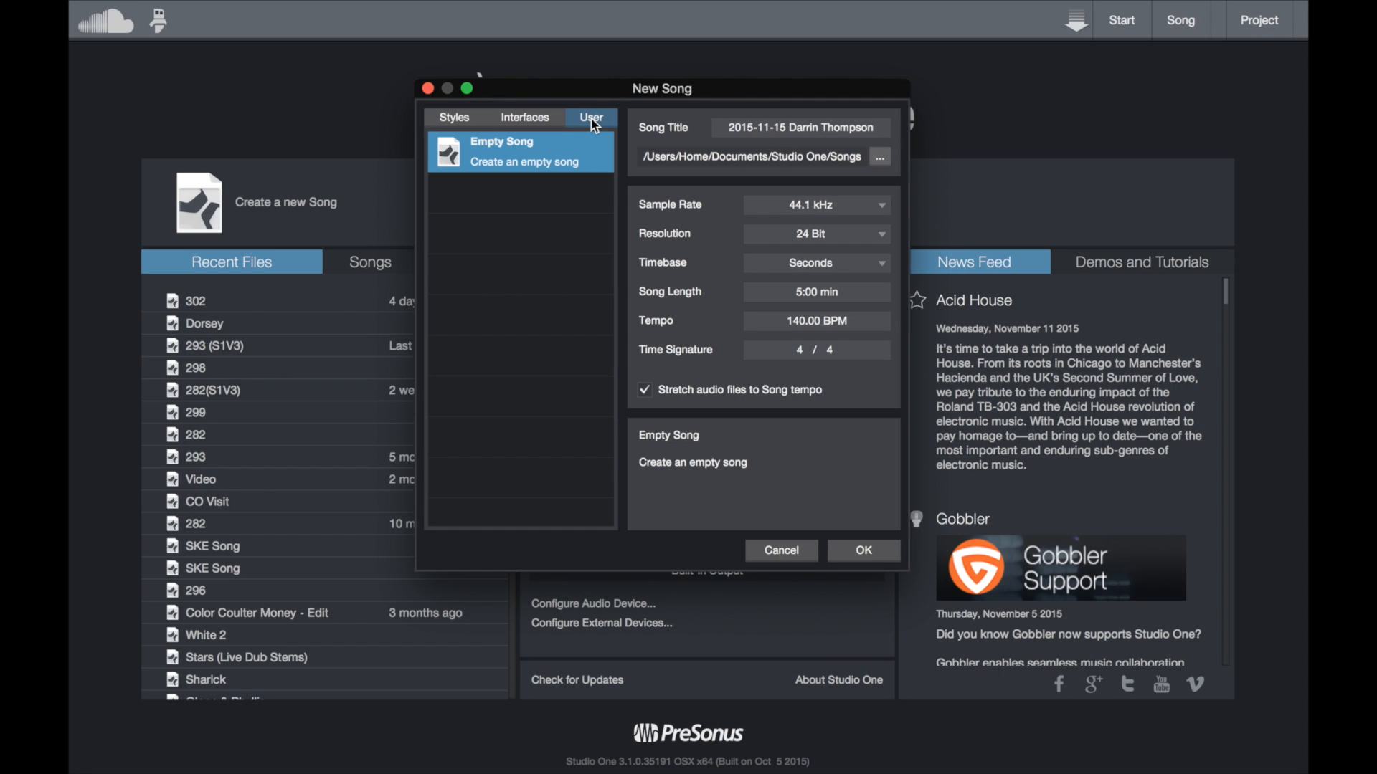
left_click(455, 116)
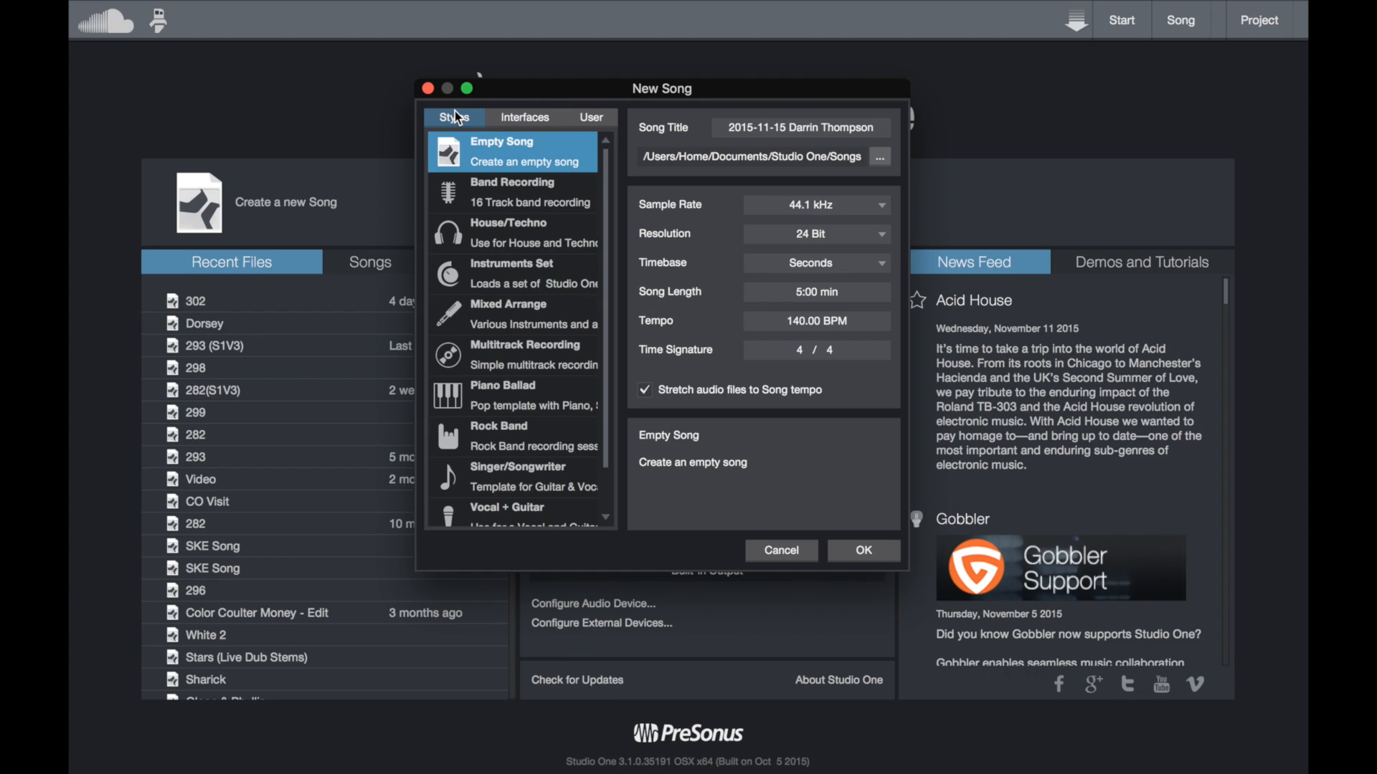
Title the new song "test" and set its save location to the Desktop folder
left_click(768, 125)
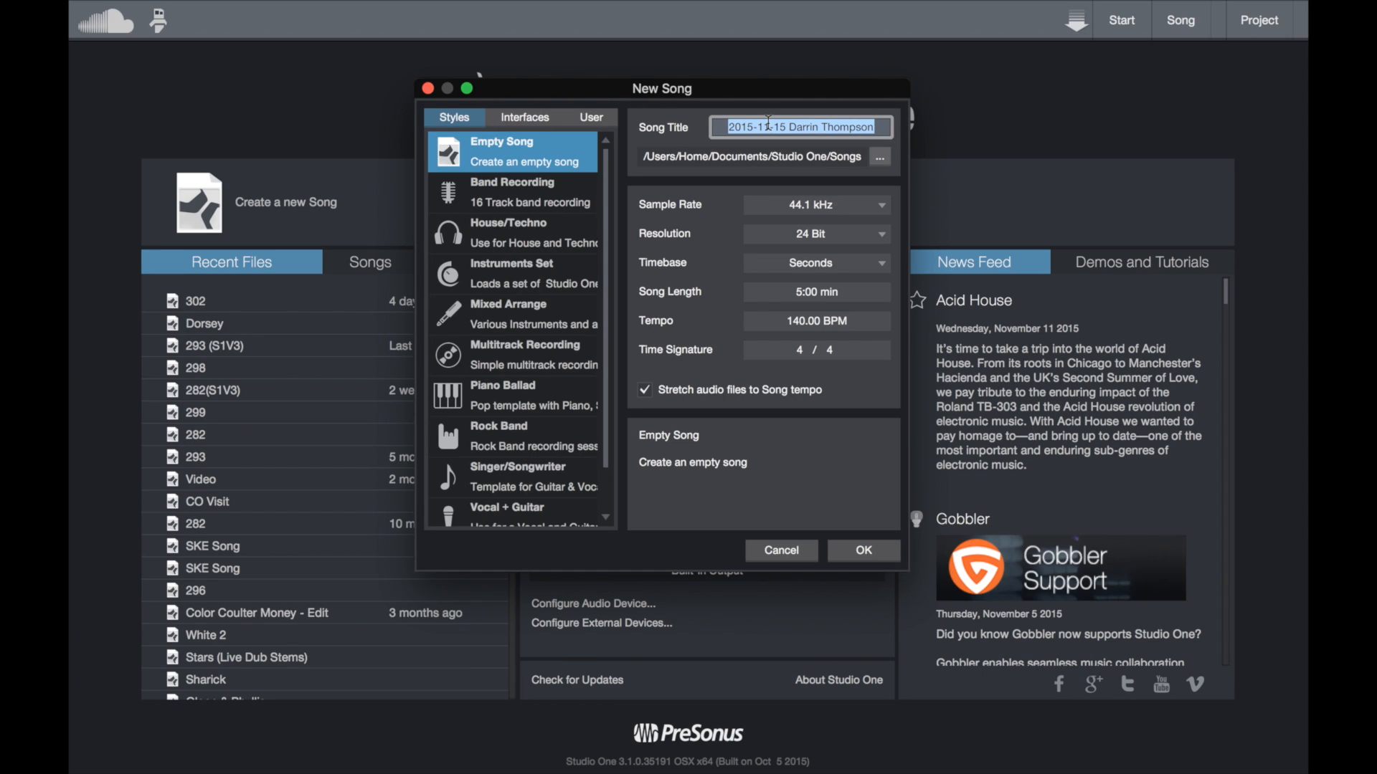
type("test")
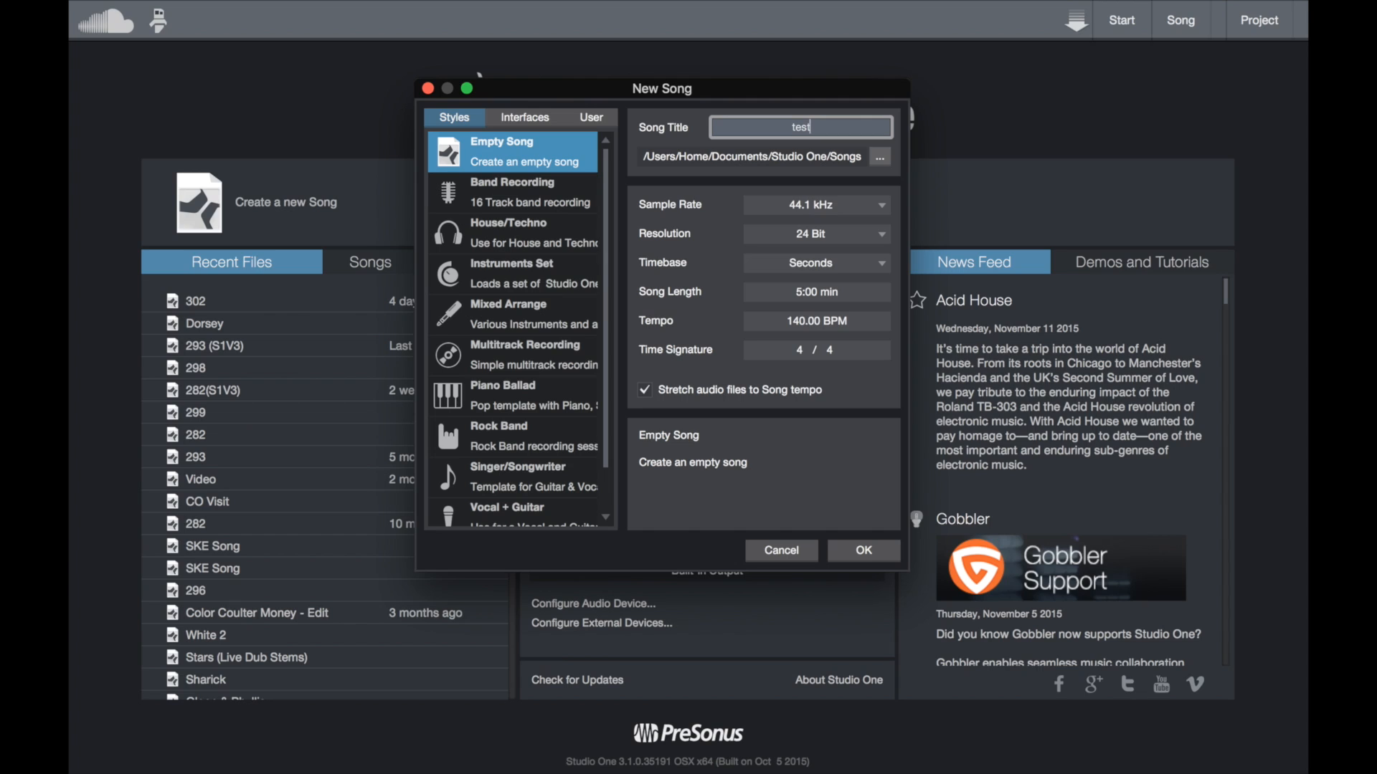
left_click(879, 157)
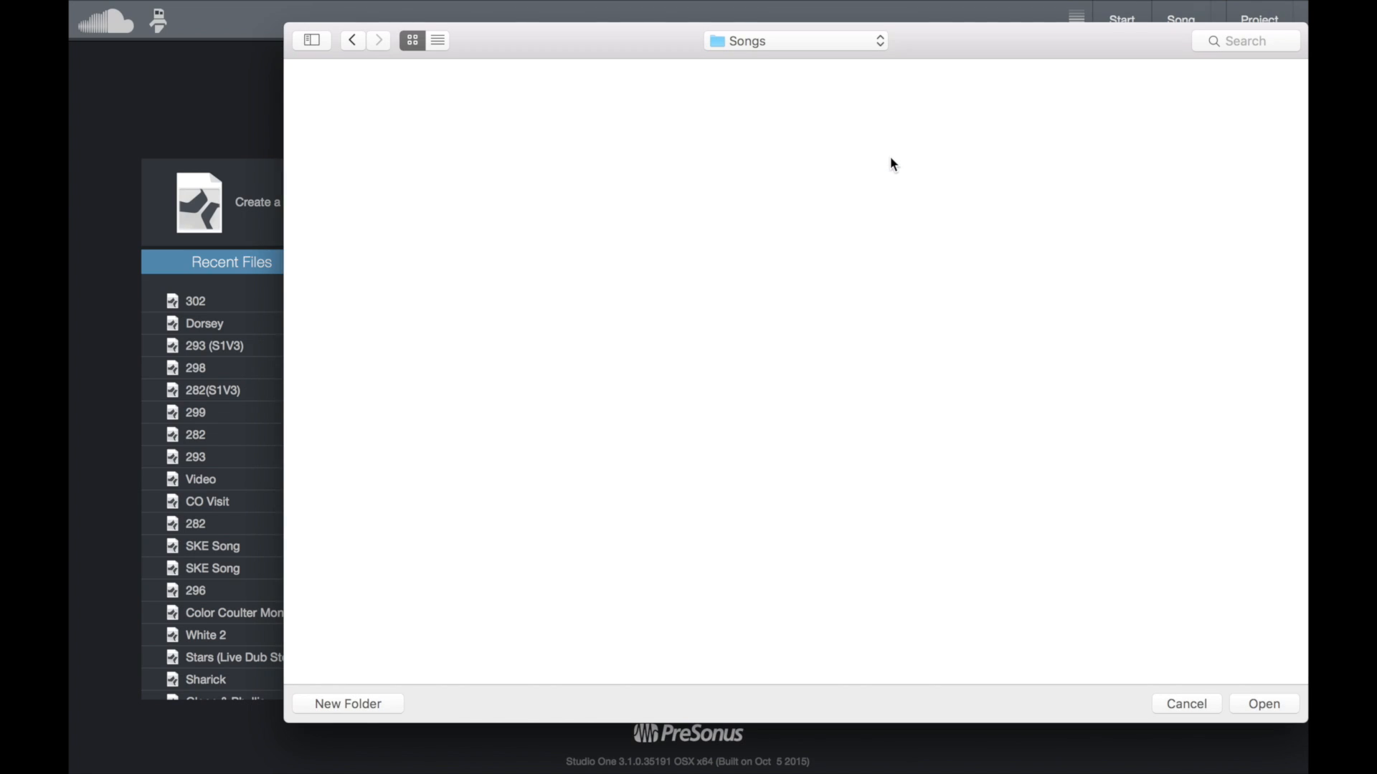
left_click(836, 43)
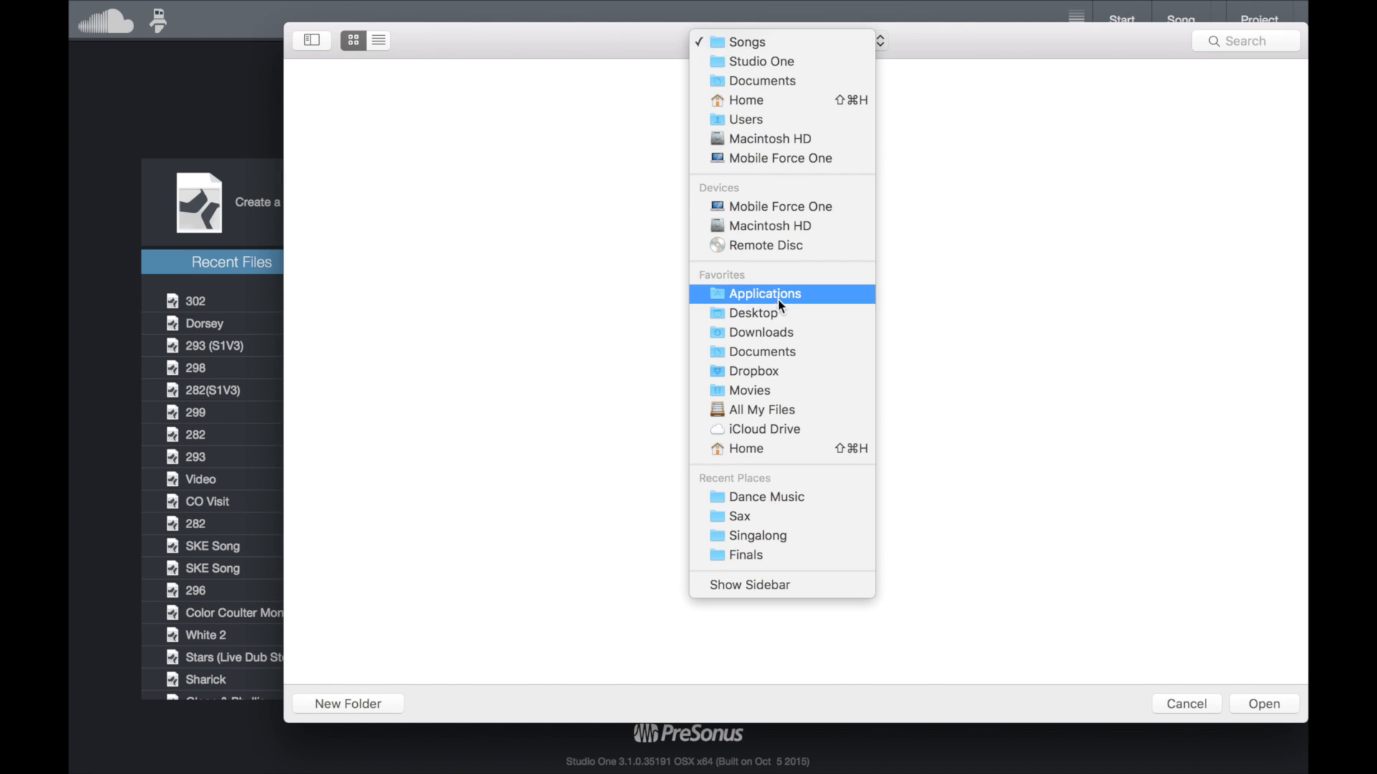
left_click(754, 314)
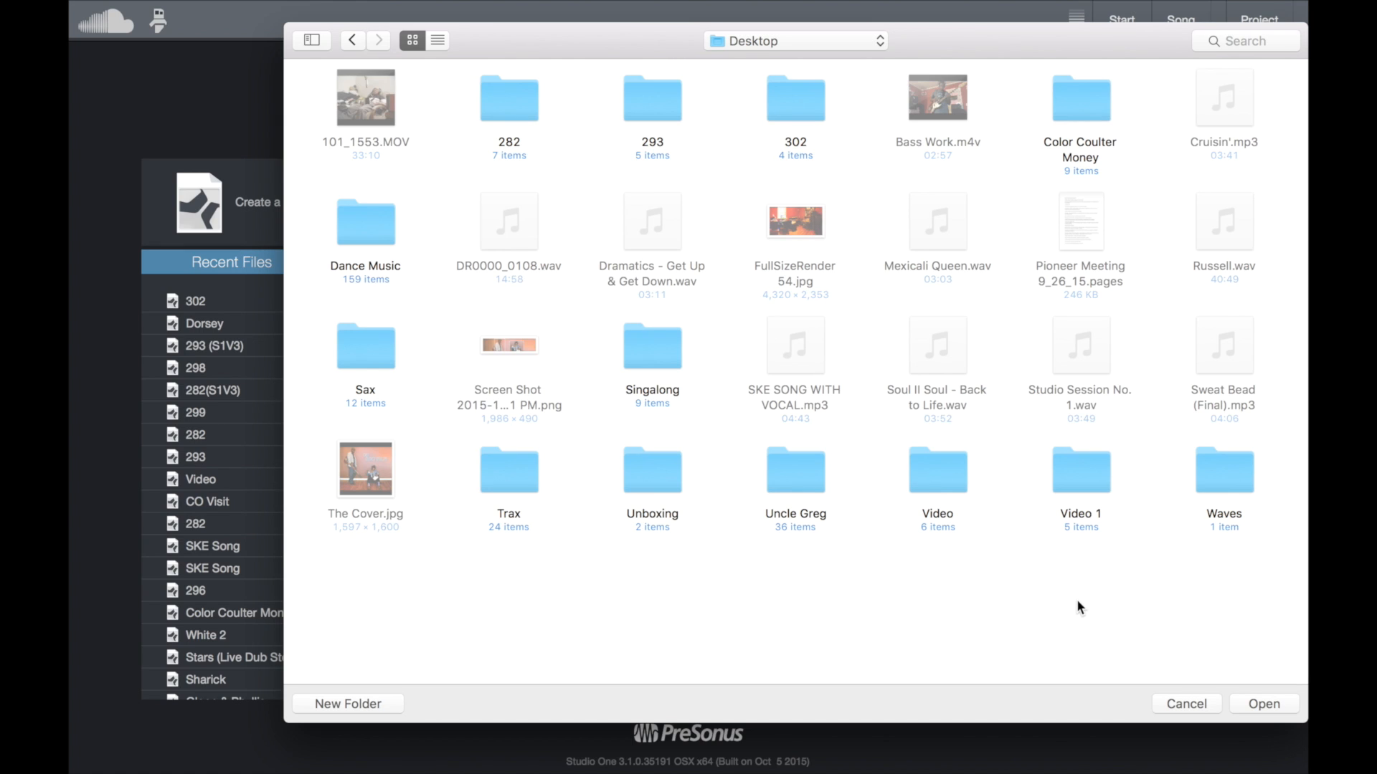
left_click(1269, 710)
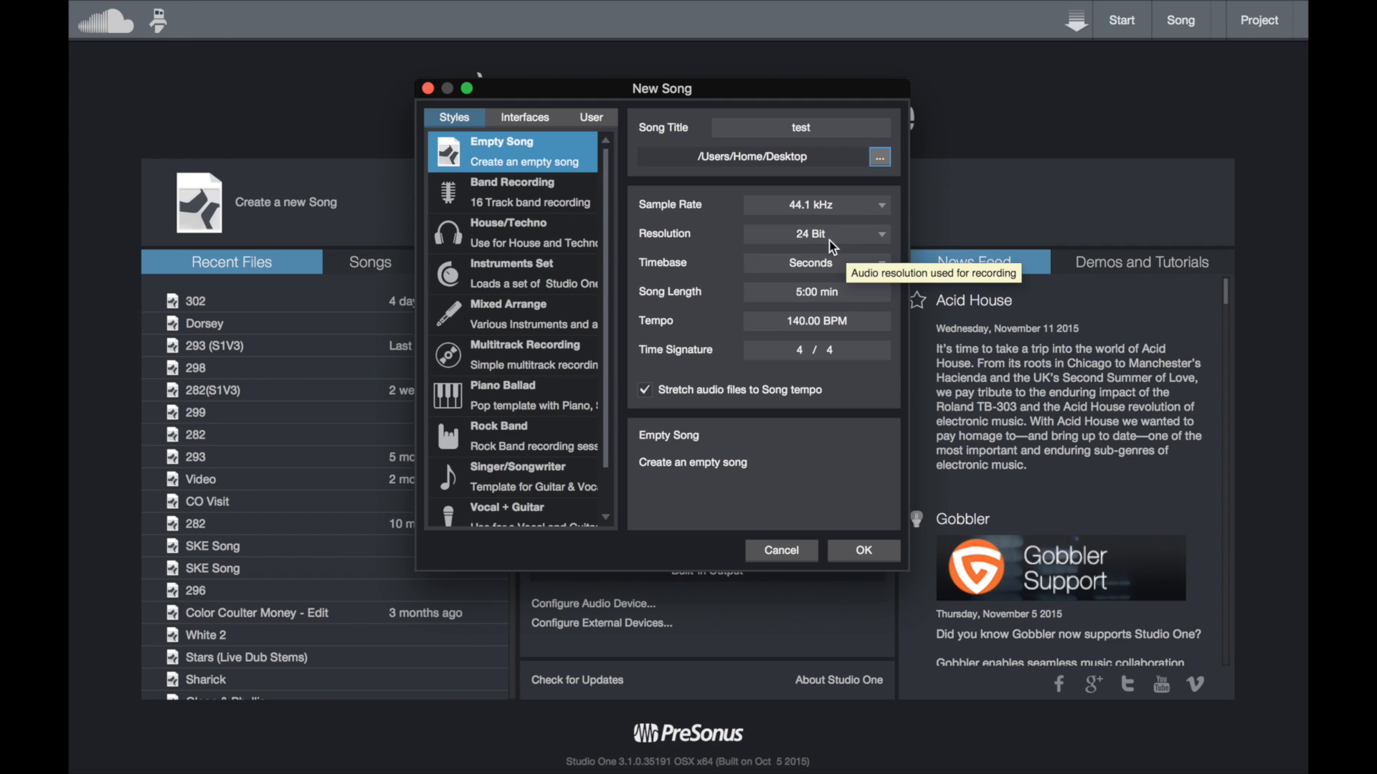
Review the song's timebase, length, tempo and time signature, and create the song with the existing settings
left_click(827, 265)
left_click(826, 267)
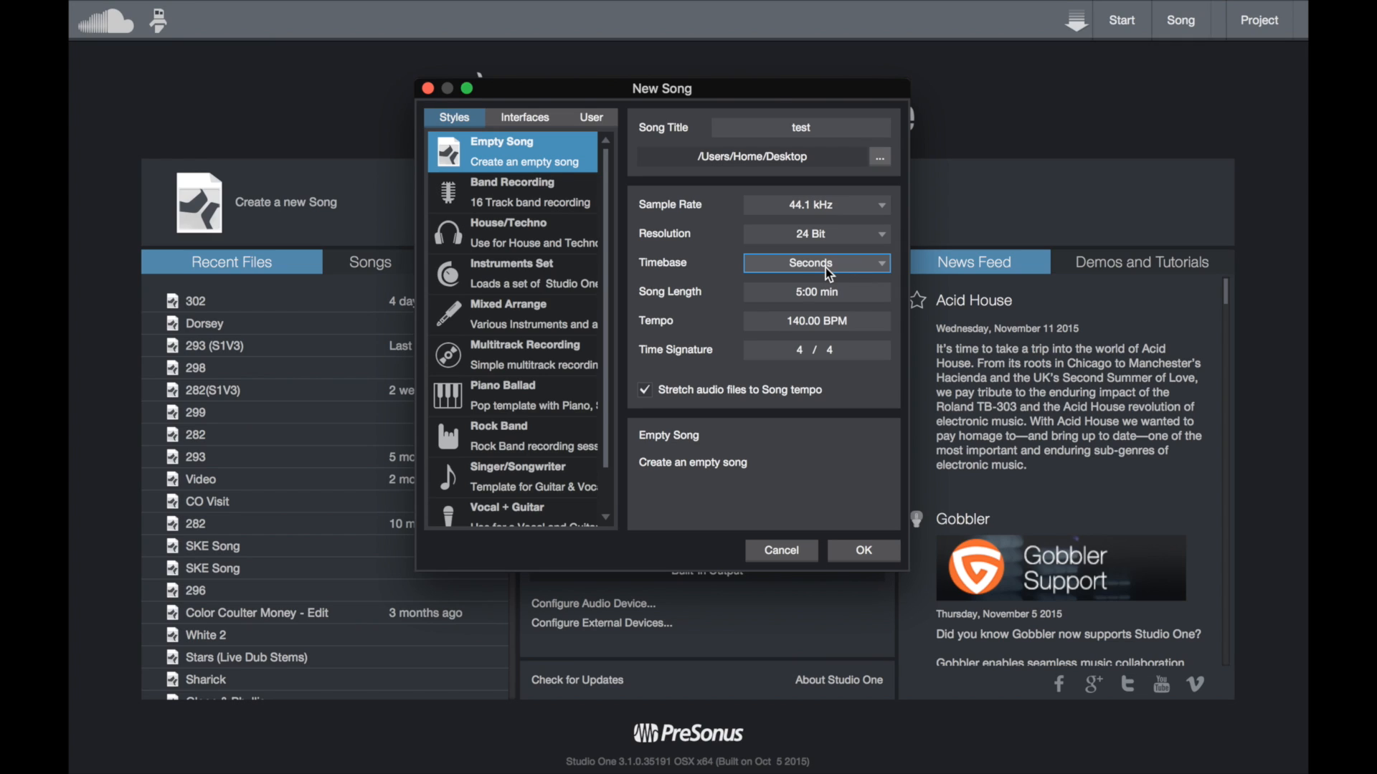
left_click(817, 293)
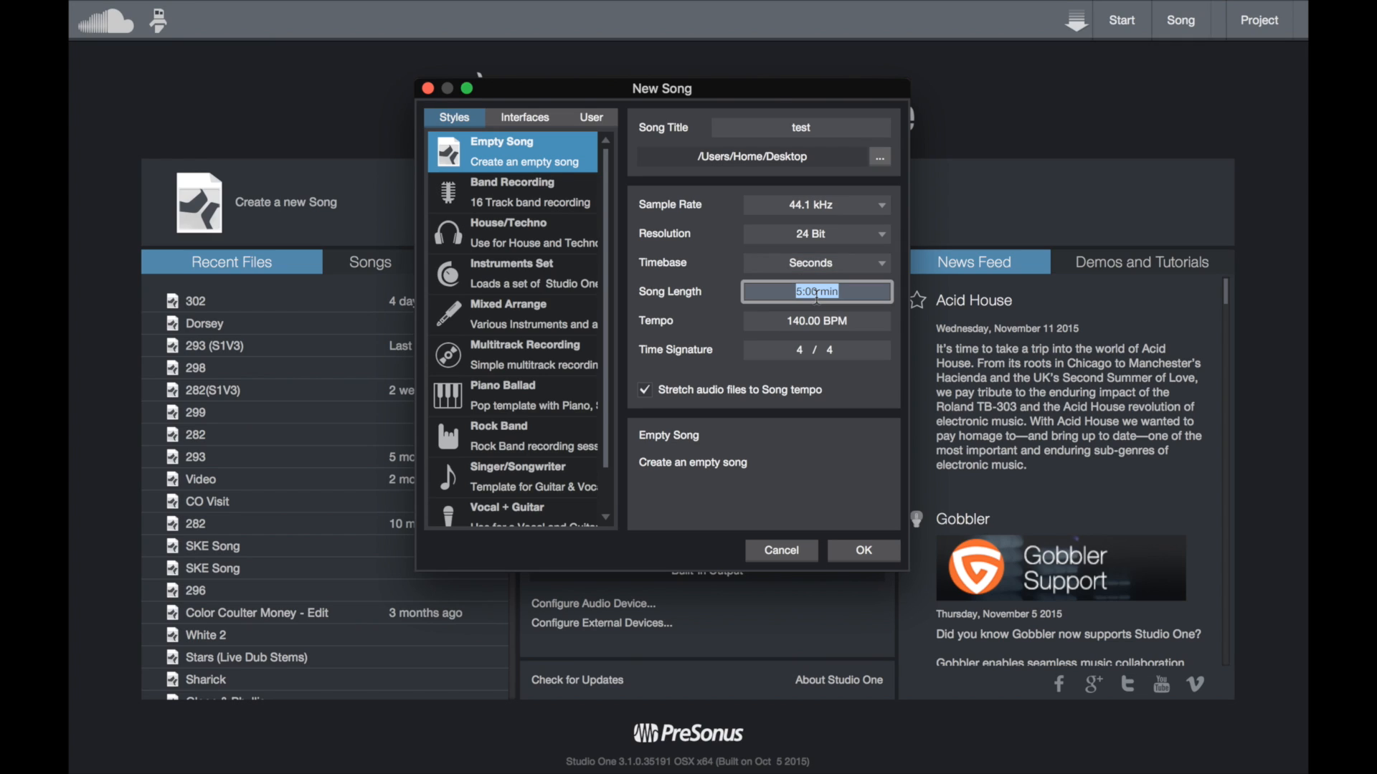
left_click(783, 321)
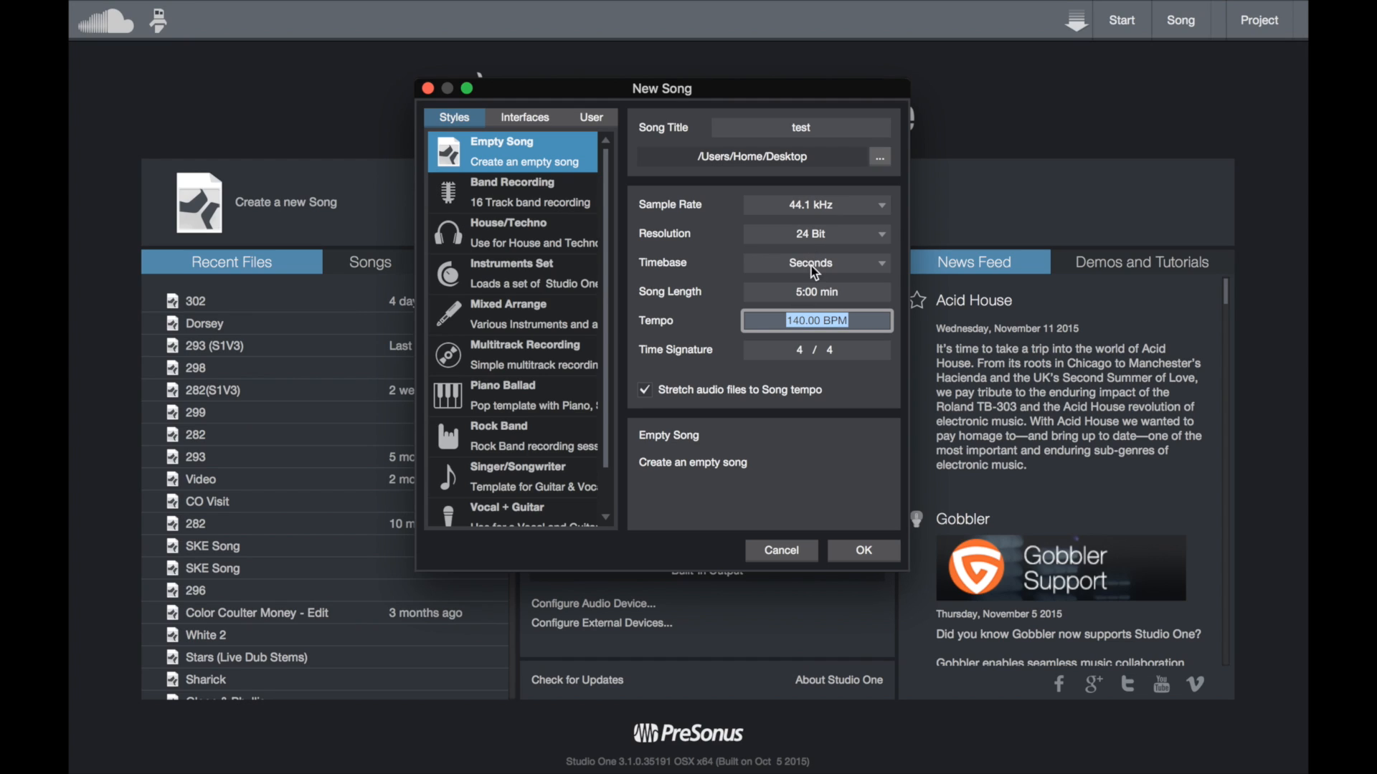
left_click(797, 355)
left_click(769, 356)
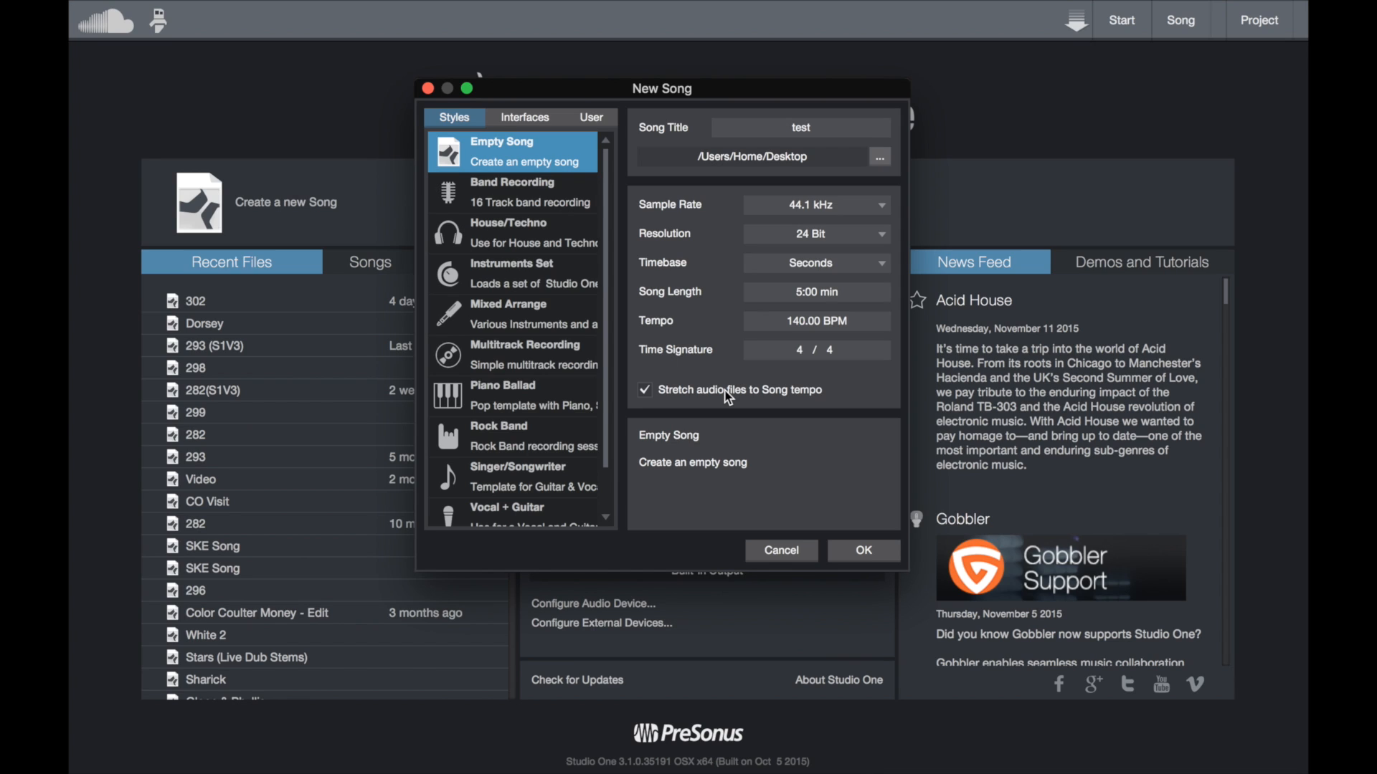
left_click(850, 552)
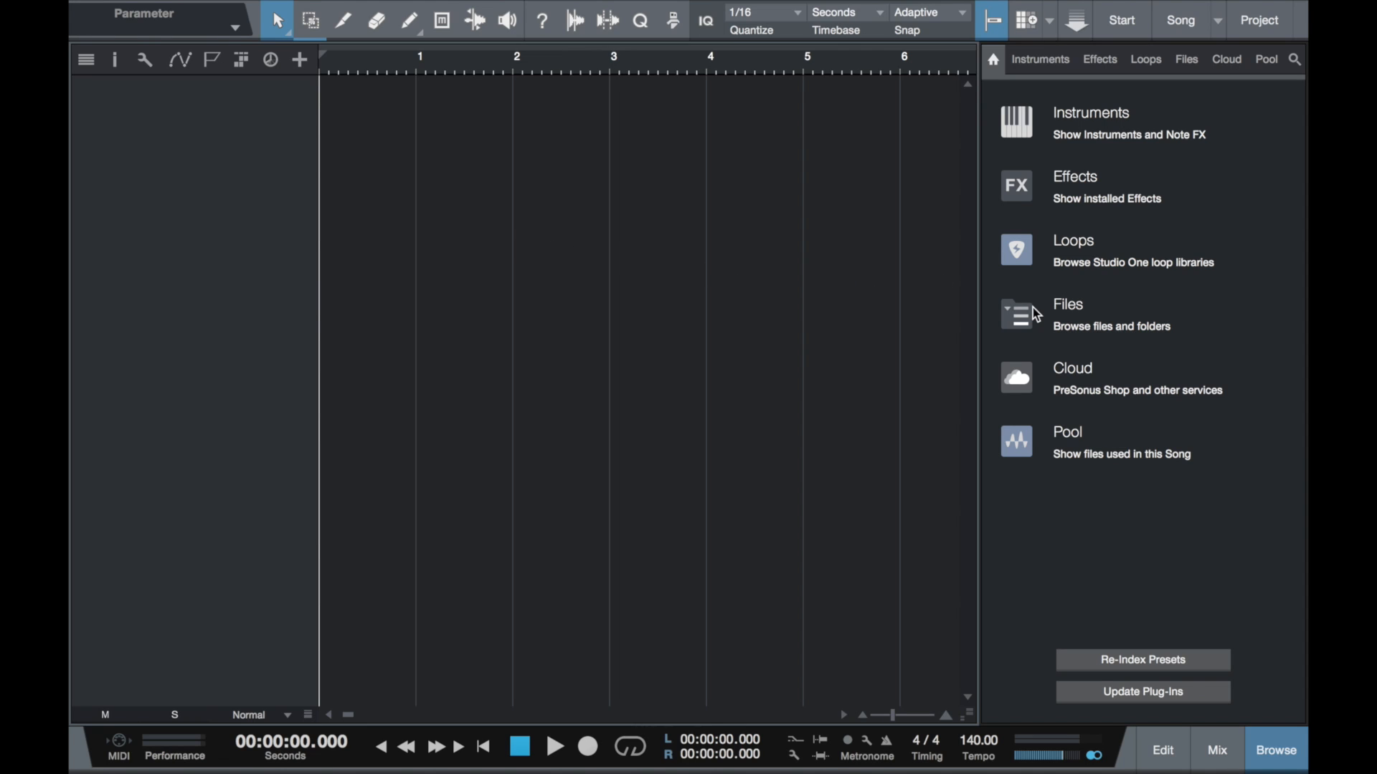
Hide and reshow the browser, and examine its PreSonus instruments, including Mai Tai's preset folders
left_click(1277, 750)
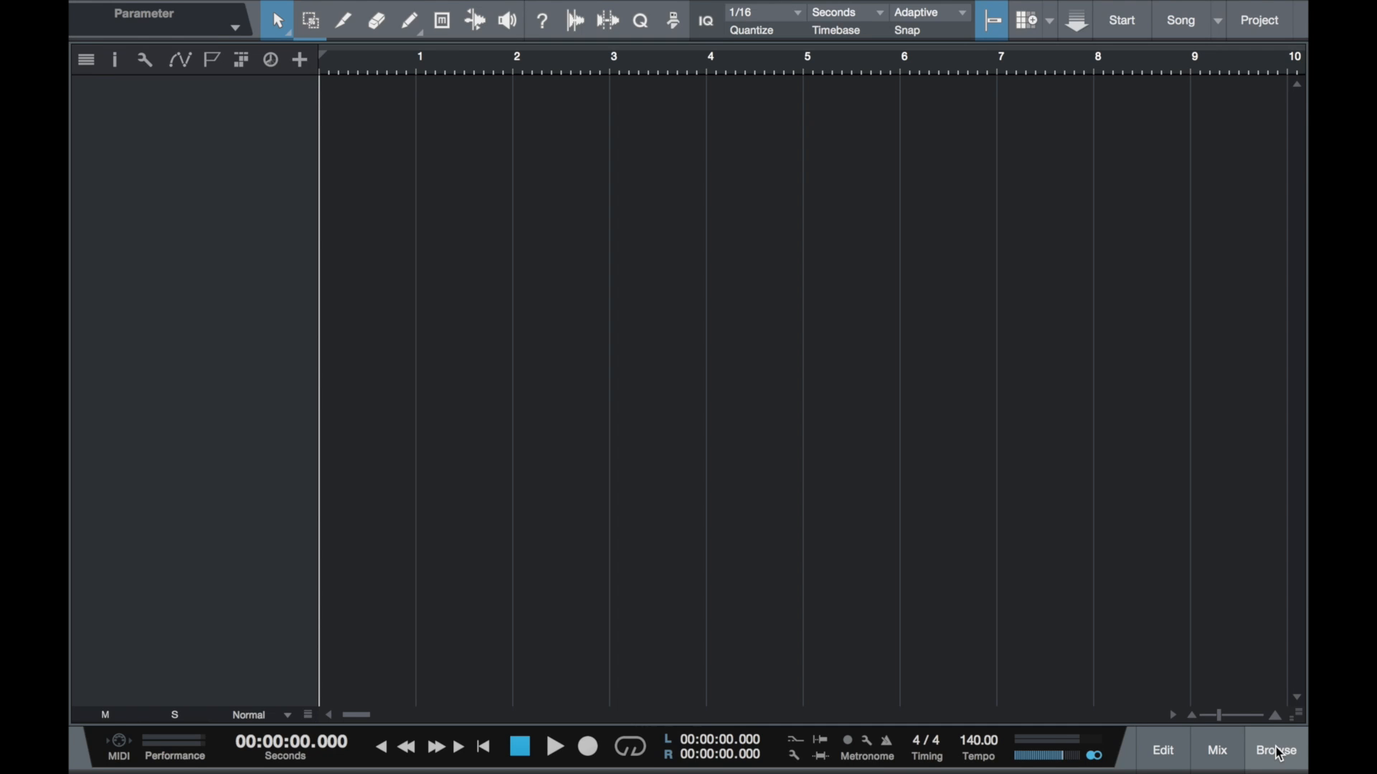
left_click(1278, 752)
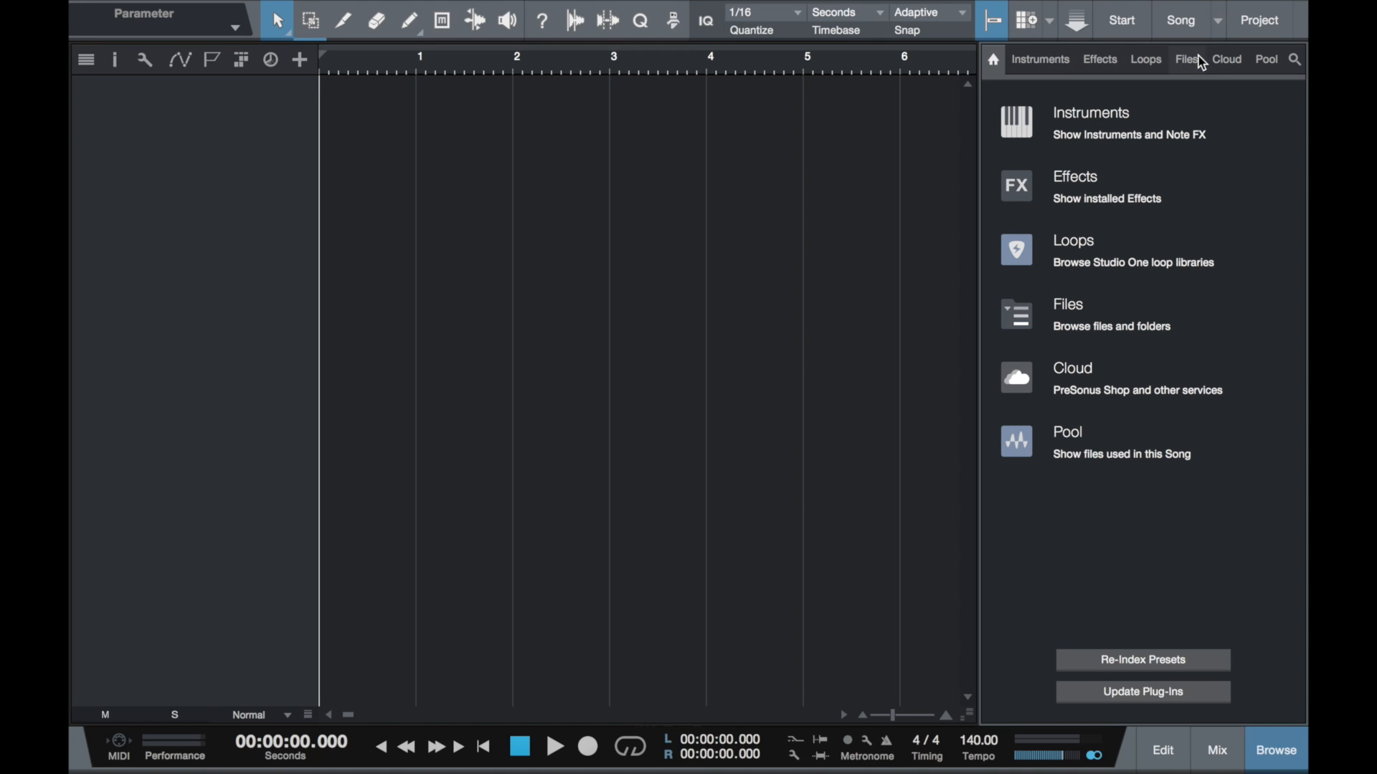
left_click(1052, 65)
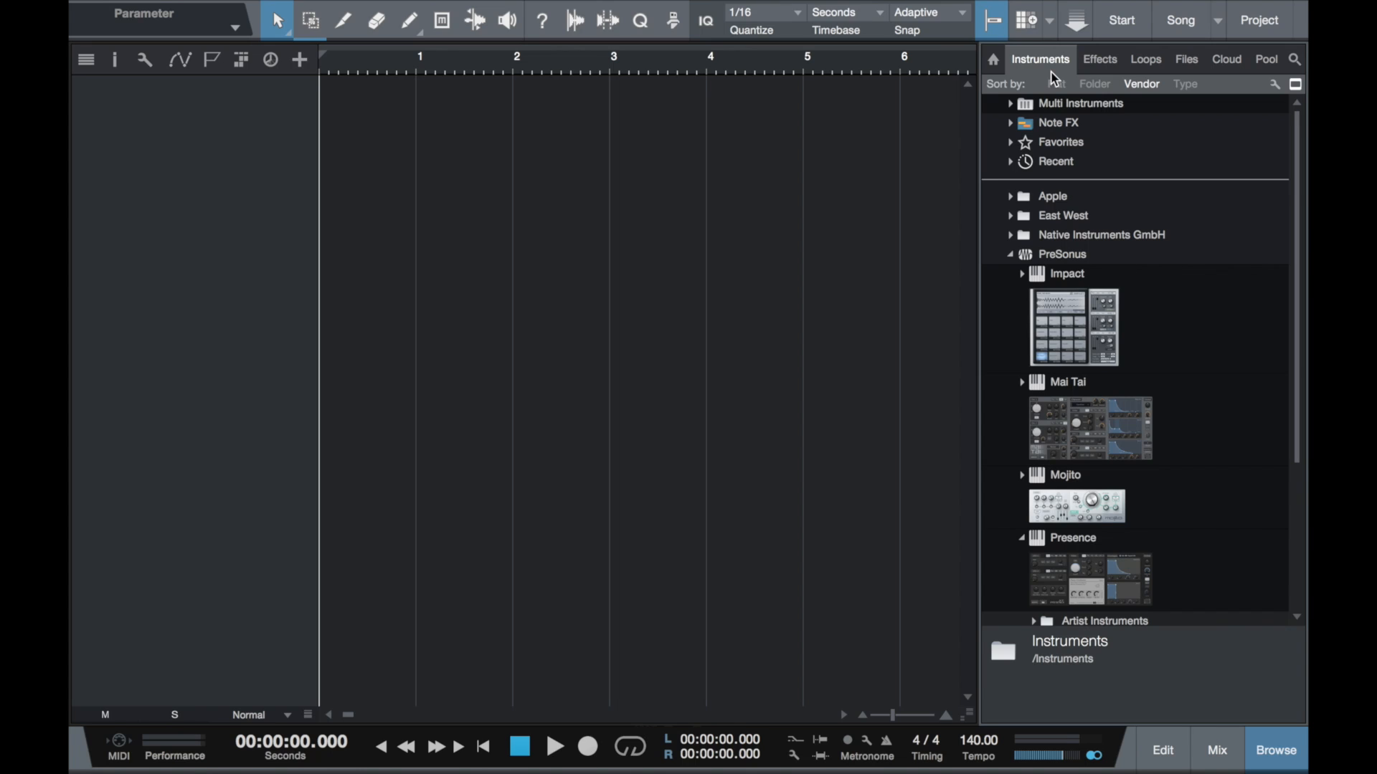
left_click(1092, 443)
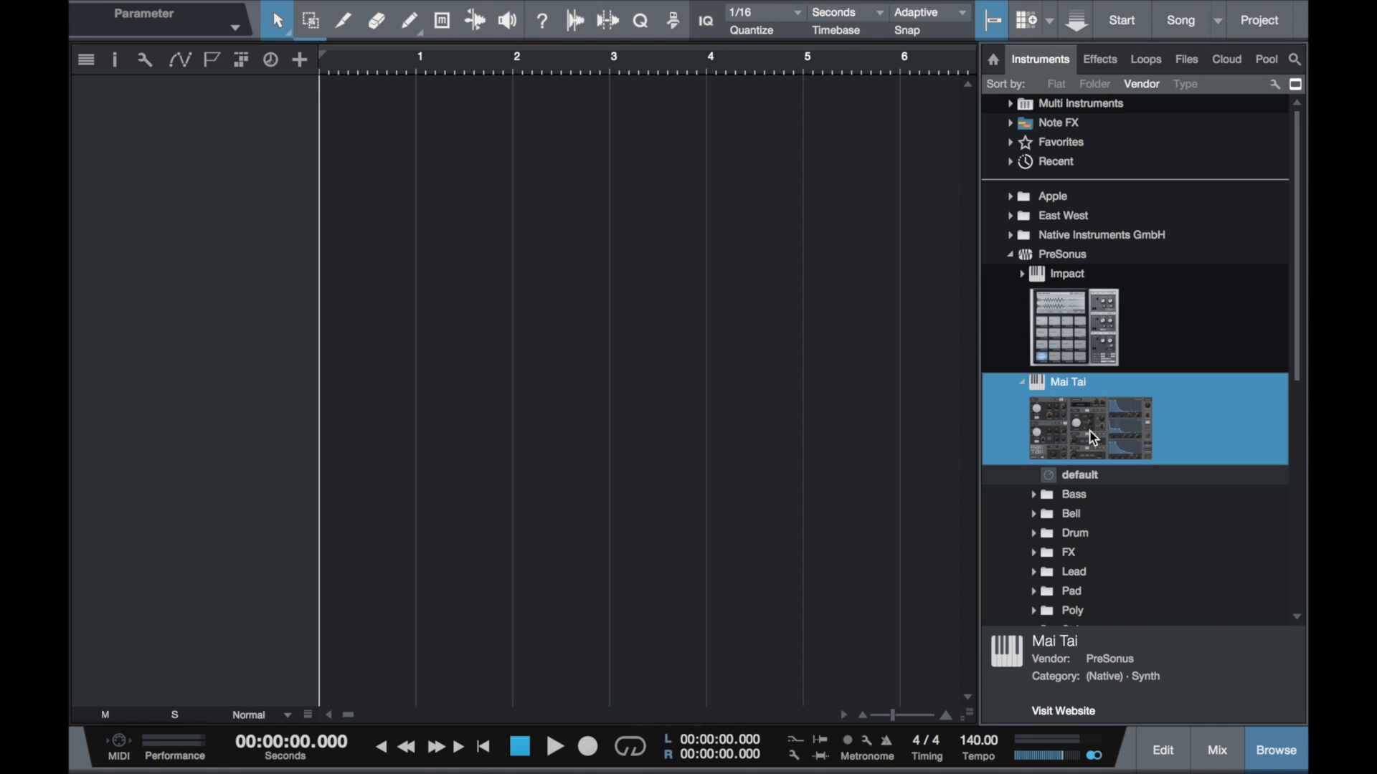
scroll(1090, 434, "down", 8)
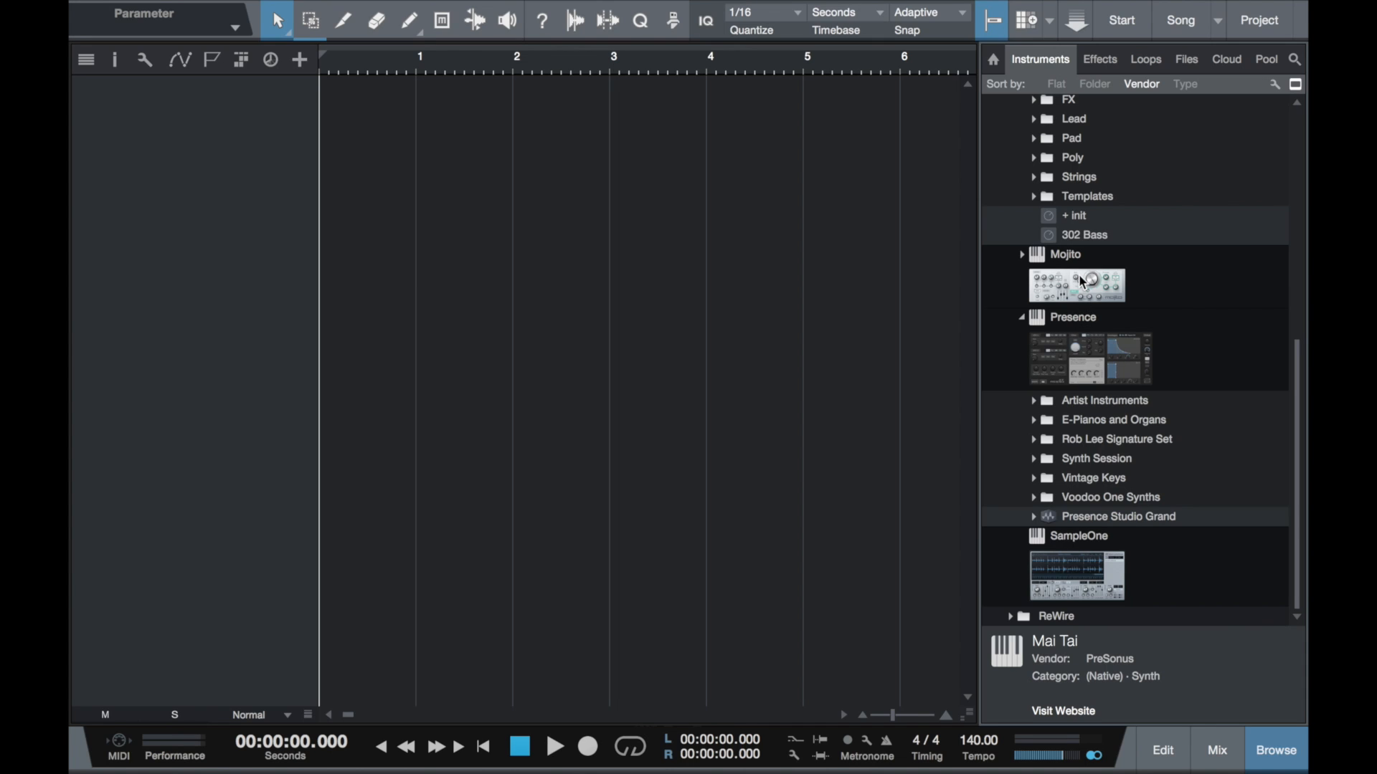
scroll(1083, 281, "up", 10)
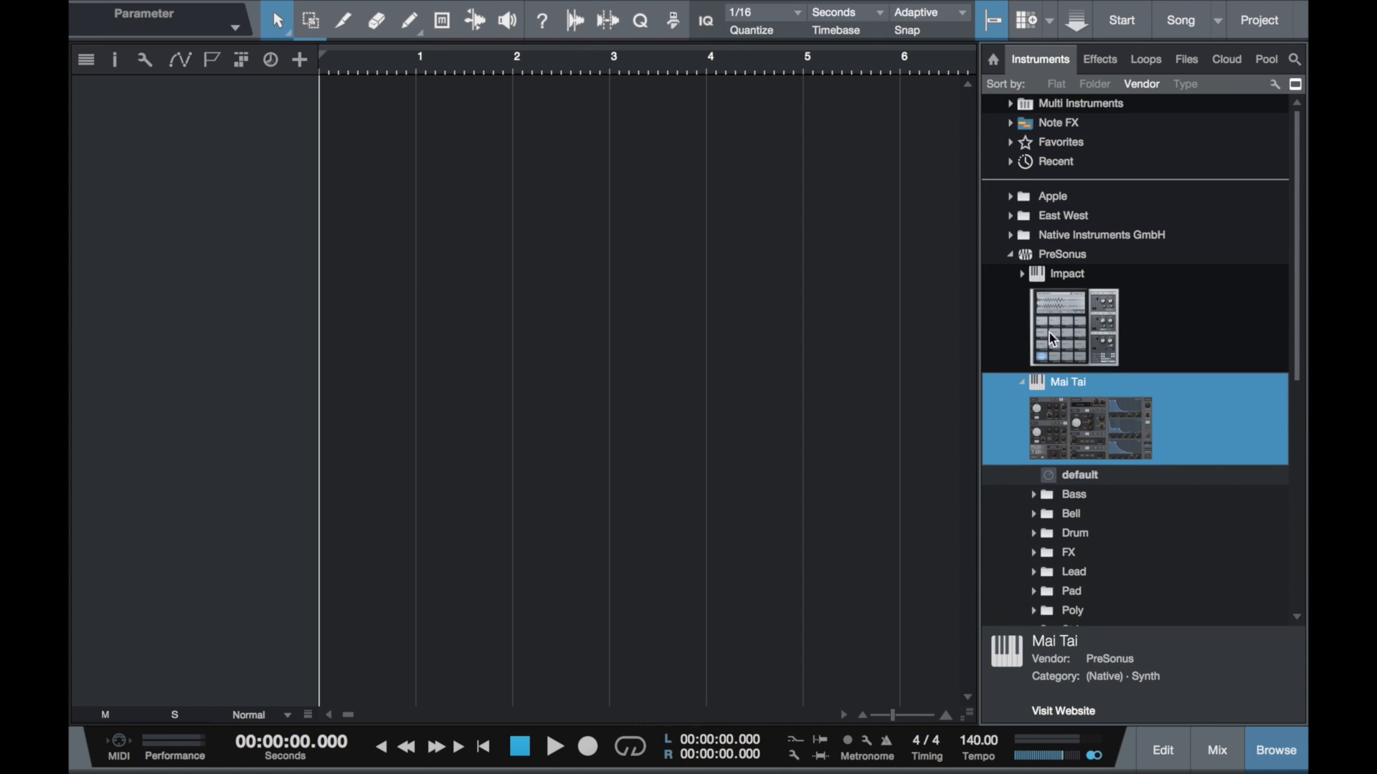
left_click(1022, 385)
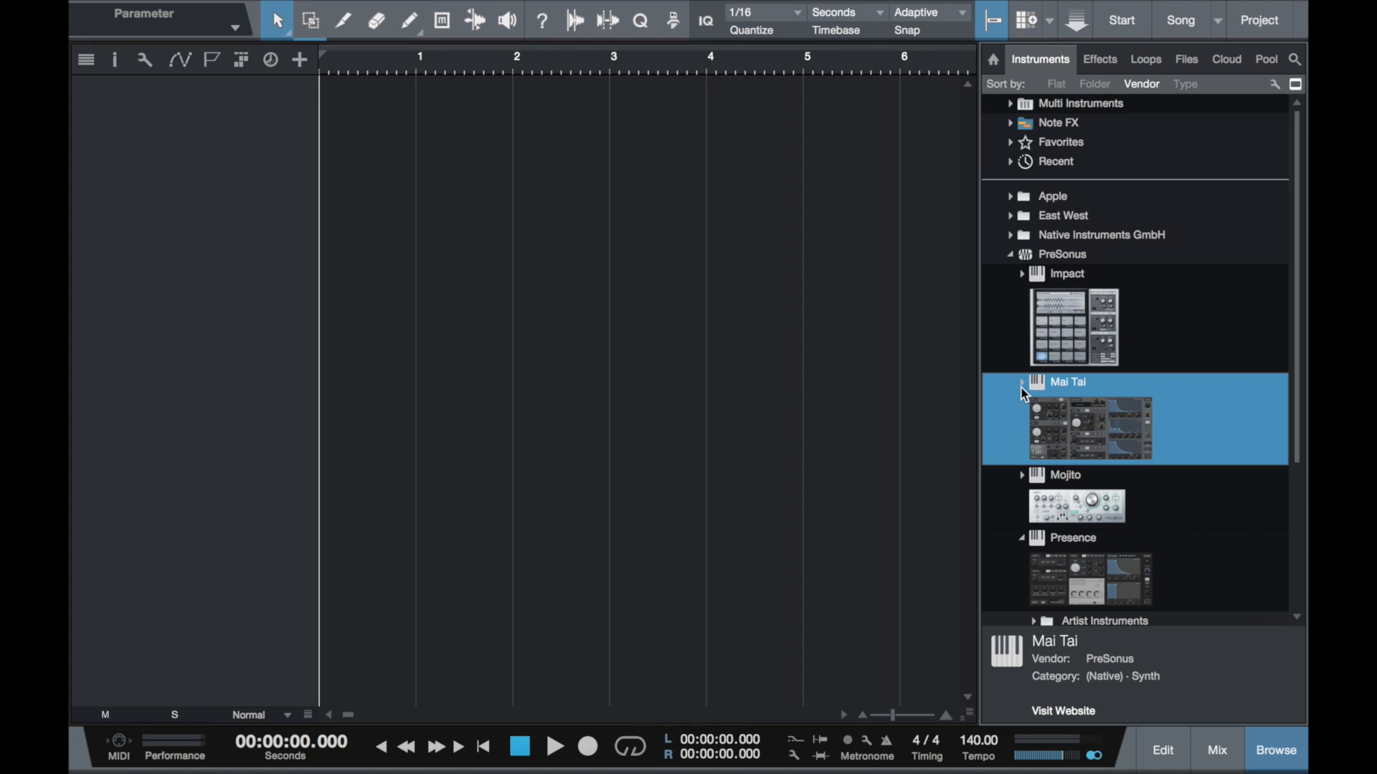
Examine the PreSonus effects in the browser, viewing Ampire's presets and collapsing the Ampire and Compressor preset lists
left_click(1100, 61)
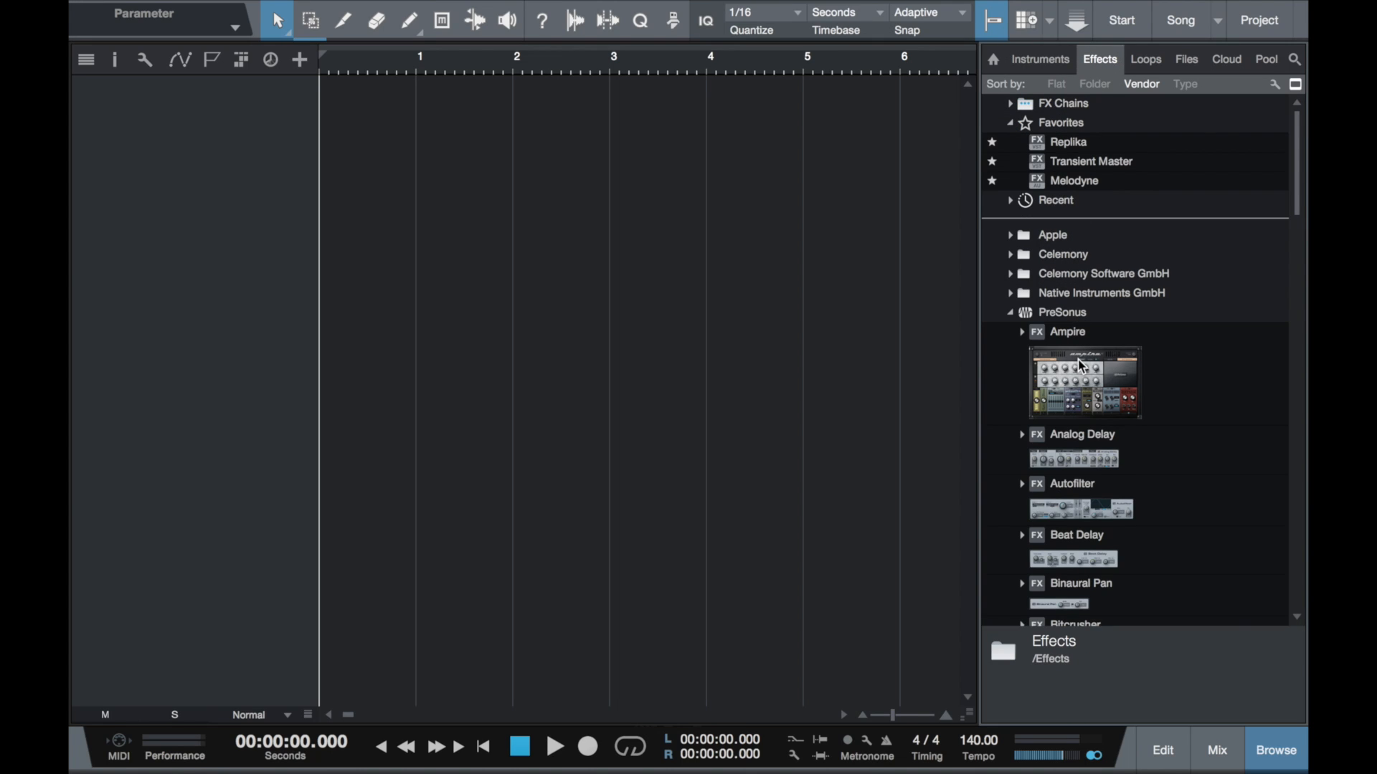
scroll(1081, 365, "down", 5)
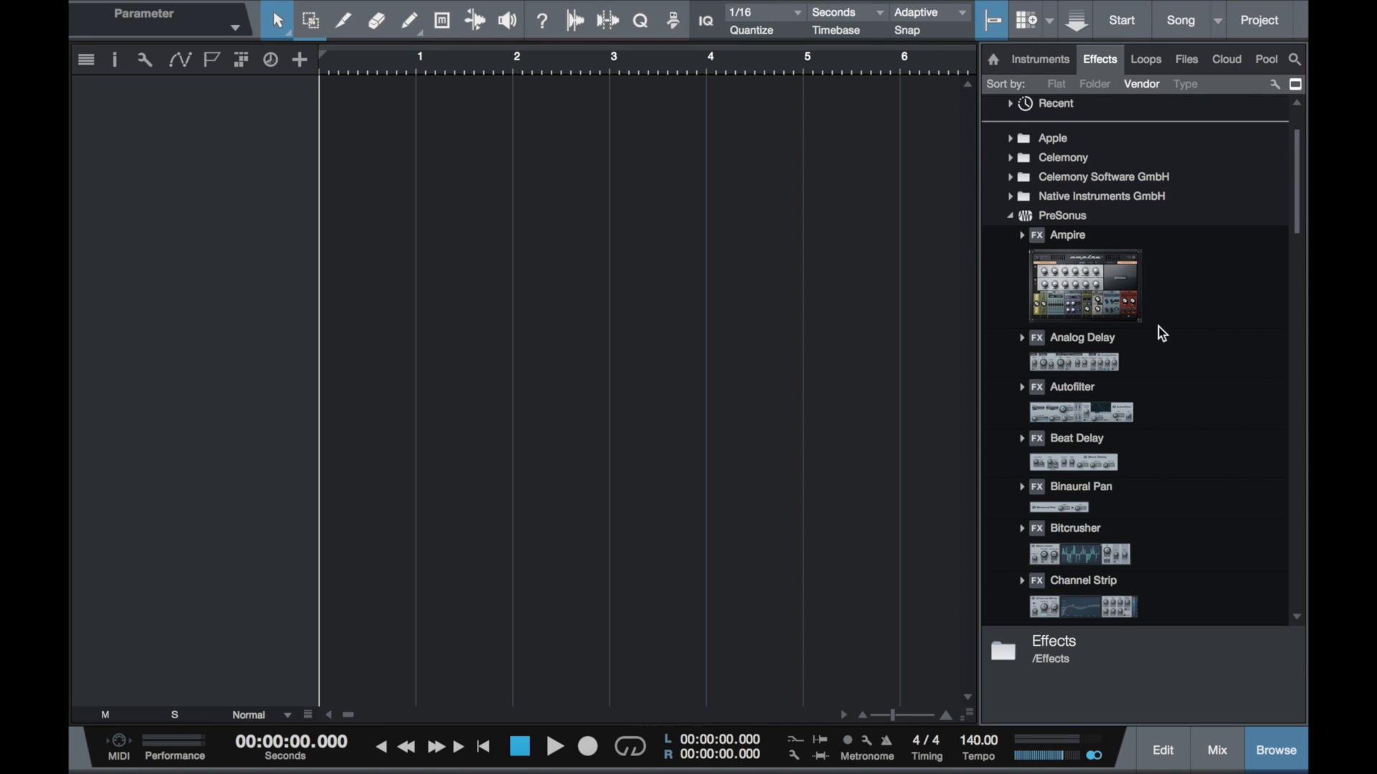
left_click(1121, 304)
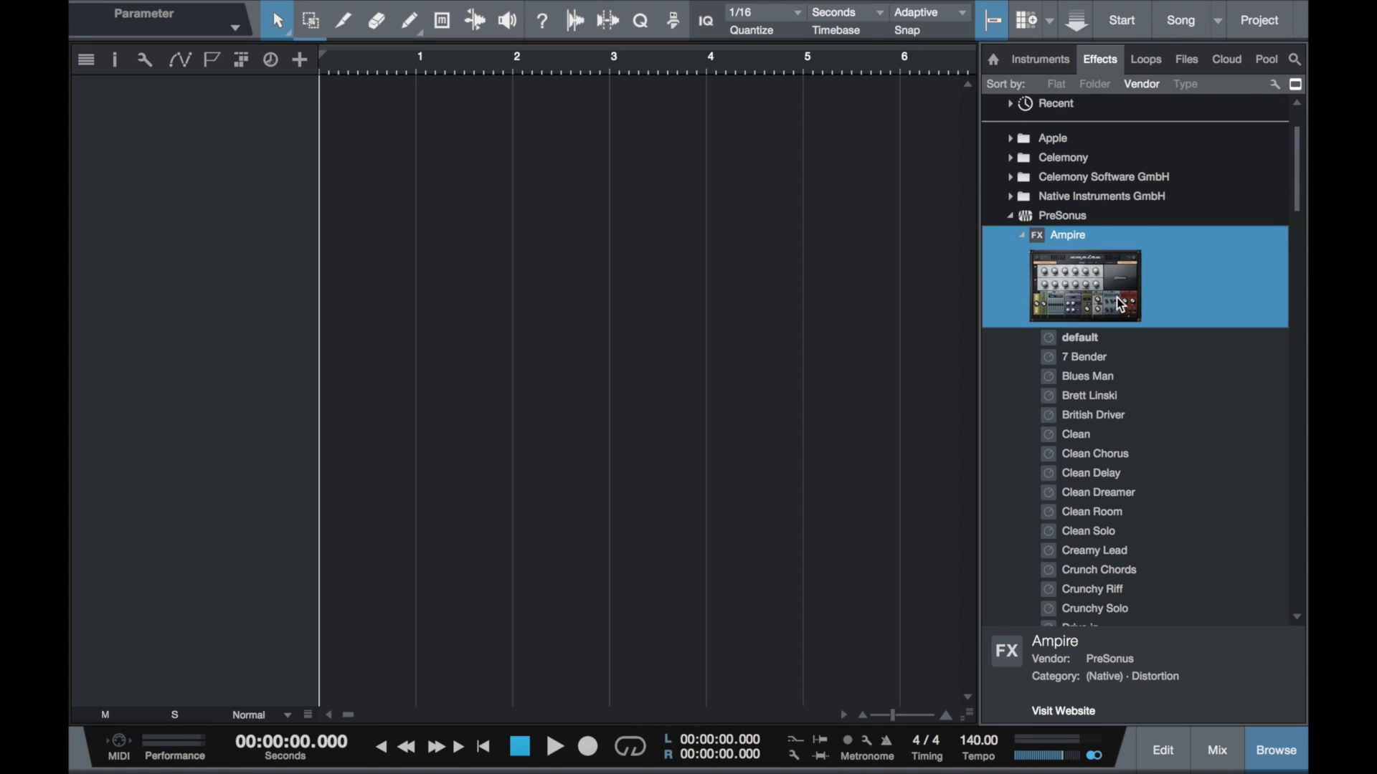
left_click(1021, 234)
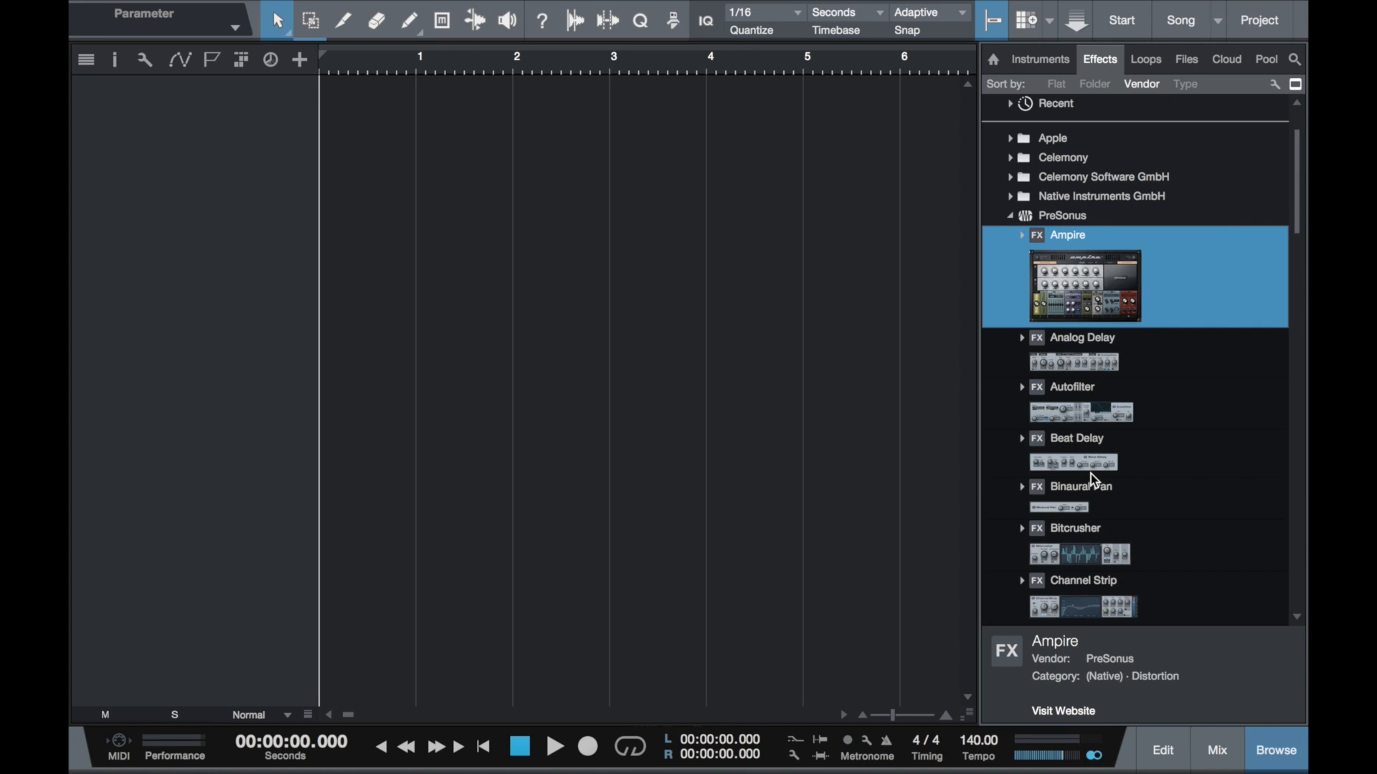
scroll(1090, 475, "down", 7)
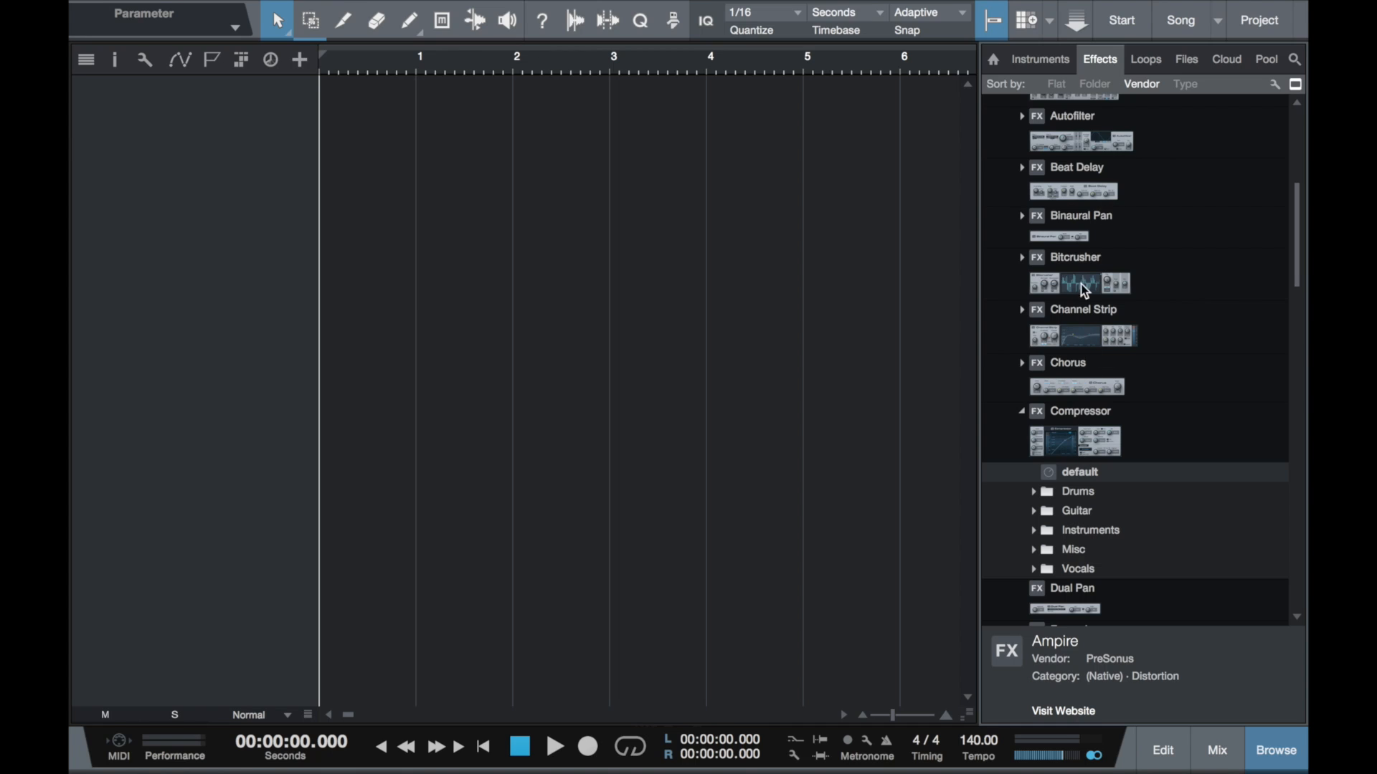
left_click(1021, 411)
scroll(1092, 479, "down", 8)
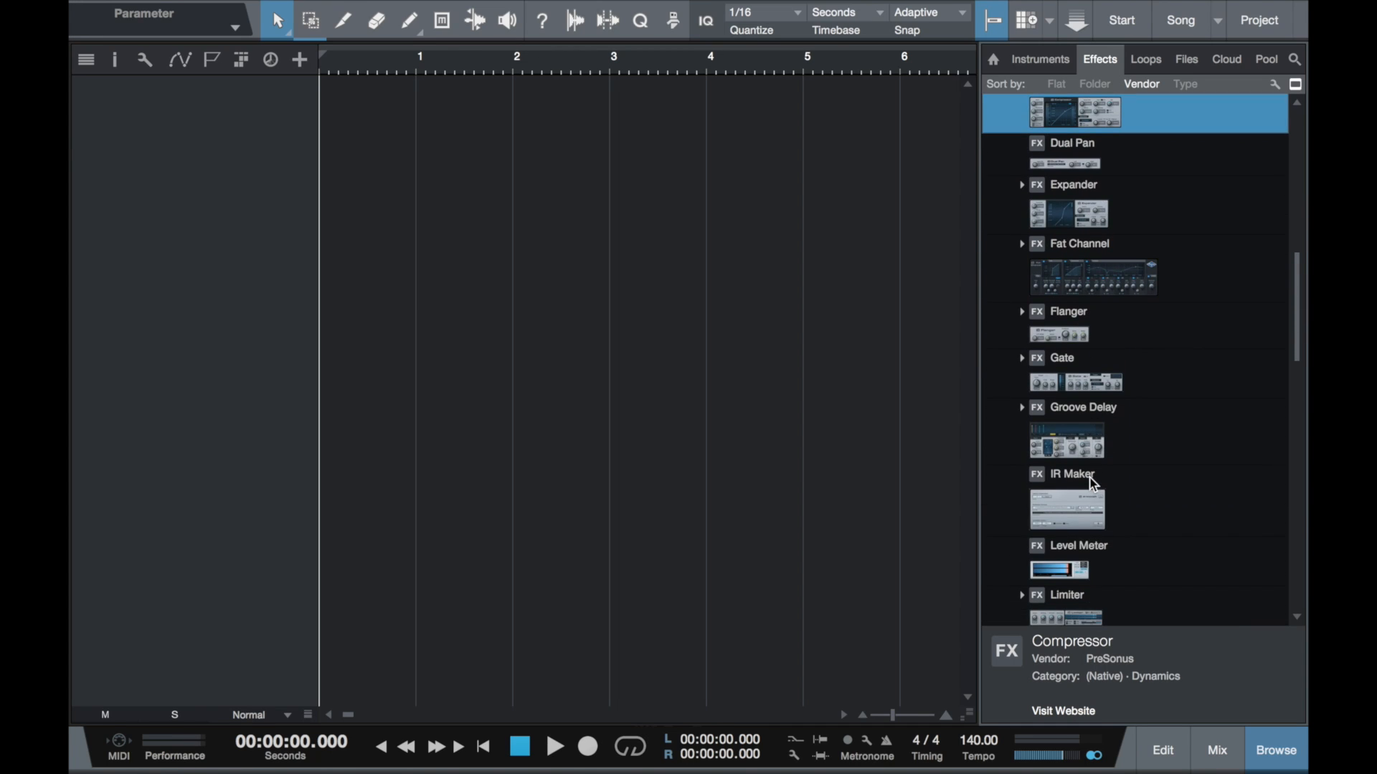
scroll(1092, 481, "down", 7)
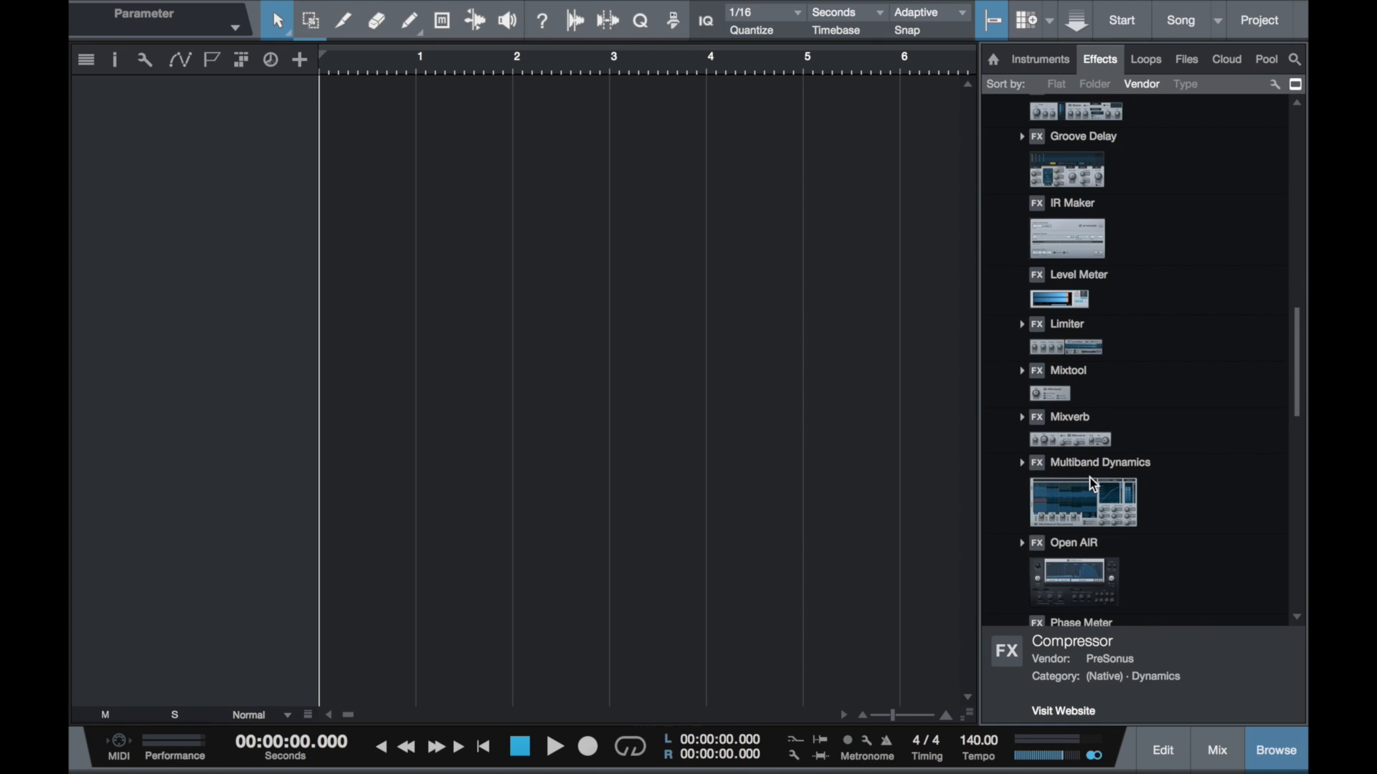
scroll(1092, 472, "down", 4)
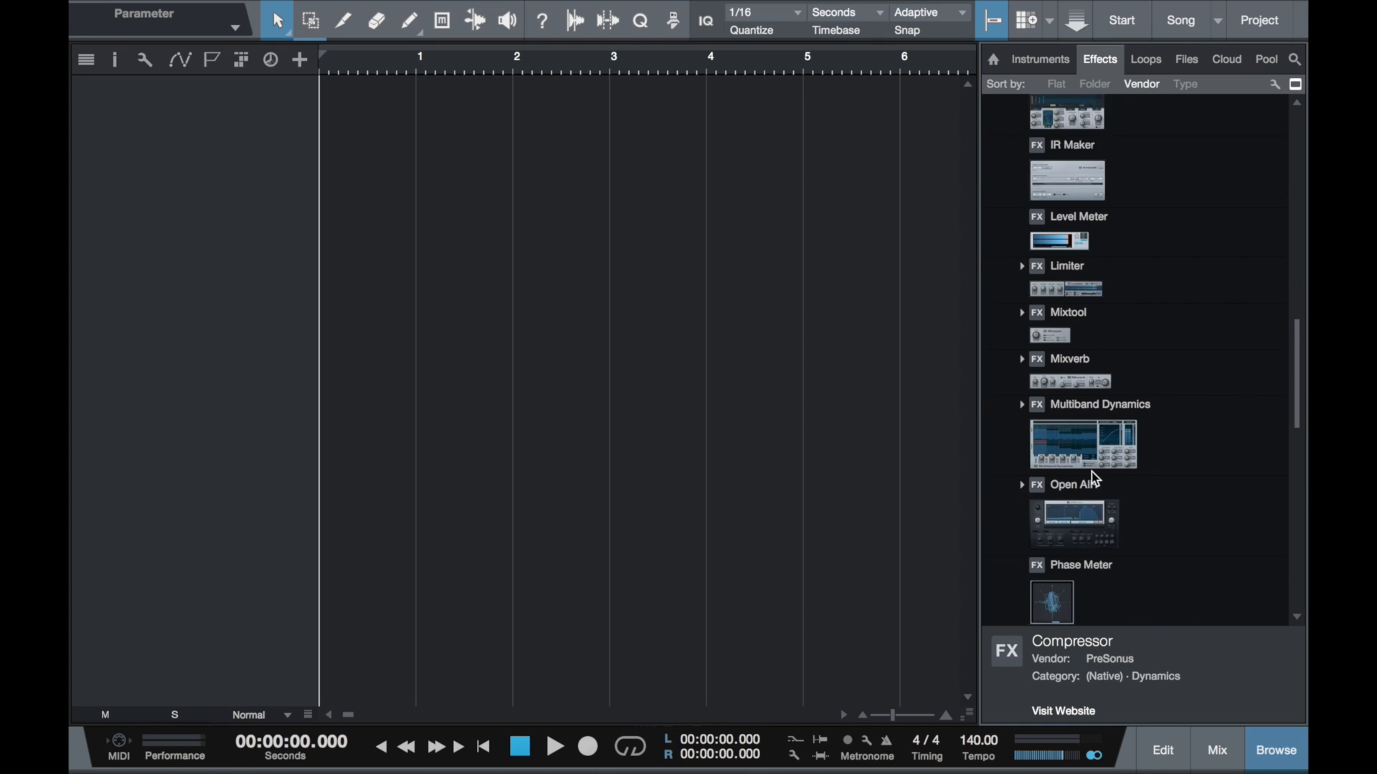
scroll(1091, 472, "down", 8)
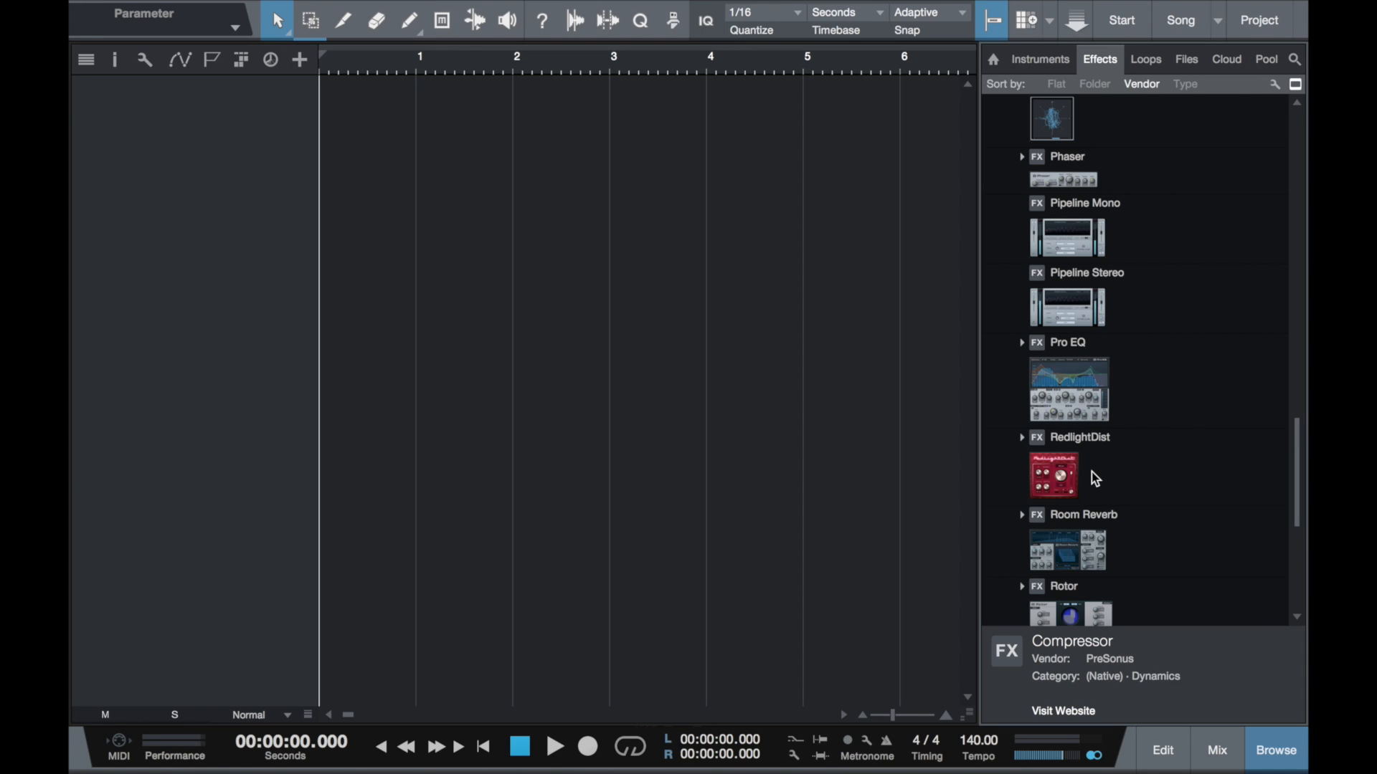
Examine the browser's loops, files, cloud and pool content, collapsing the Desktop folder and expanding the PreSonus Shop
left_click(1146, 63)
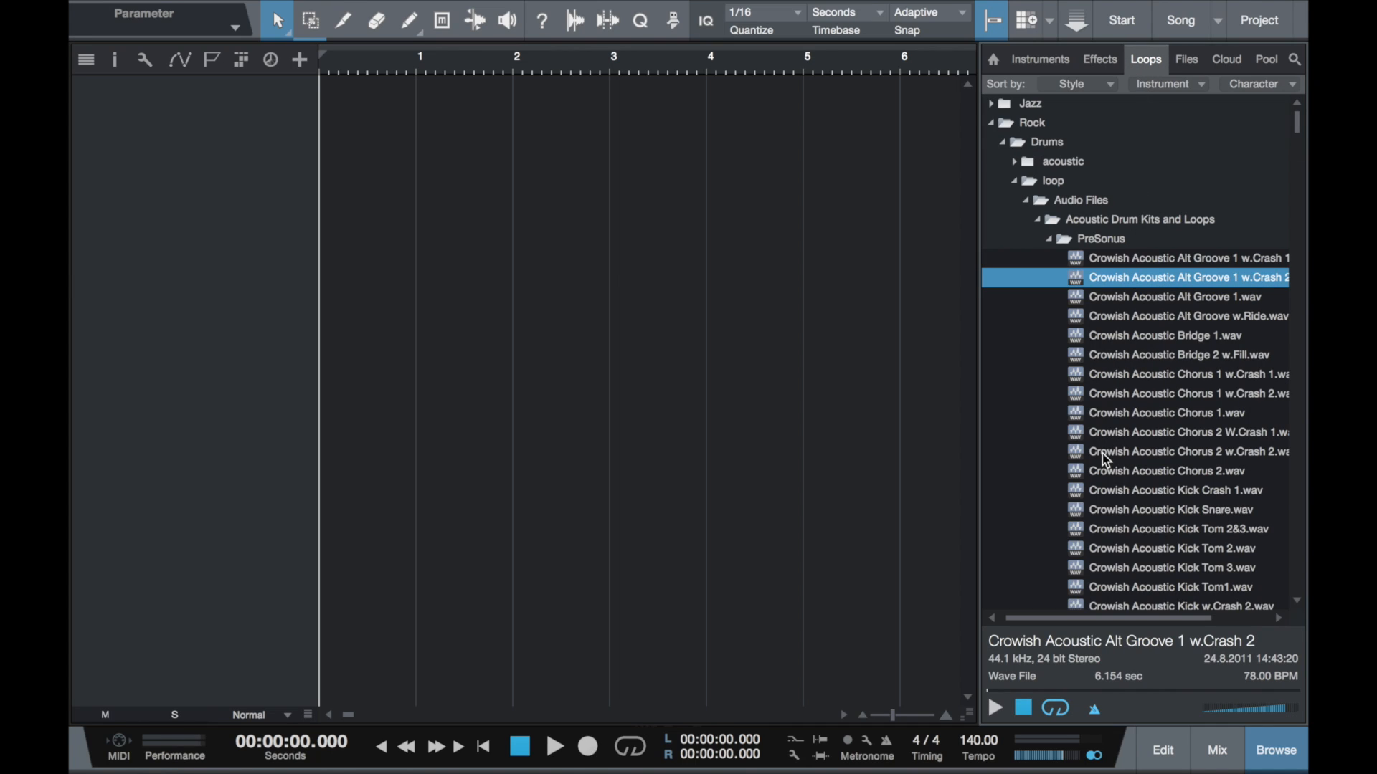
left_click(1192, 66)
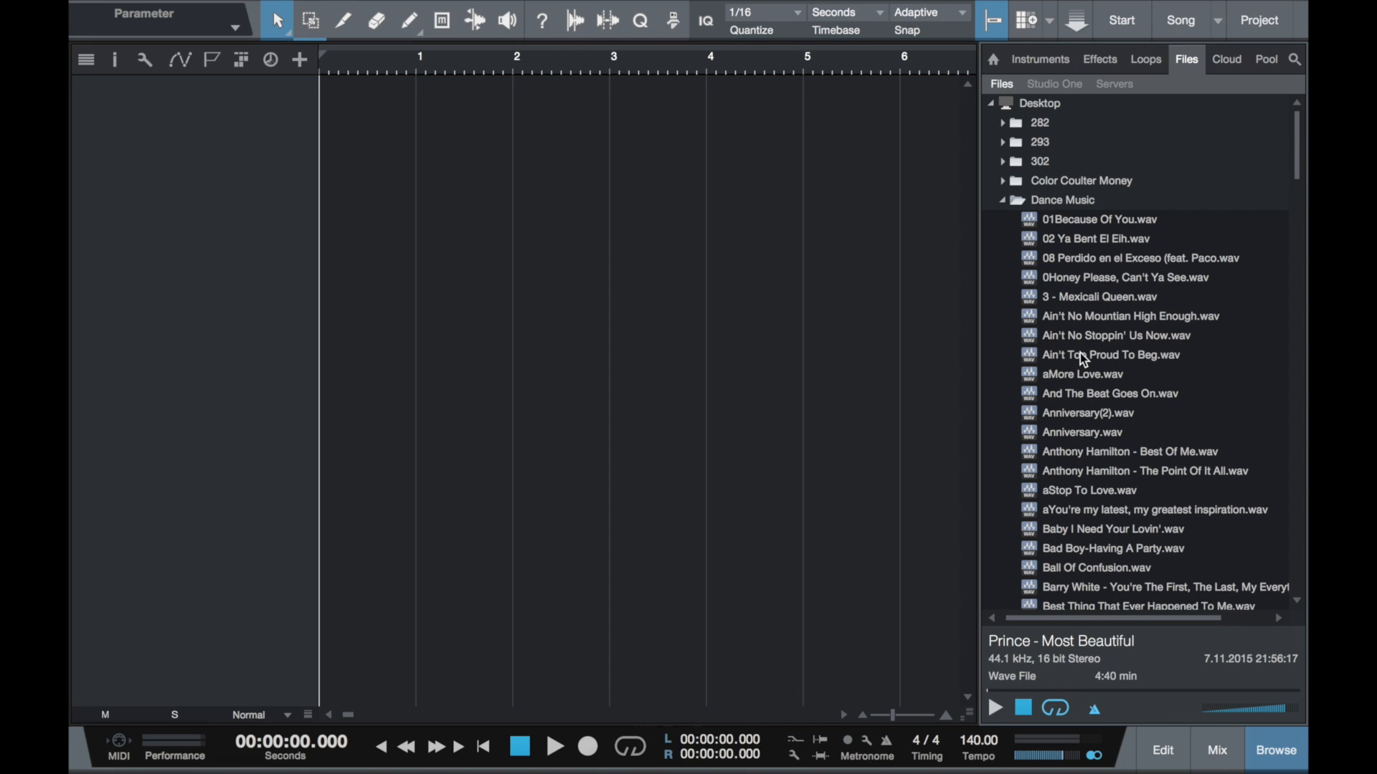
left_click(991, 104)
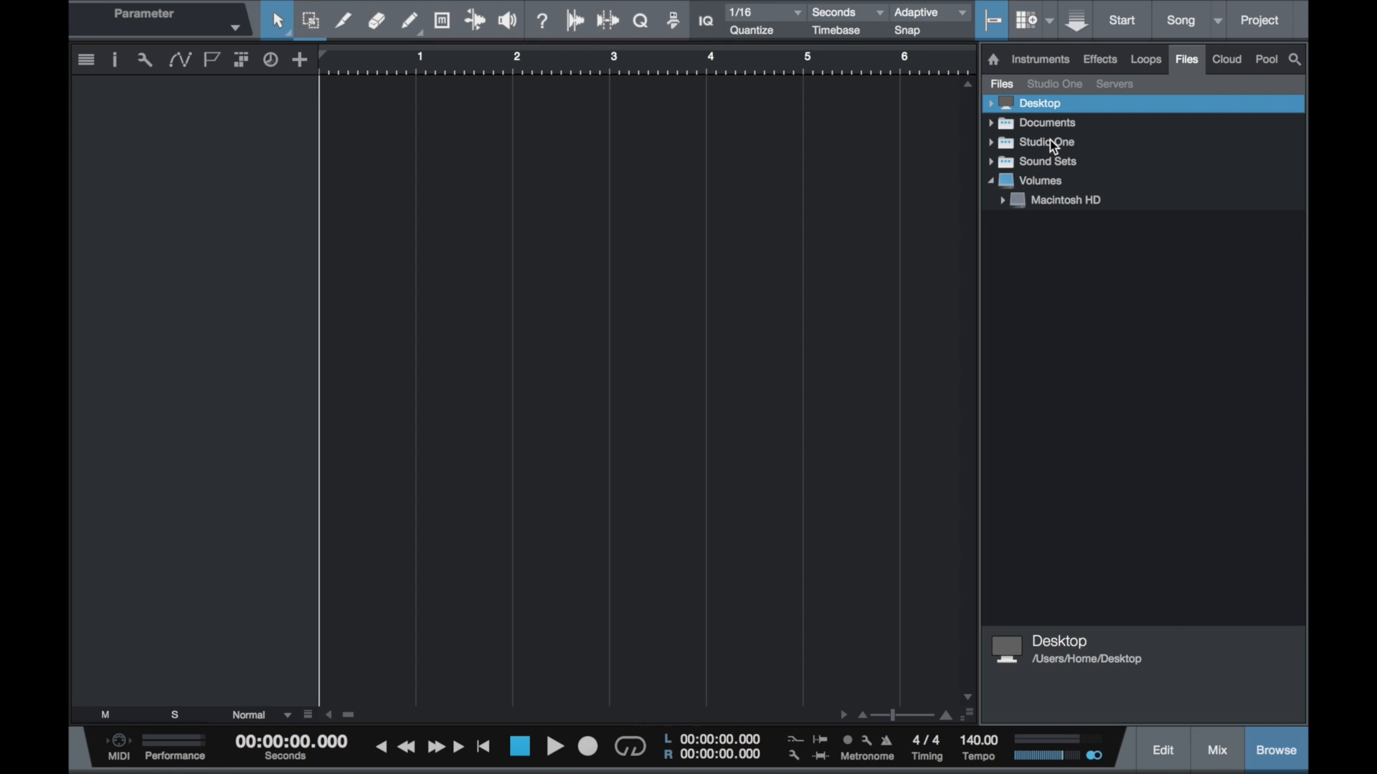
left_click(1237, 60)
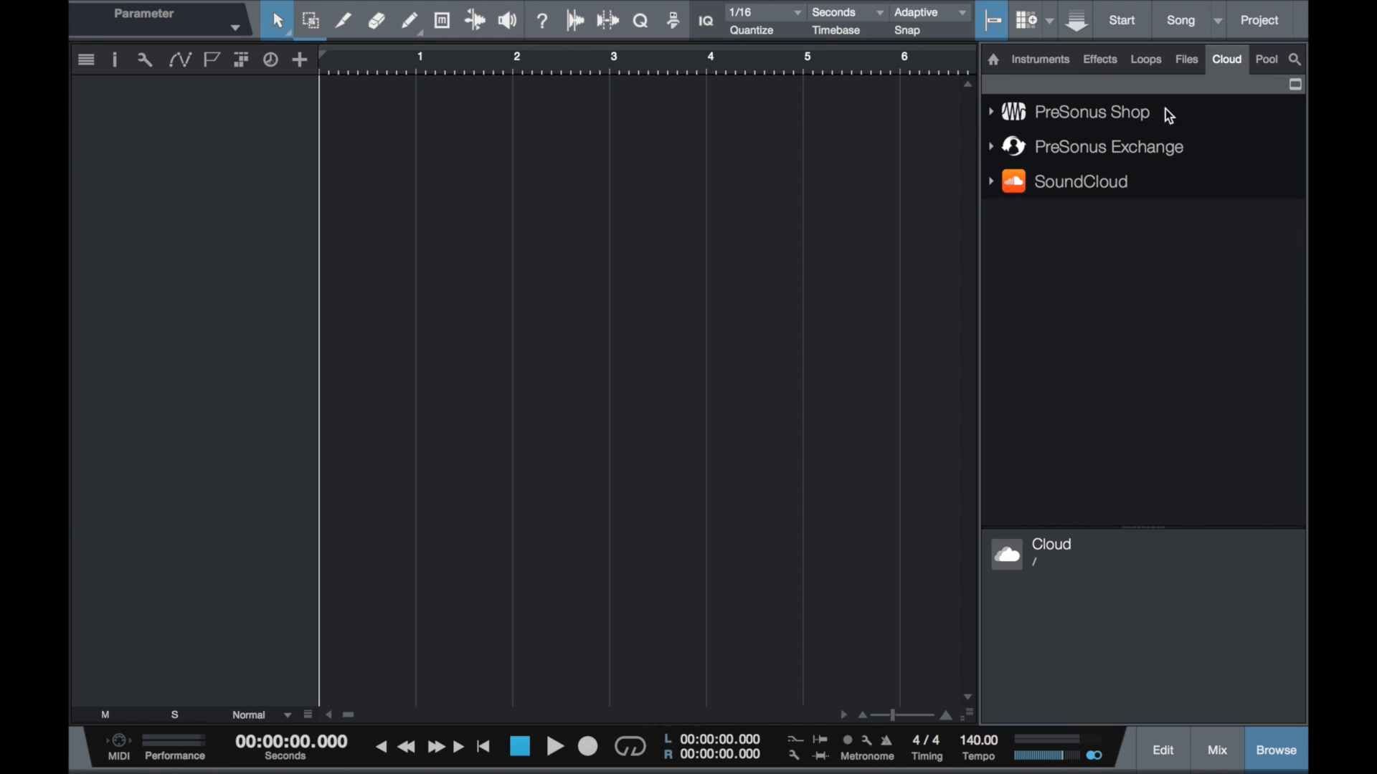
left_click(1096, 130)
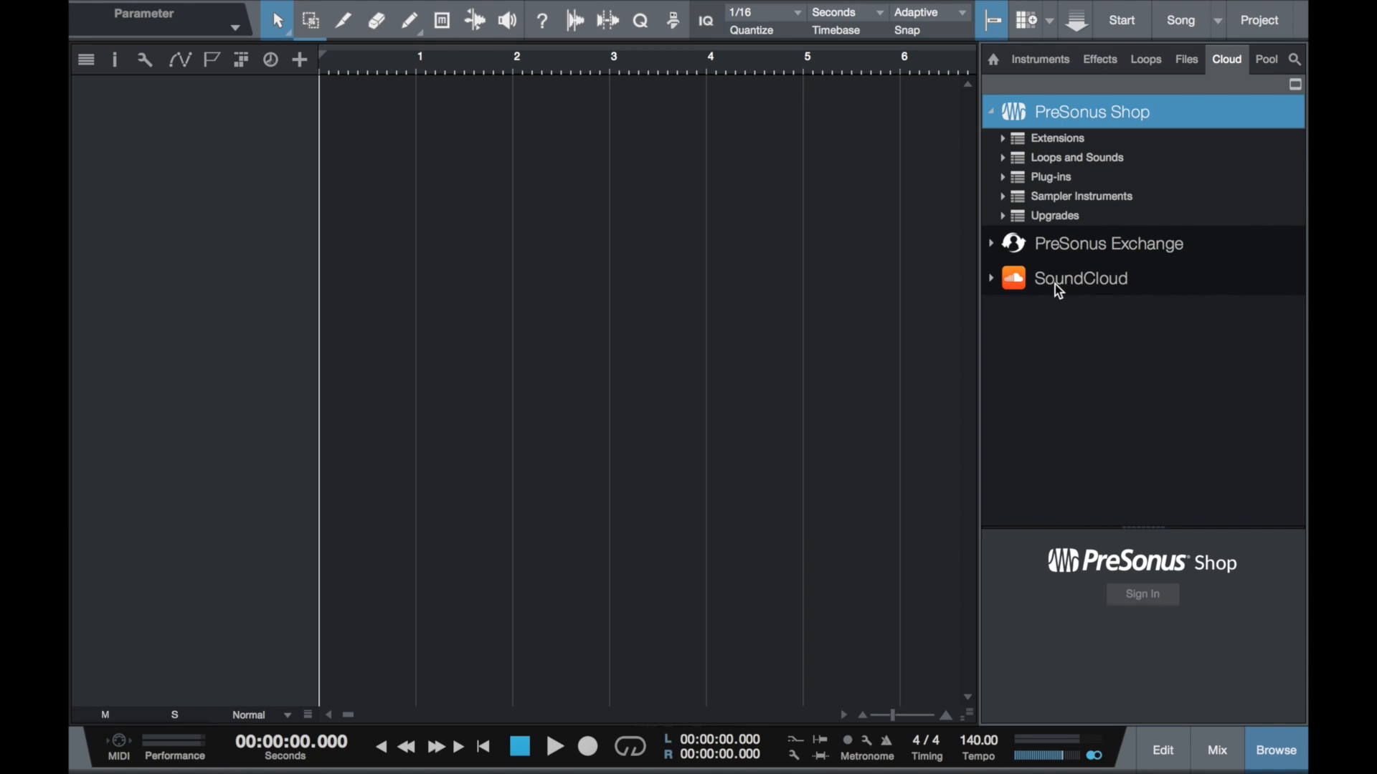
left_click(1265, 61)
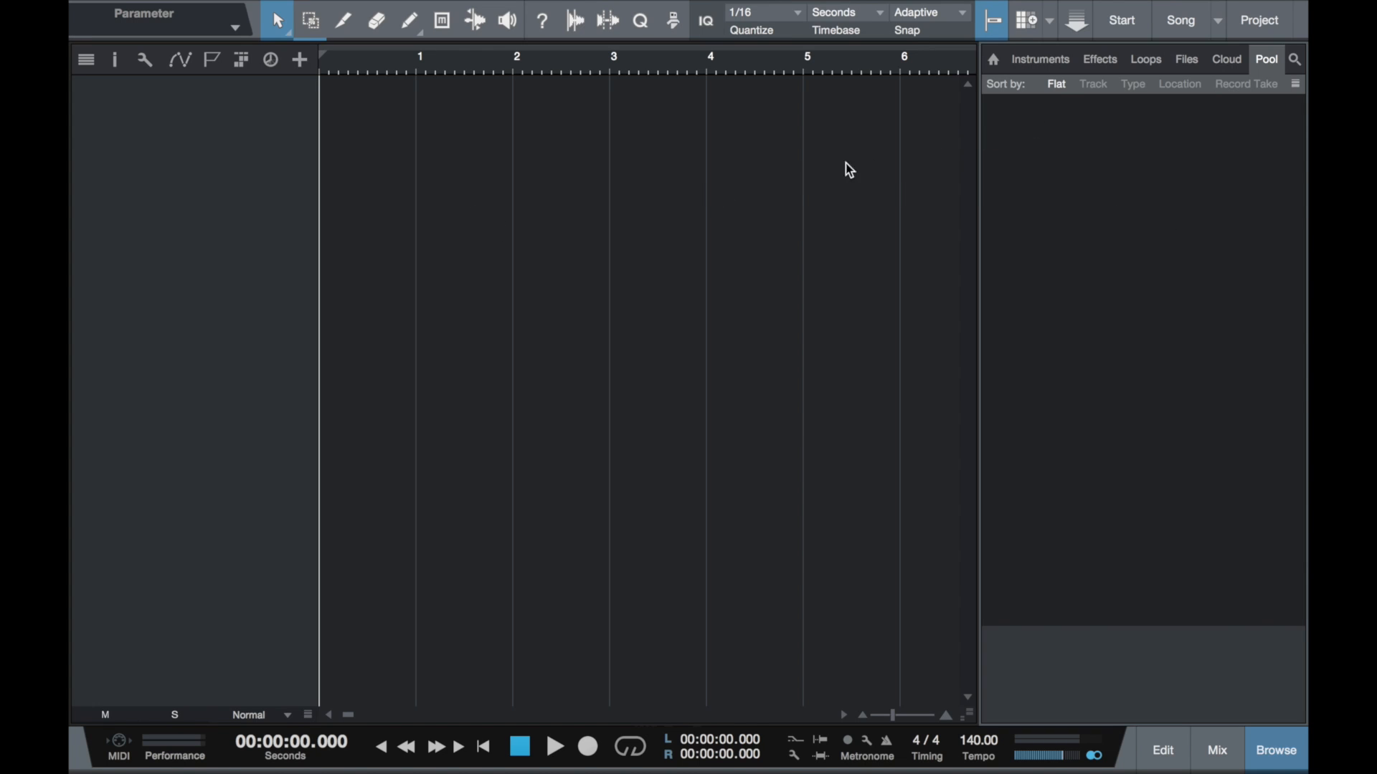
Add the PreSonus Mojito synth from the browser to the arrangement as a new instrument track, and close its editor
left_click(1036, 65)
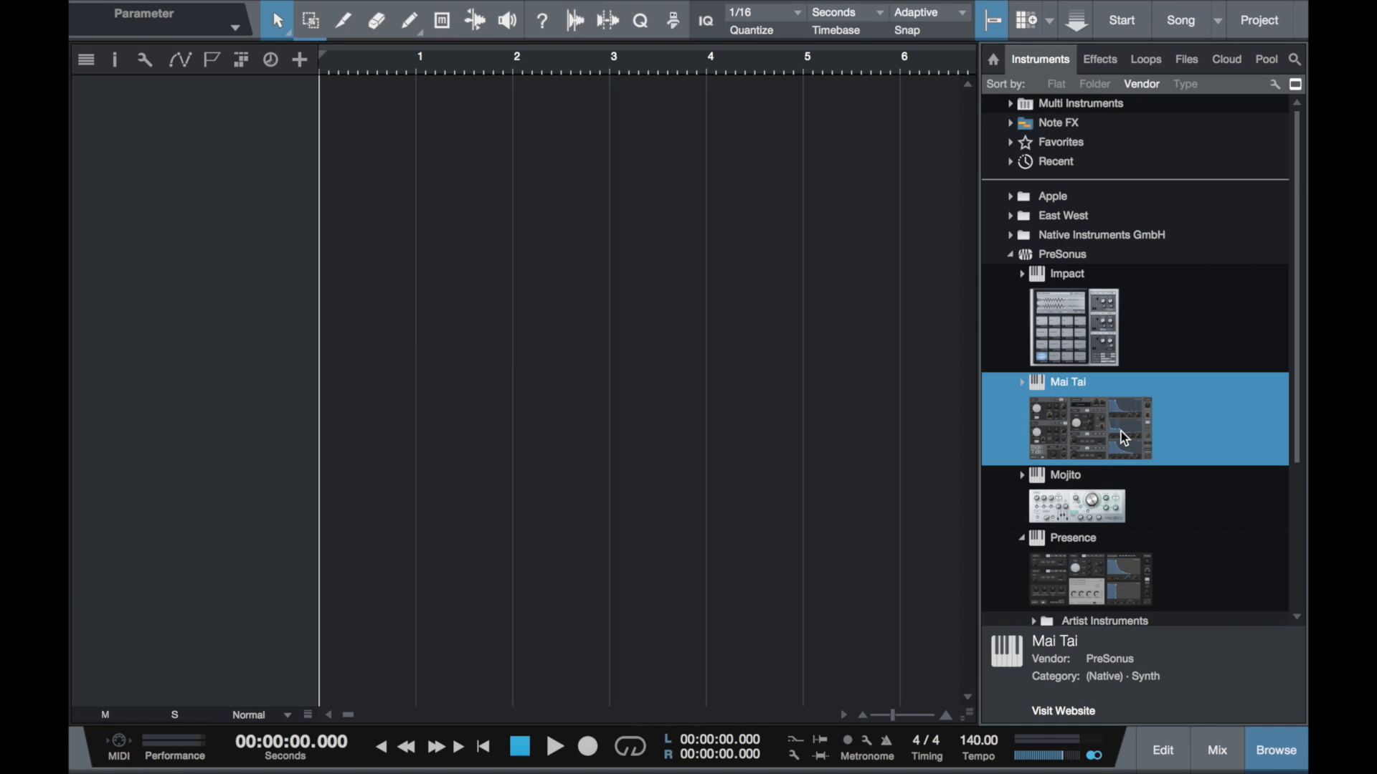
scroll(1123, 438, "down", 5)
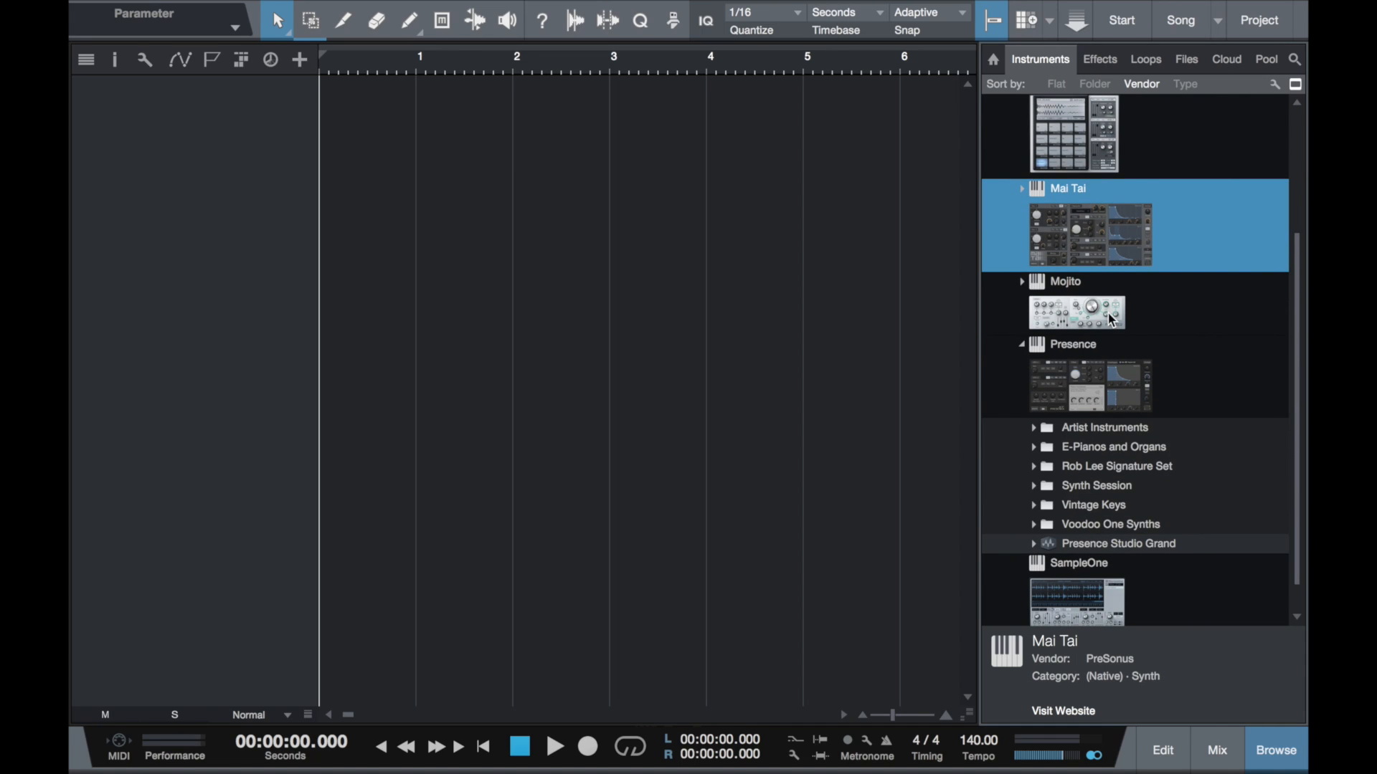
double_click(1108, 312)
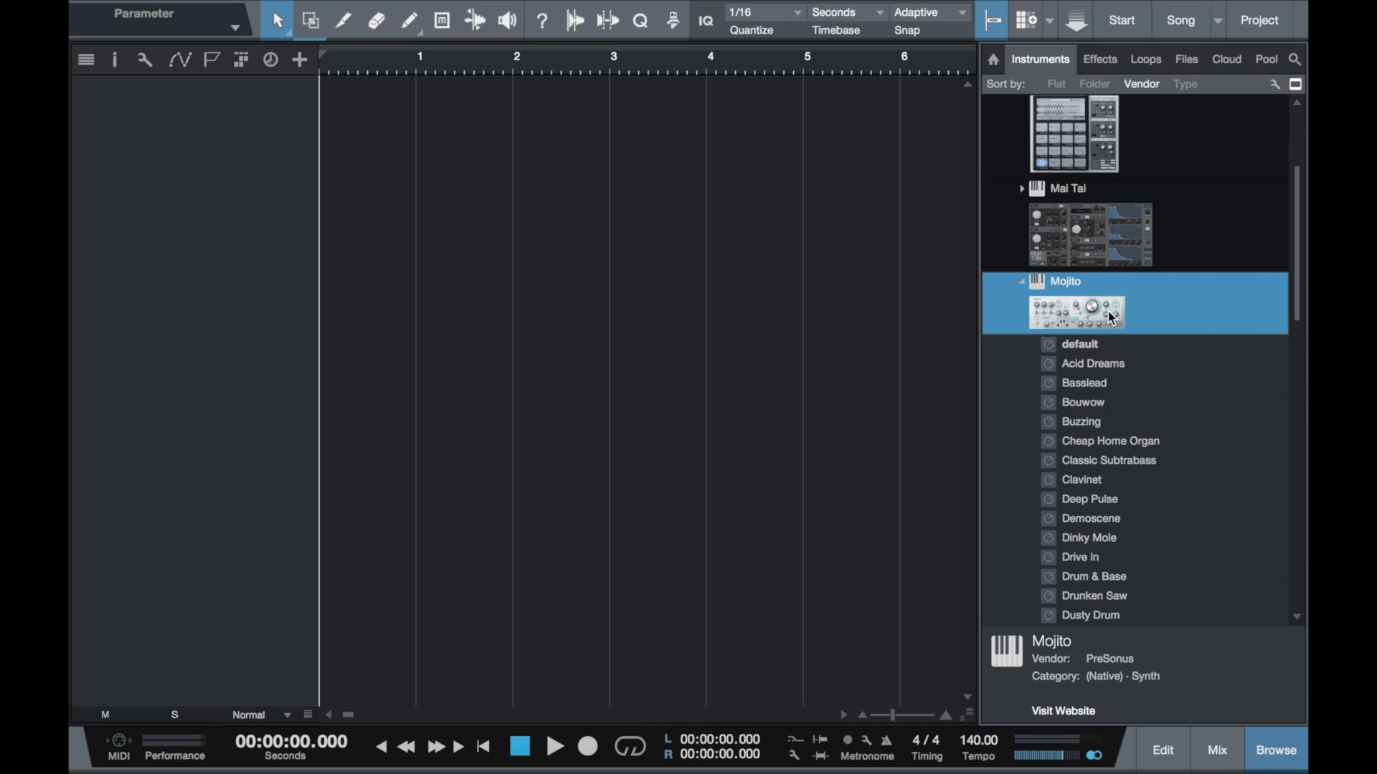
left_click_drag(1110, 317, 419, 138)
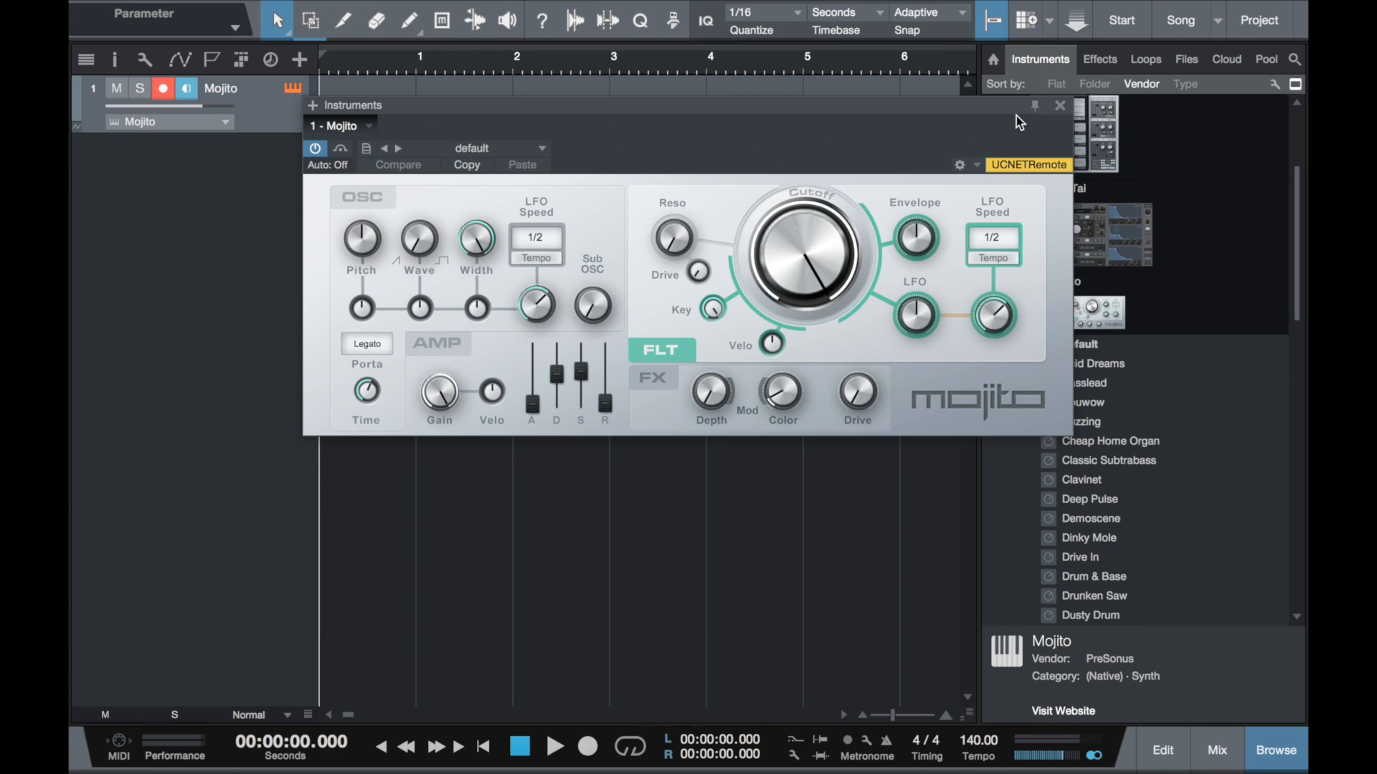
left_click(1061, 112)
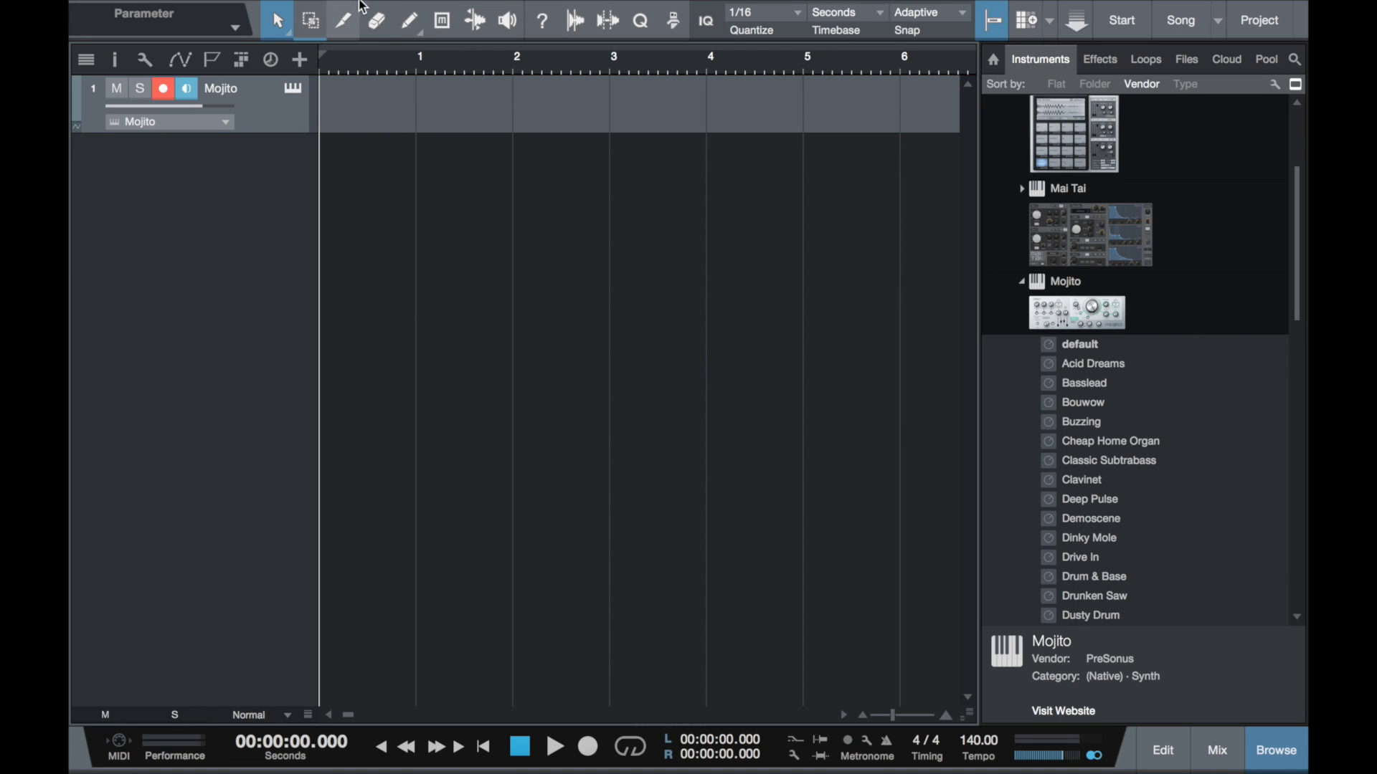
Add a mono audio track to the song
mouse_move(362, 6)
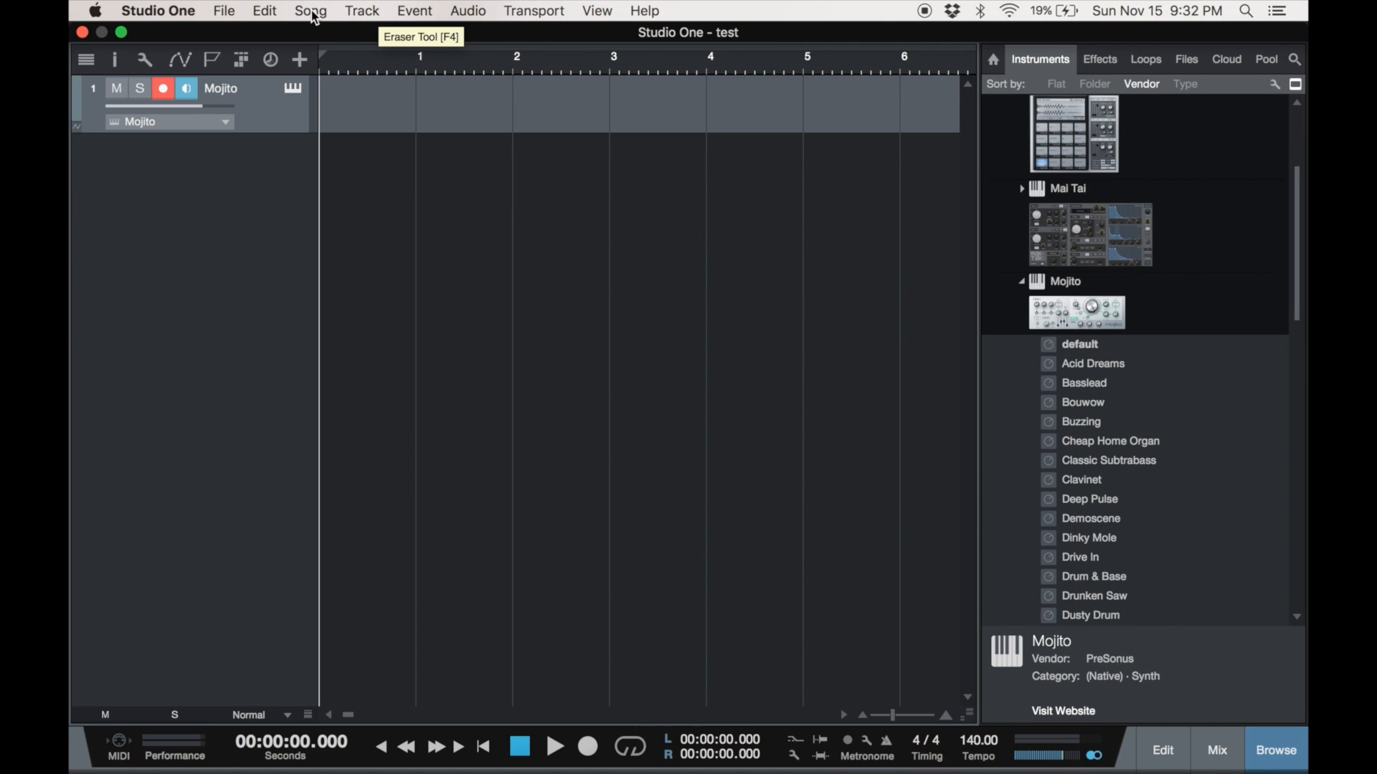
left_click(357, 11)
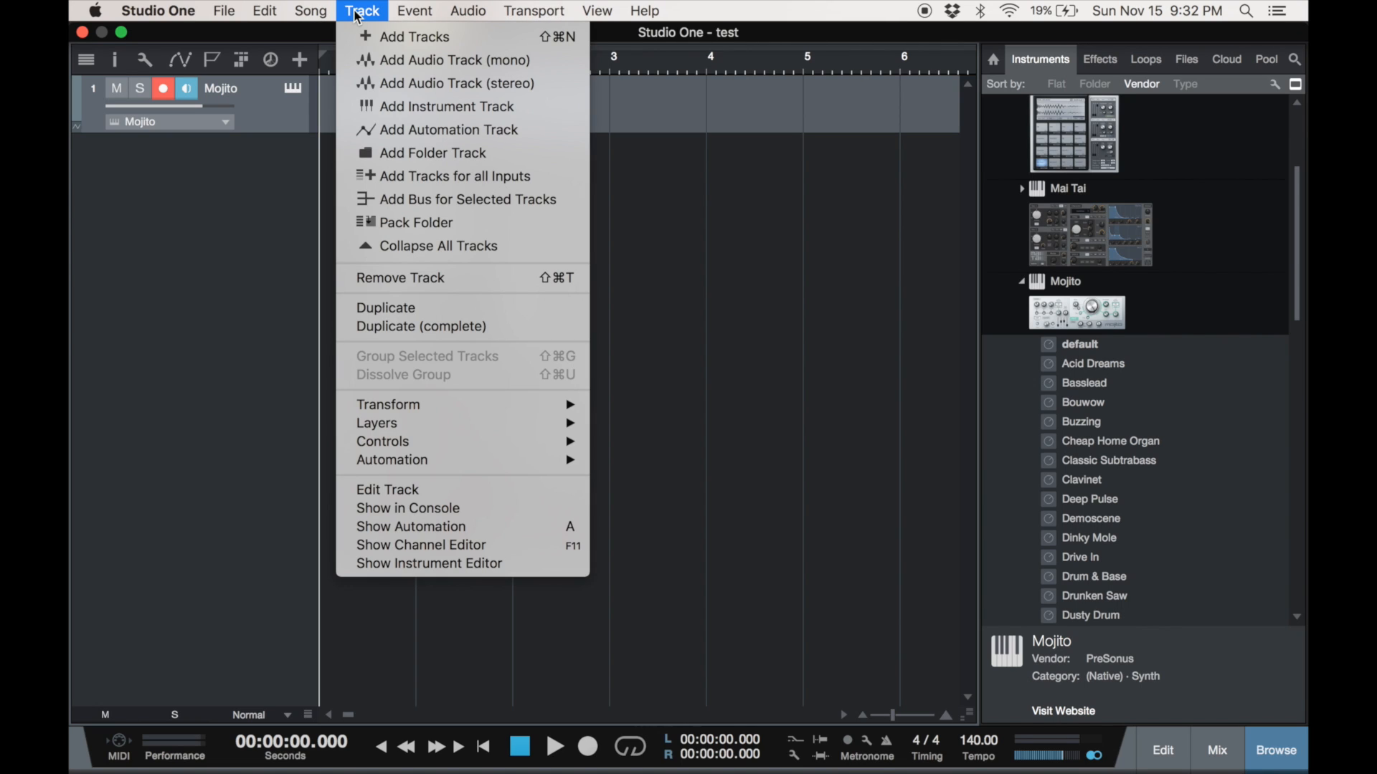
left_click(403, 60)
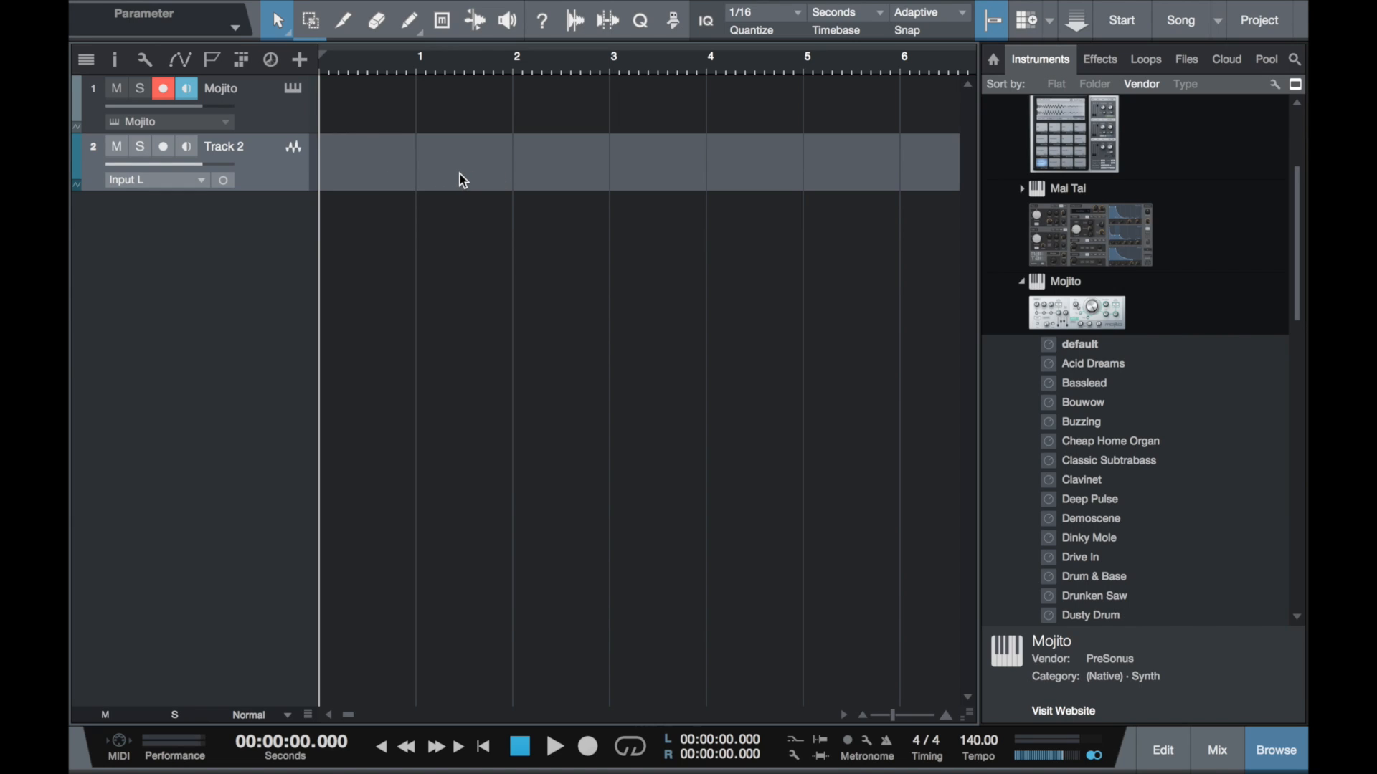
Review the commands for adding tracks, and compare the Mojito instrument track with the audio track by selecting each
left_click(281, 102)
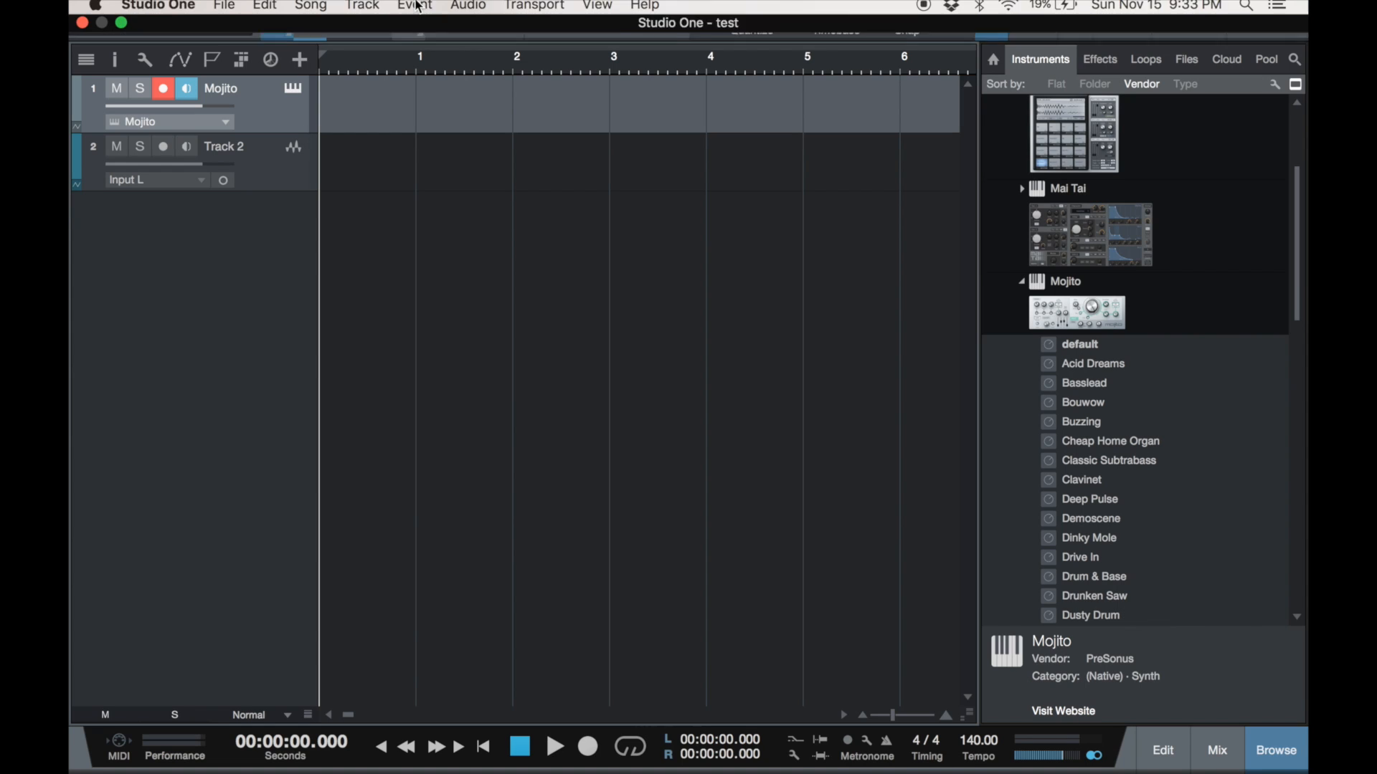
left_click(371, 13)
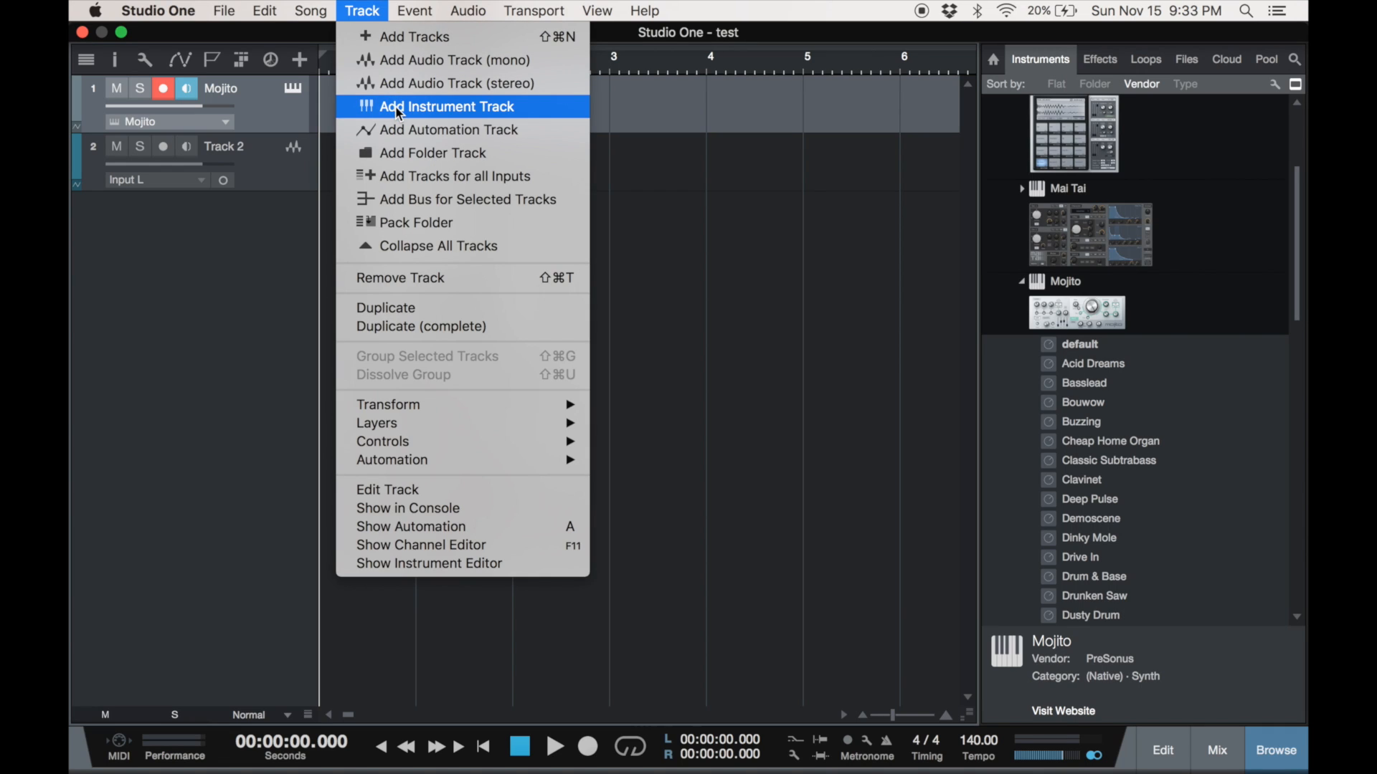
left_click(361, 10)
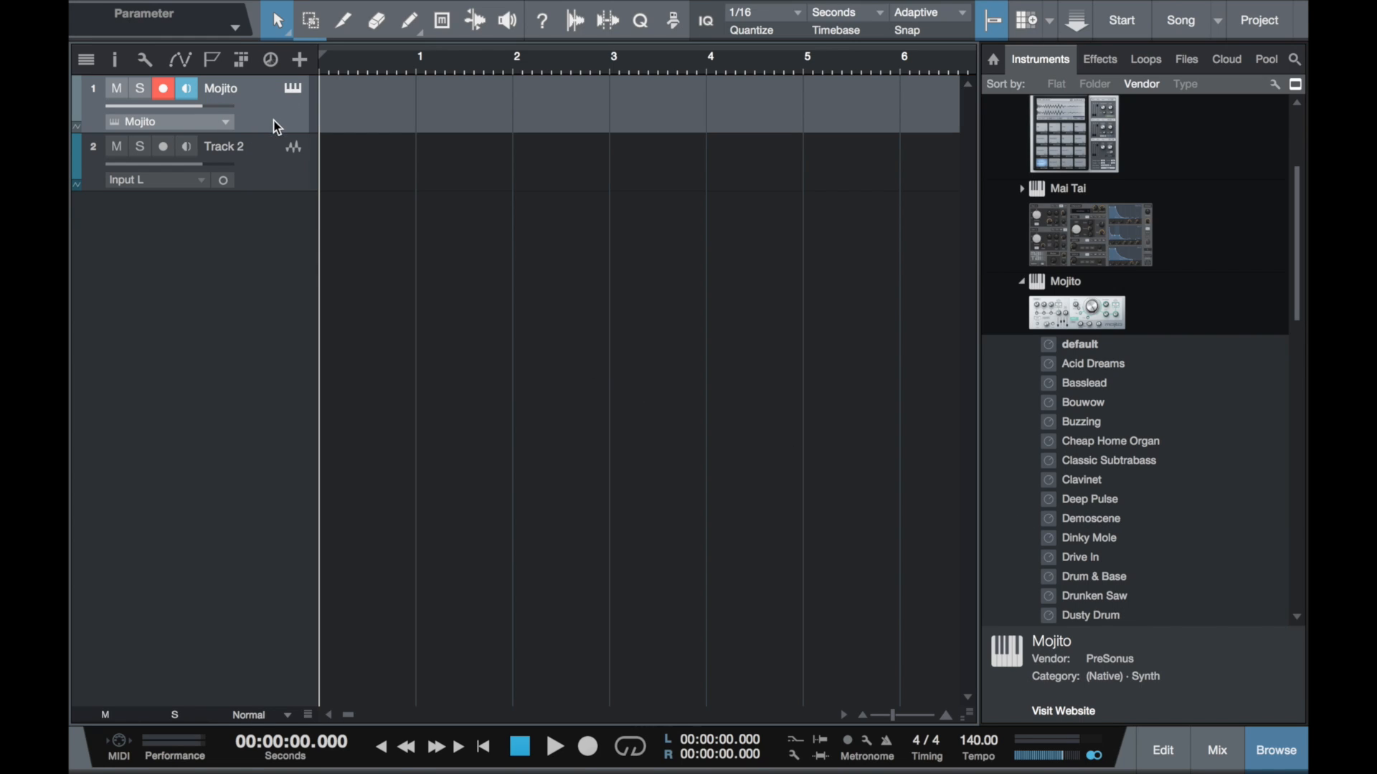
left_click(284, 166)
left_click(286, 101)
Try Track 2's input in stereo and back in mono, and lower the track's volume to about -8.1 dB
left_click(222, 176)
left_click_drag(220, 173, 191, 173)
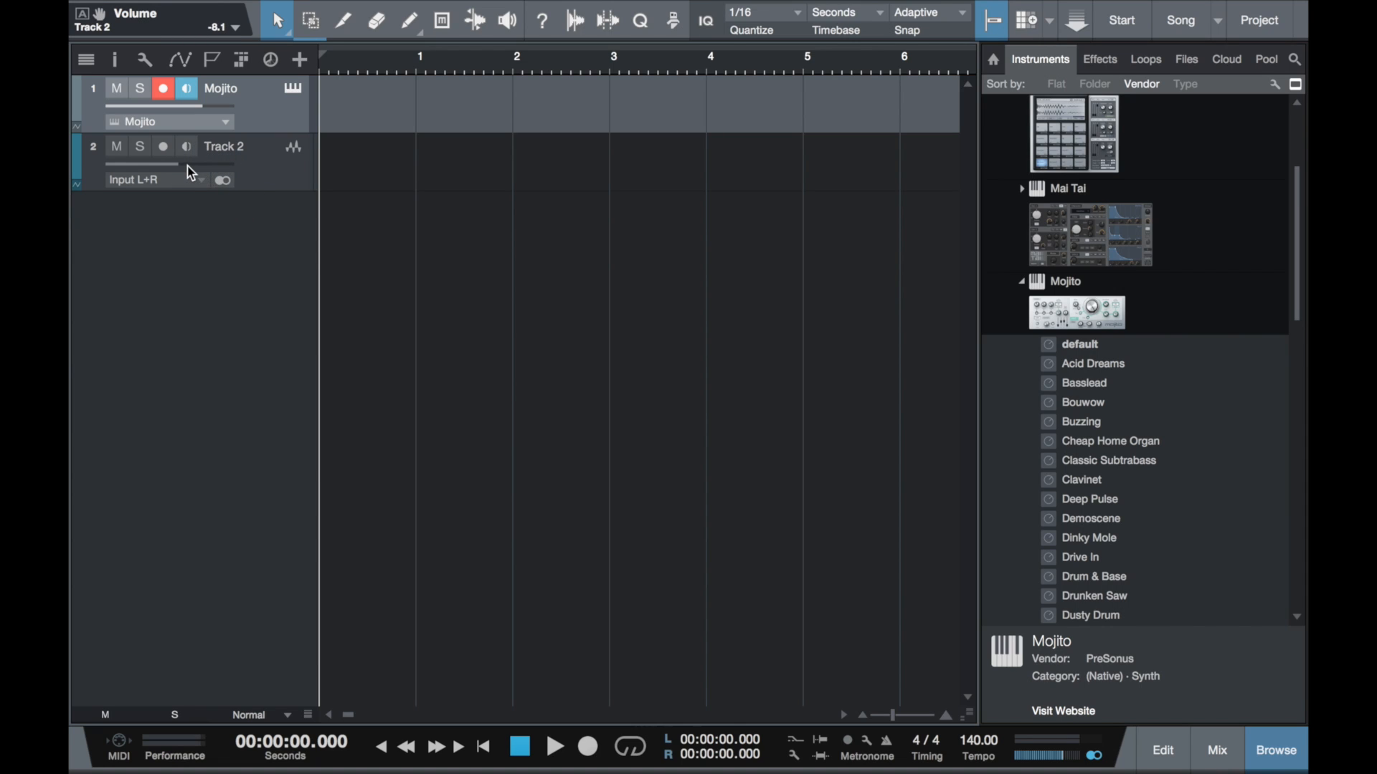
left_click(222, 180)
mouse_move(196, 171)
Show the mixing console and set Track 2's fader to about -4.0 dB
left_click(1216, 749)
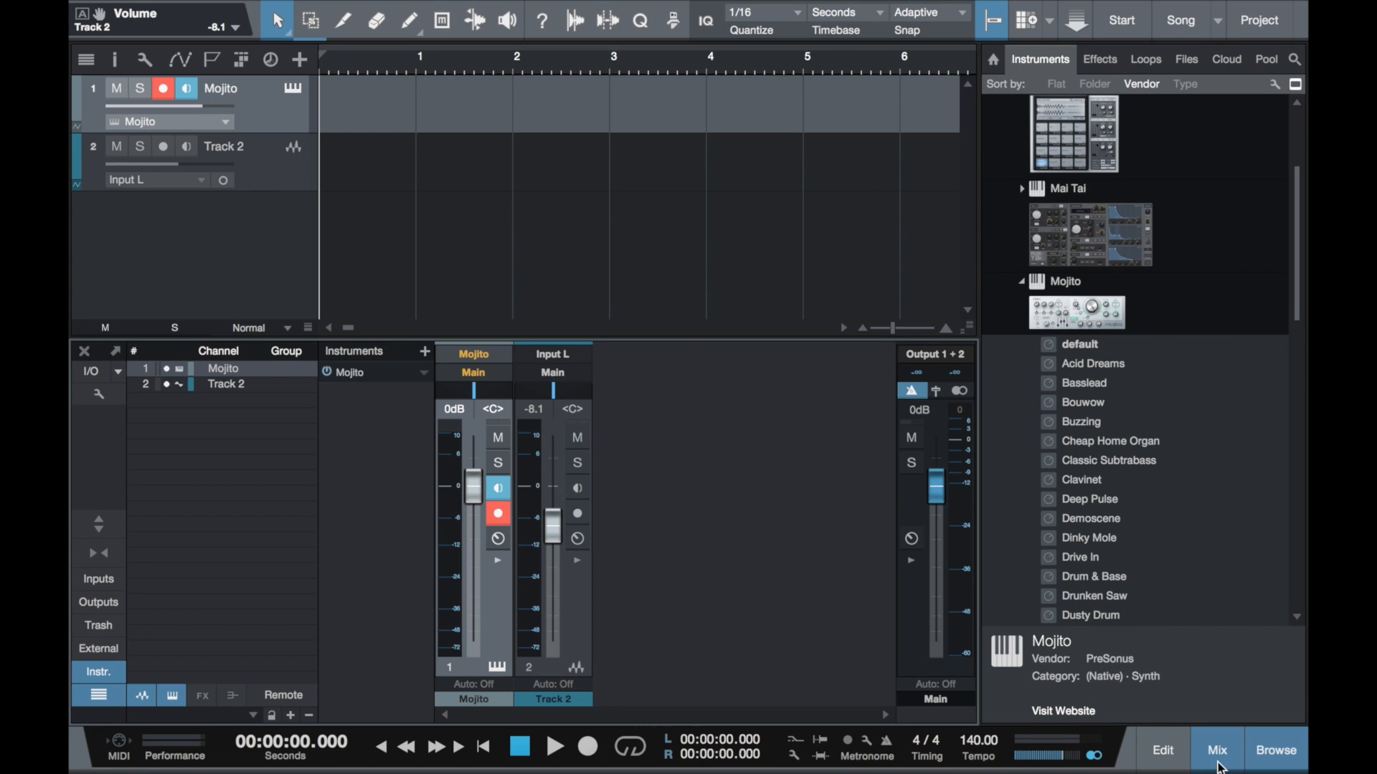
left_click(554, 536)
left_click_drag(553, 536, 553, 506)
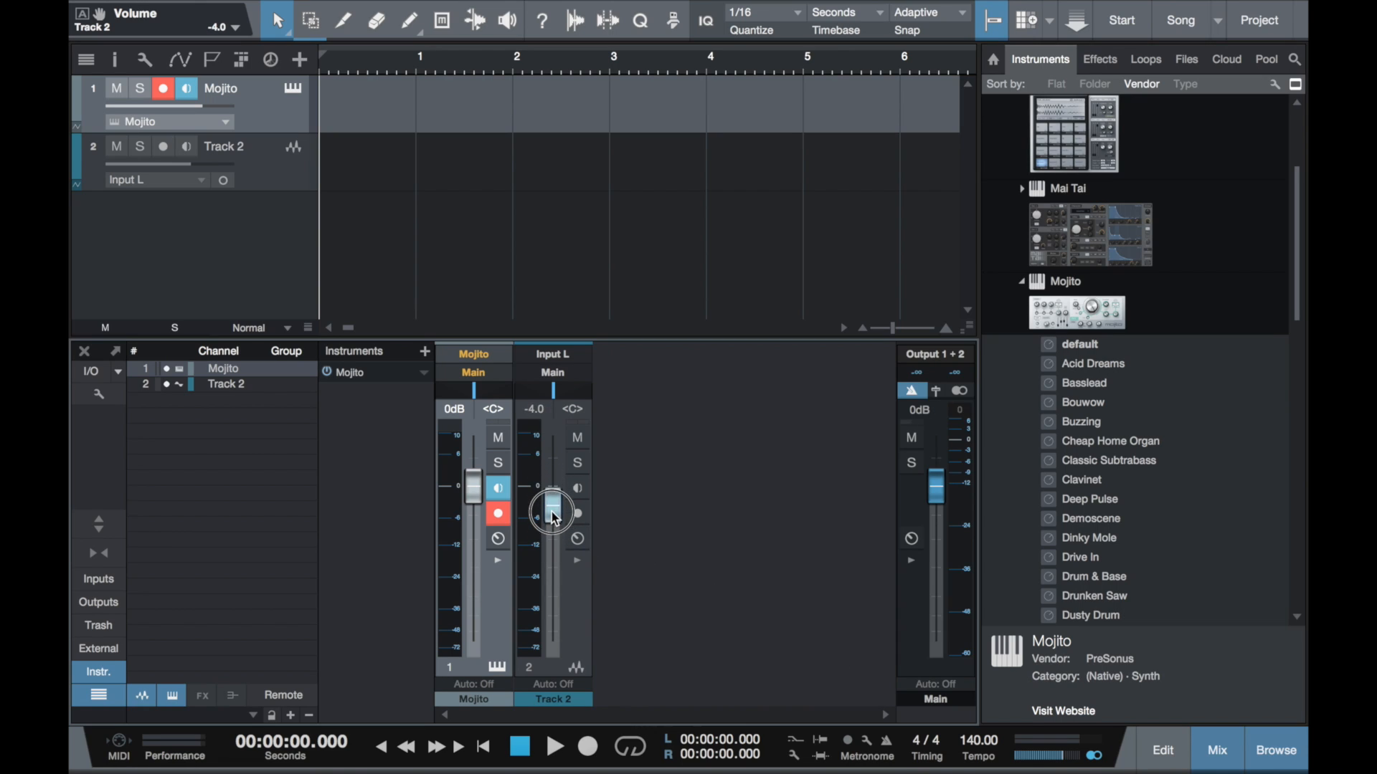
left_click(532, 407)
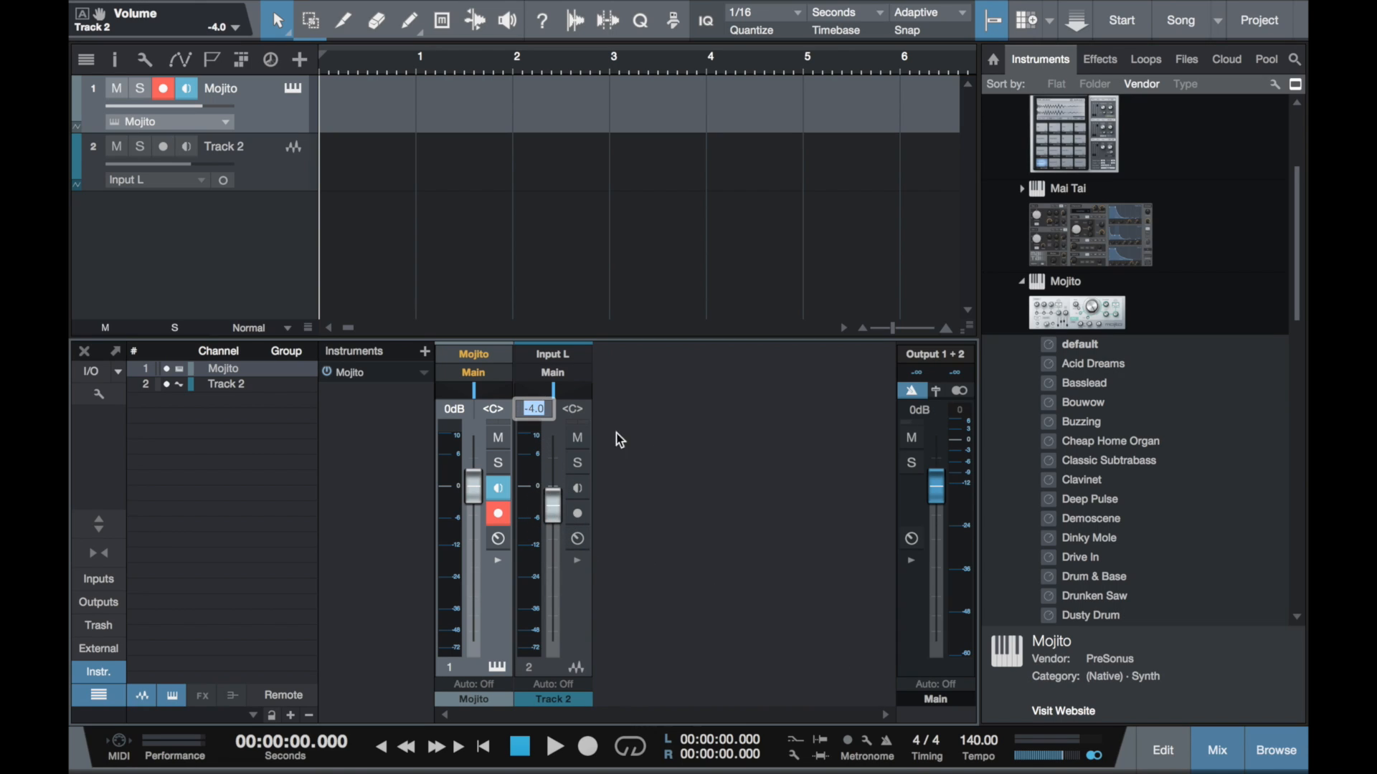
left_click(678, 458)
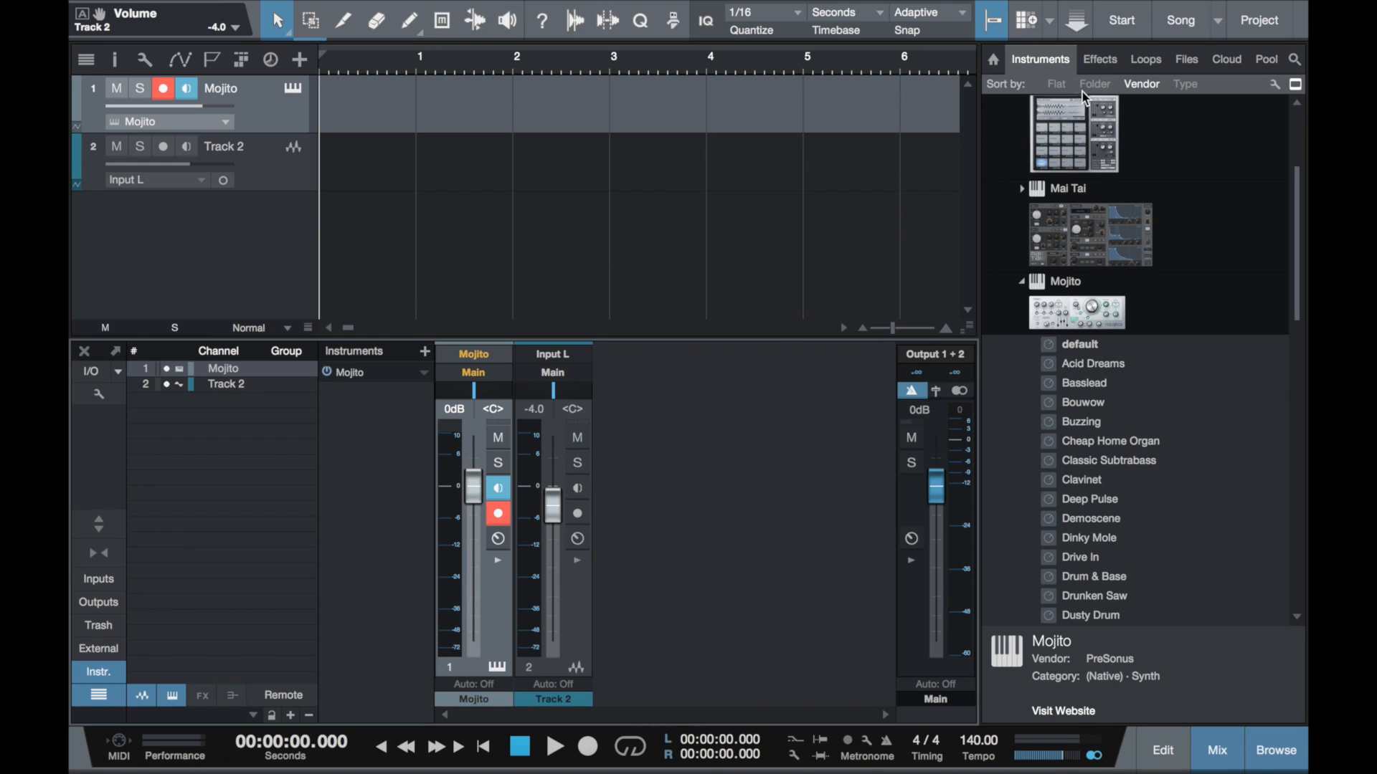
Find Analog Delay among the PreSonus effects in the browser and expand its preset list
left_click(1098, 59)
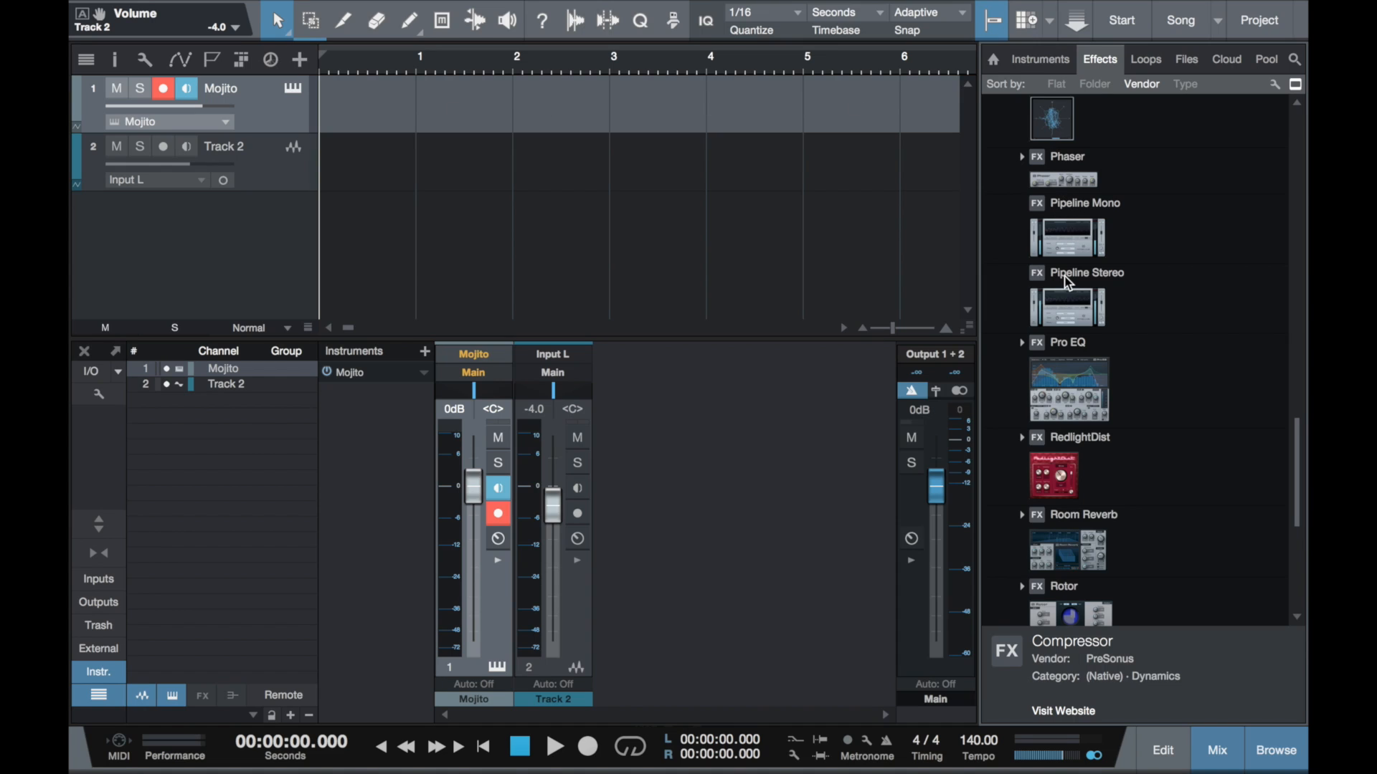
scroll(1068, 282, "up", 12)
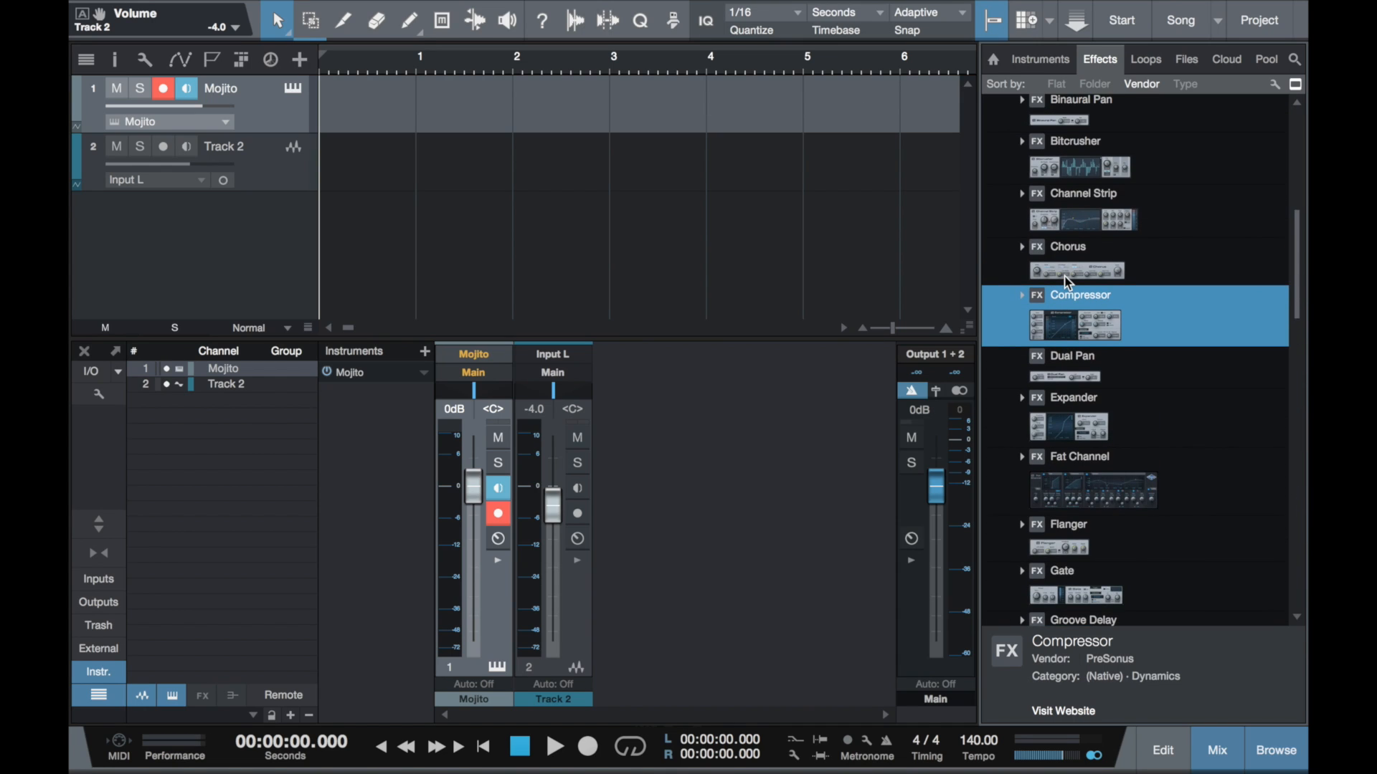
scroll(1069, 281, "up", 4)
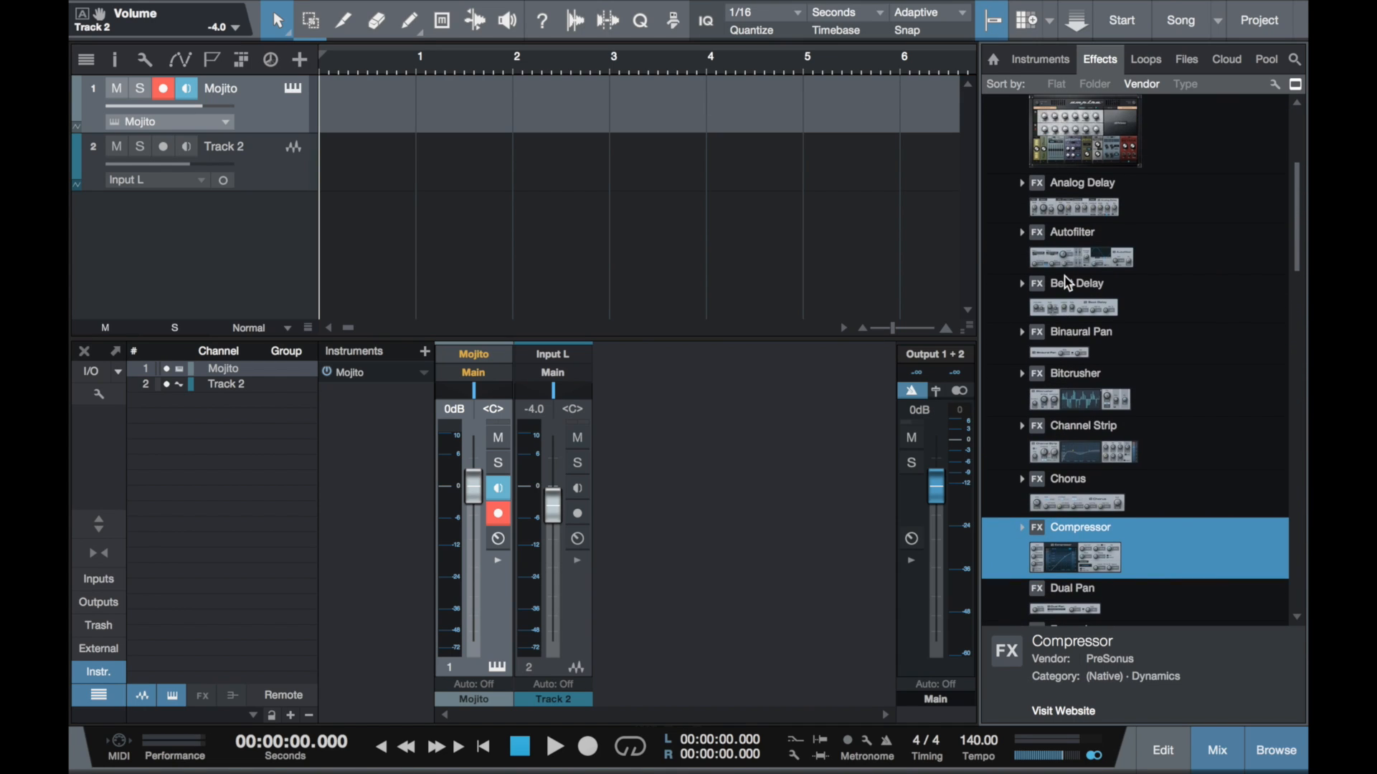
scroll(1069, 282, "up", 2)
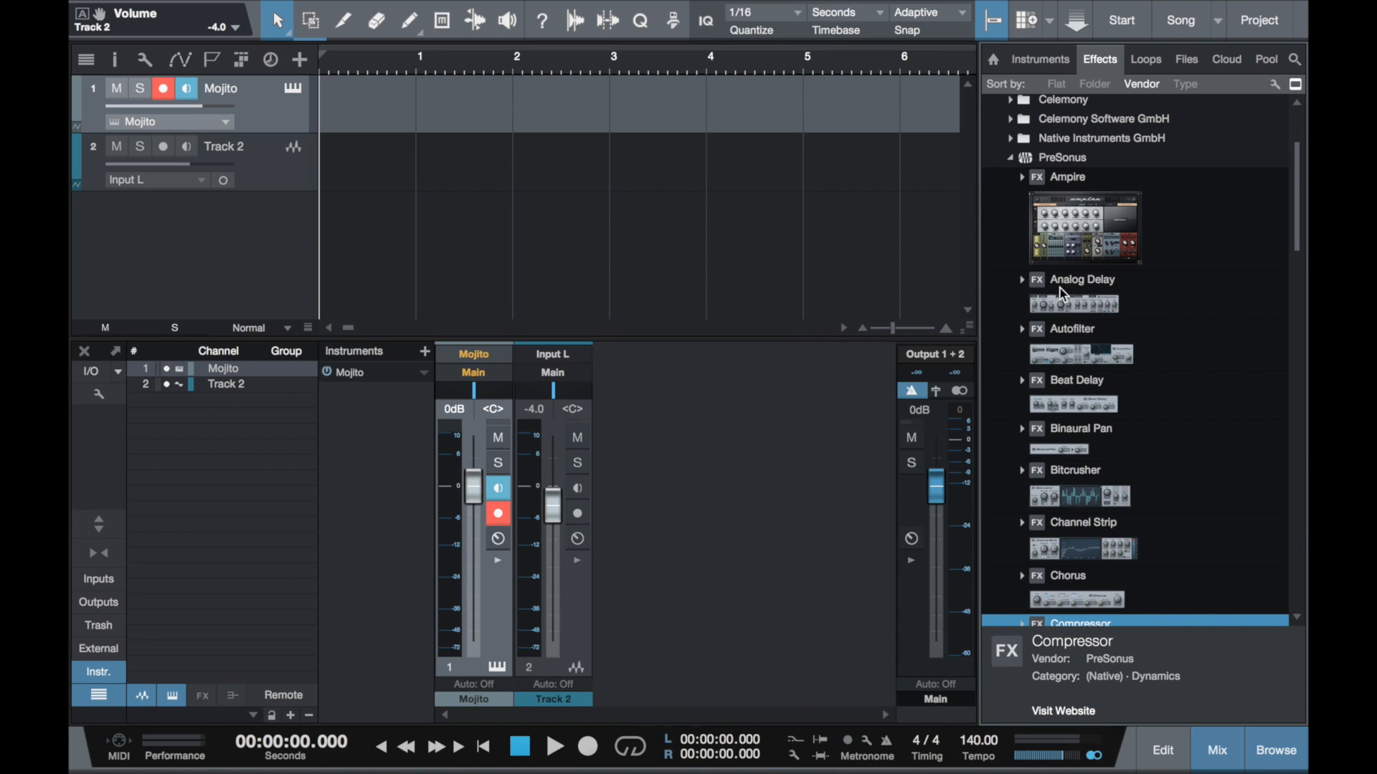
double_click(1062, 300)
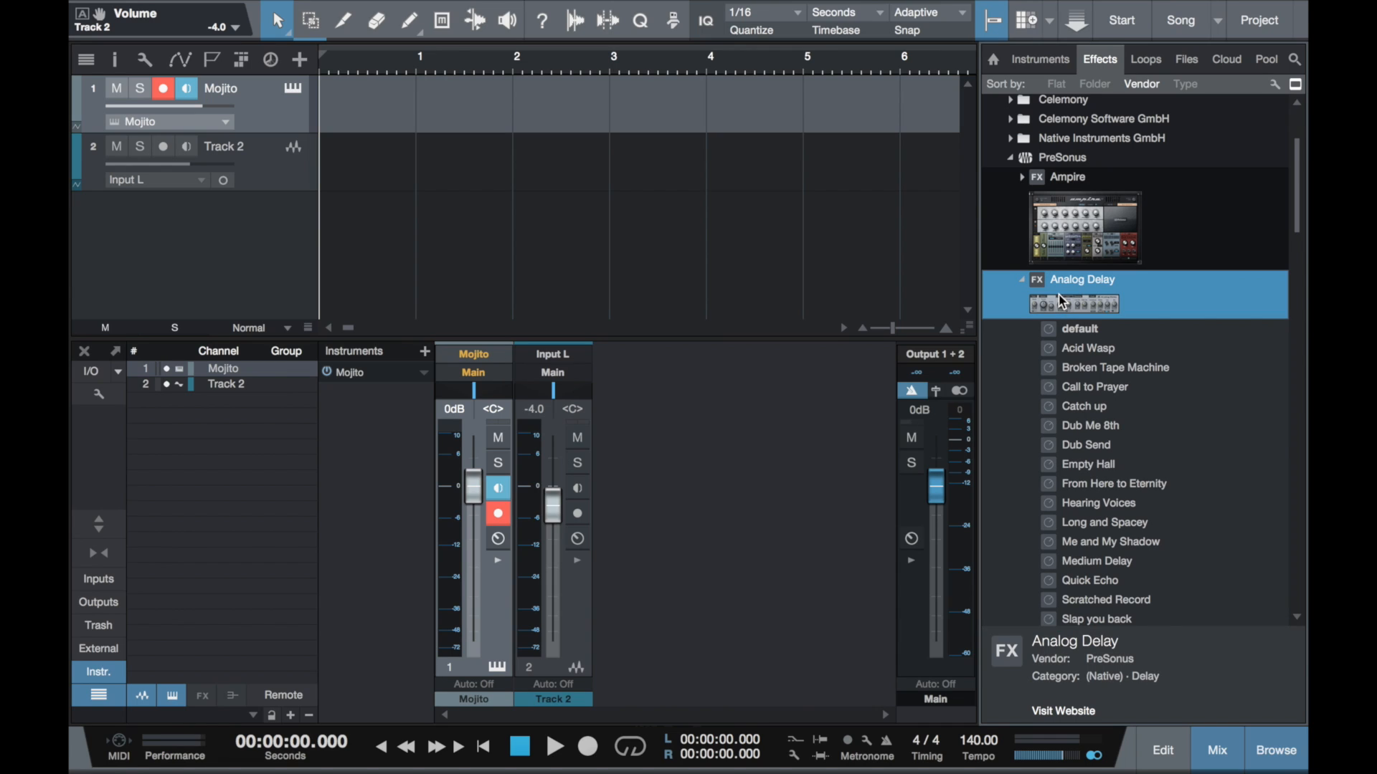
Add a bus channel to the console and rename it "Delay"
right_click(659, 450)
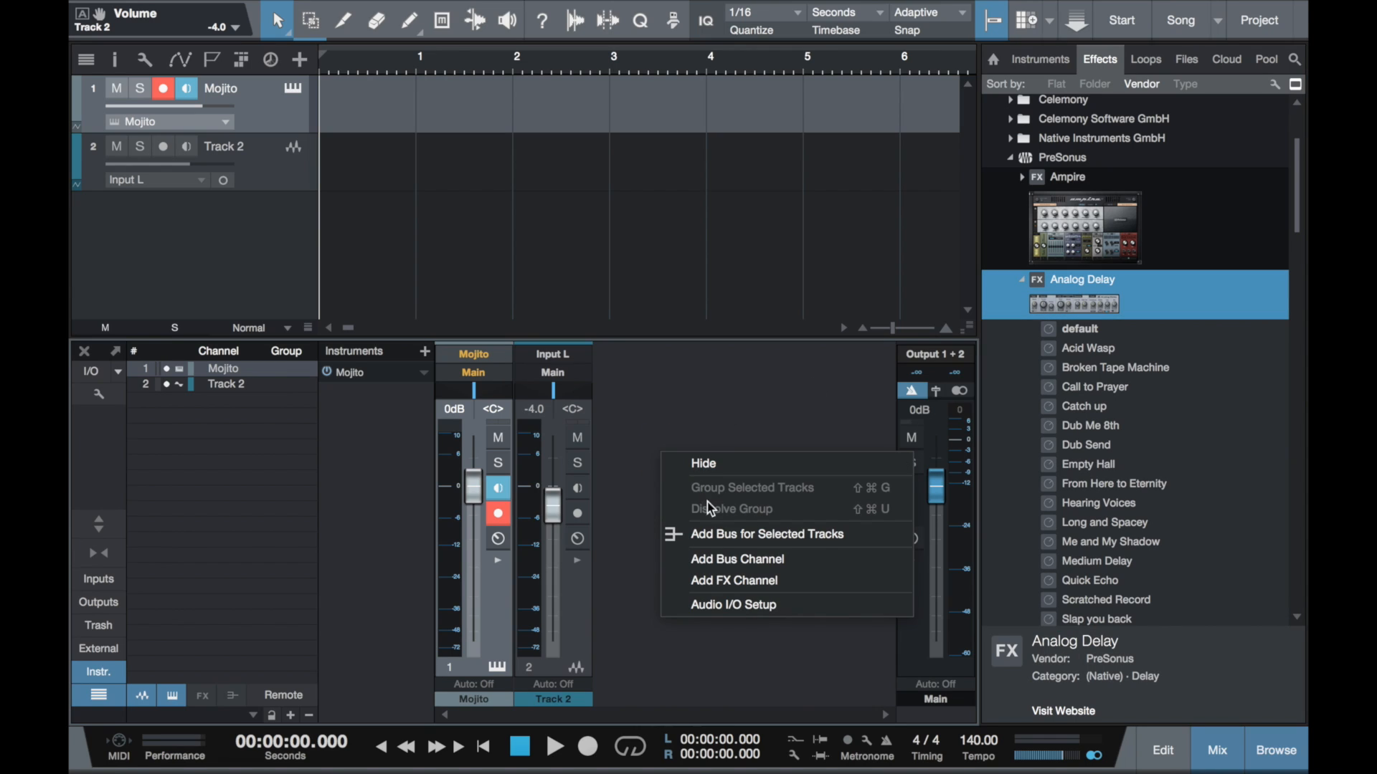
left_click(712, 556)
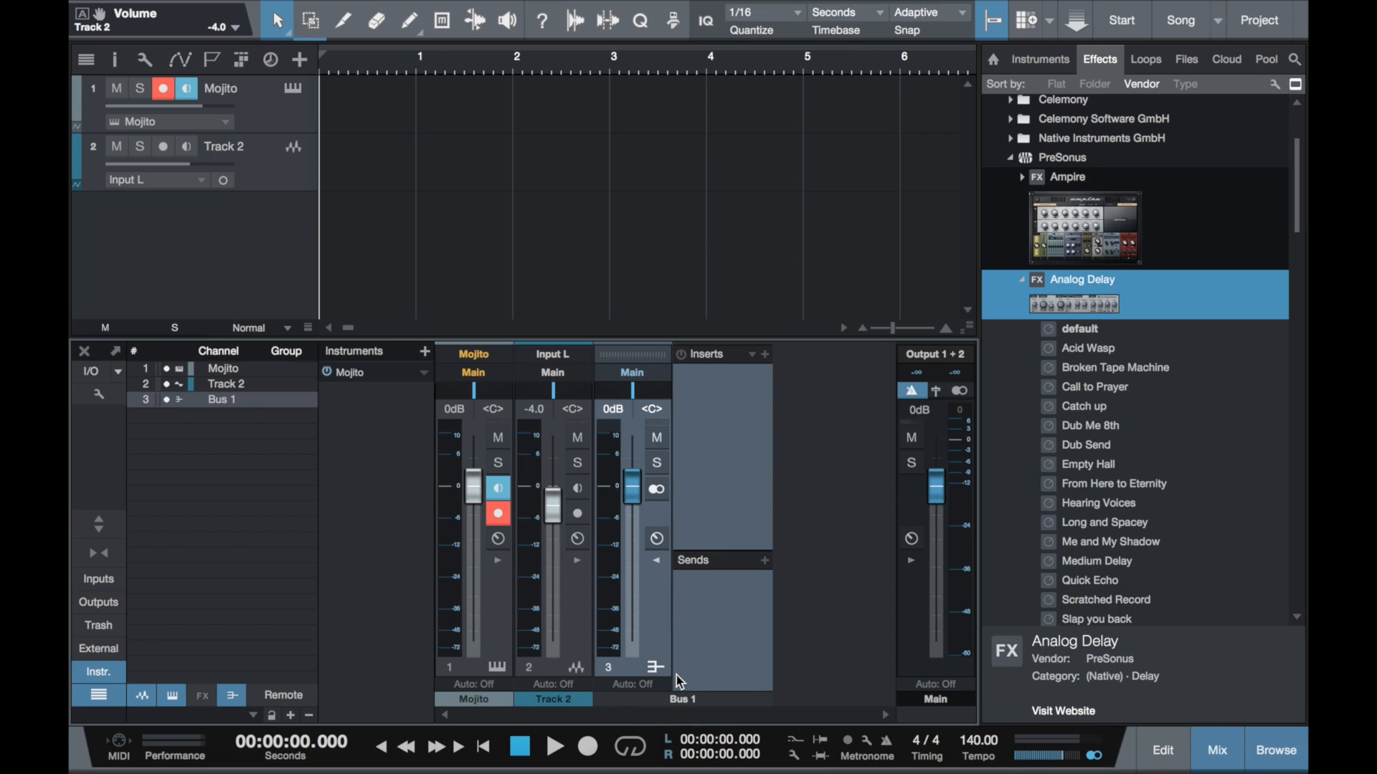
double_click(684, 705)
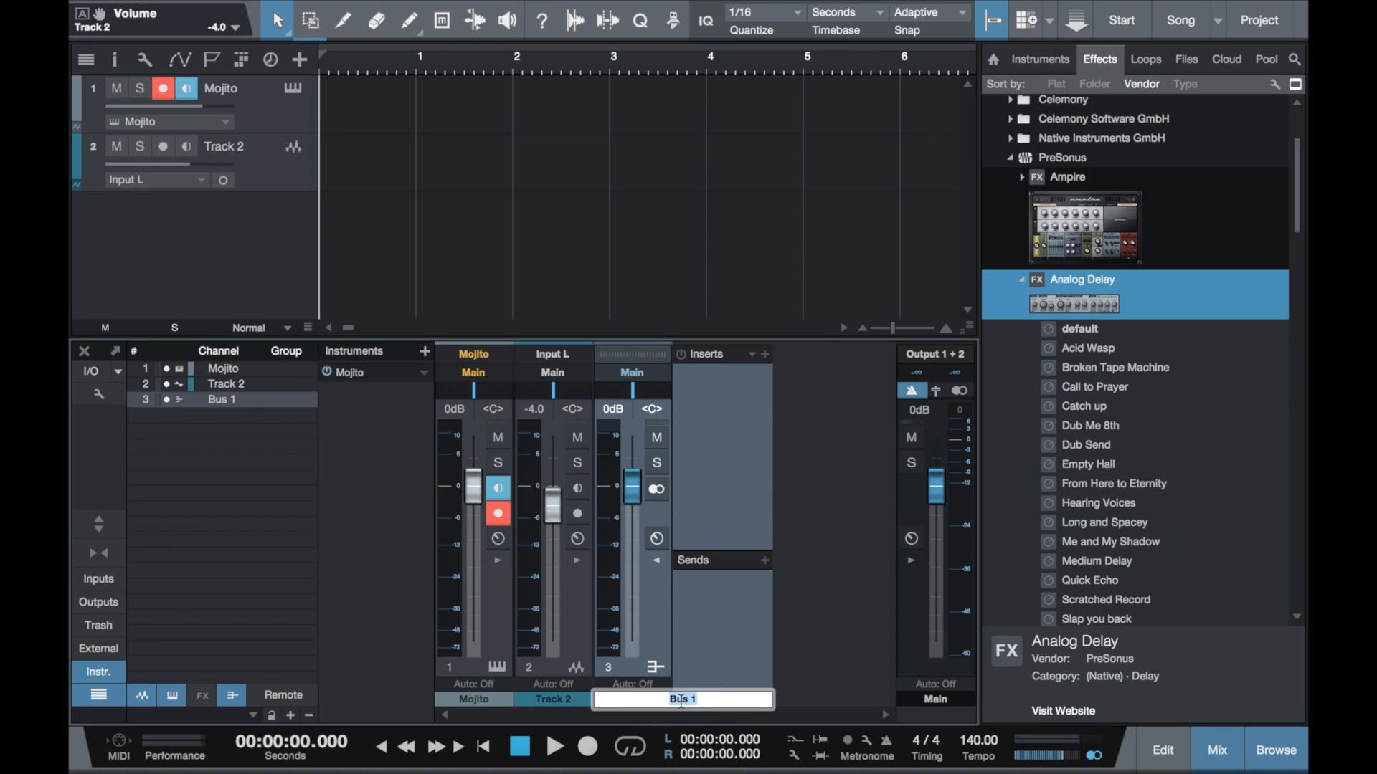
type("Delay")
key("Return")
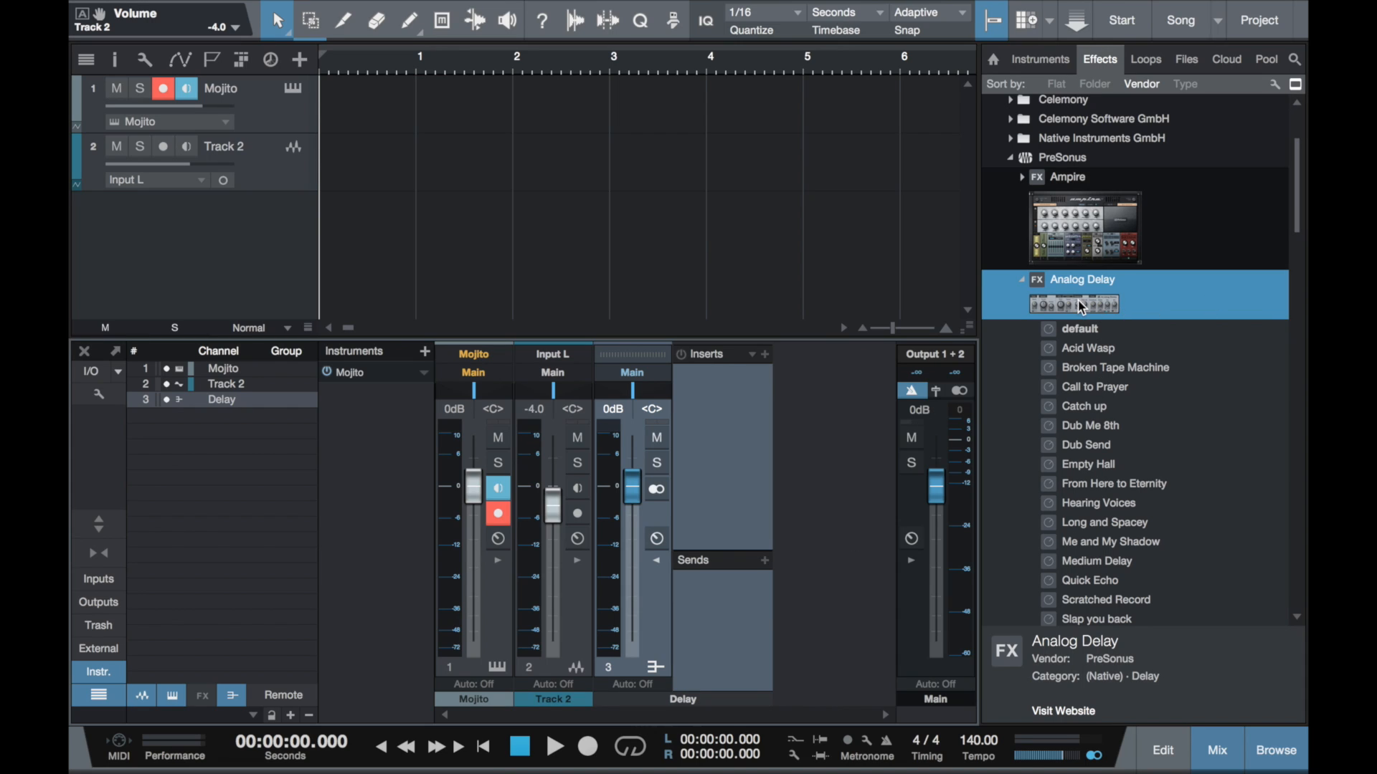
Insert the Analog Delay effect on the Delay bus, reopen its editor to view the settings, and close it
left_click_drag(1082, 308, 721, 420)
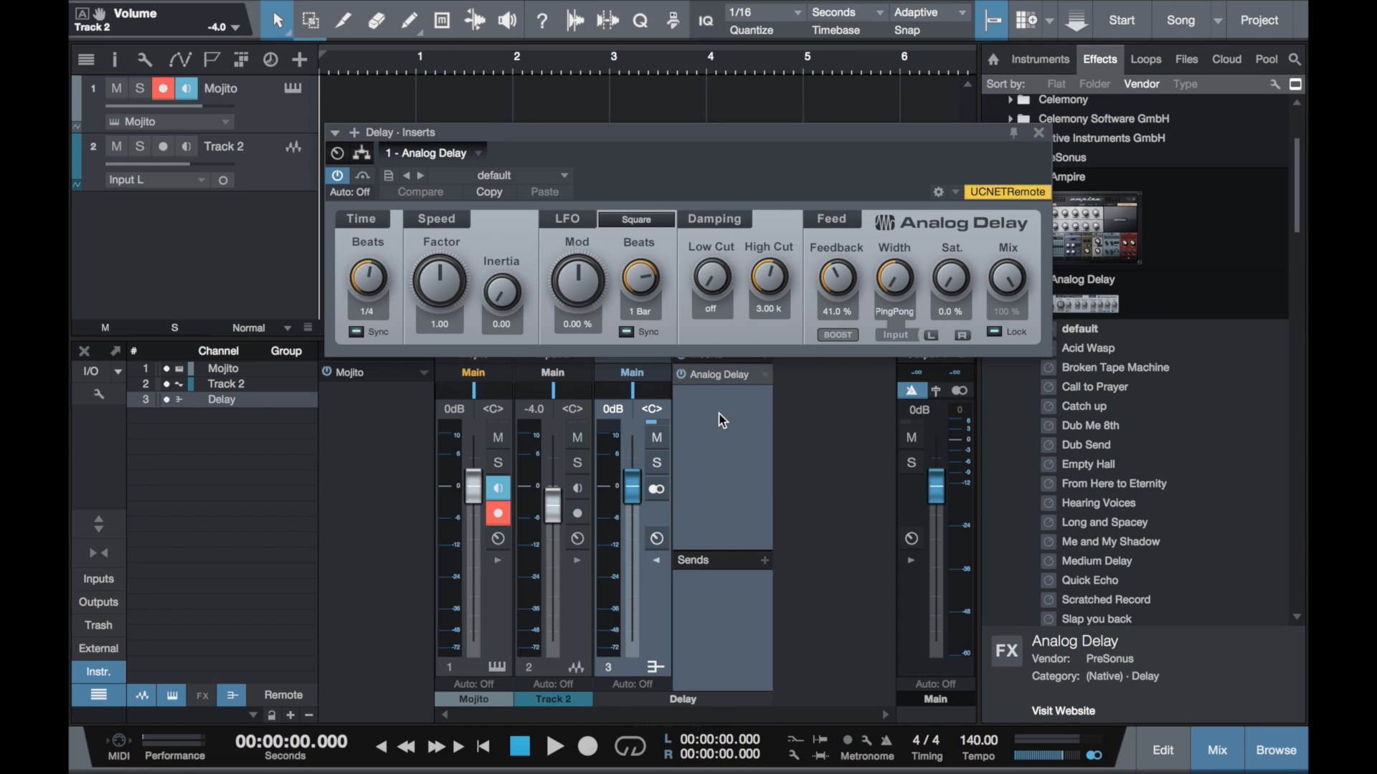
left_click(1038, 132)
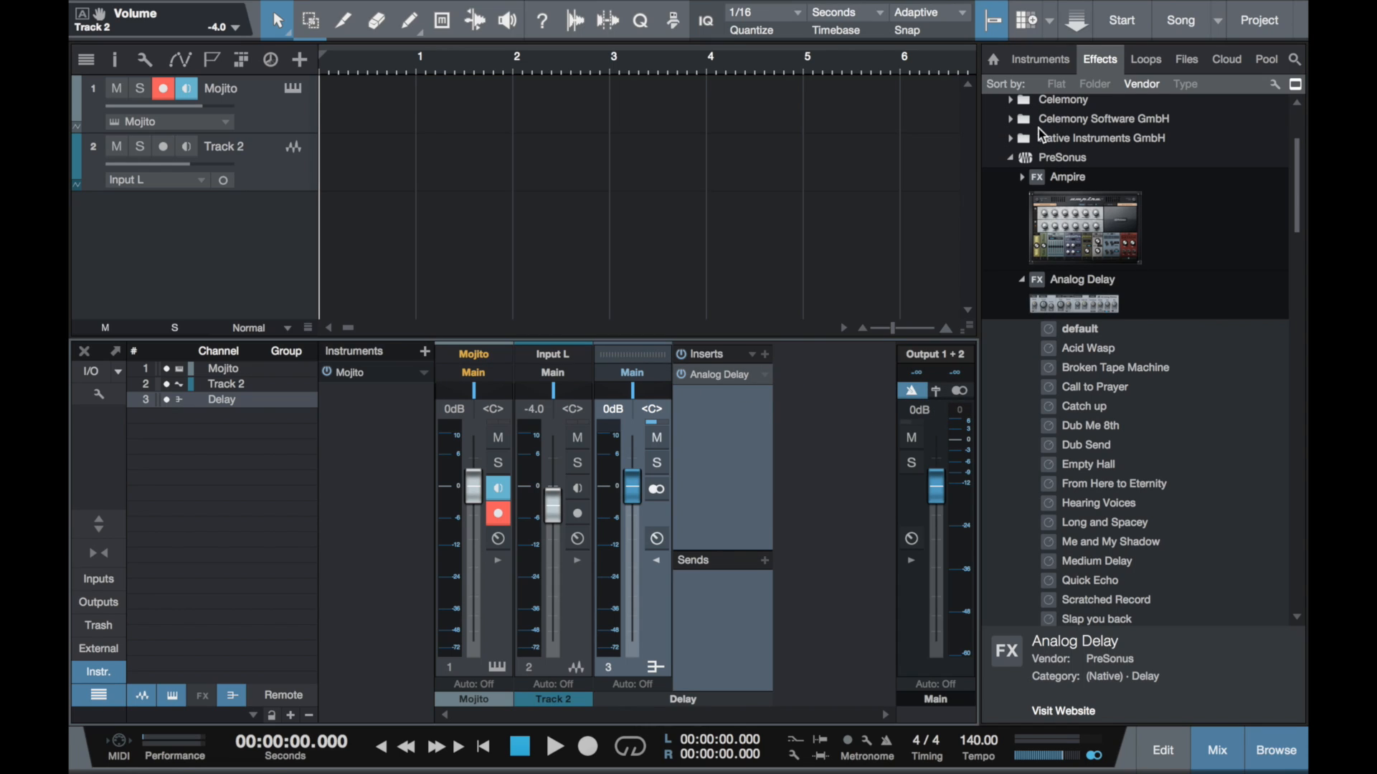
left_click(712, 374)
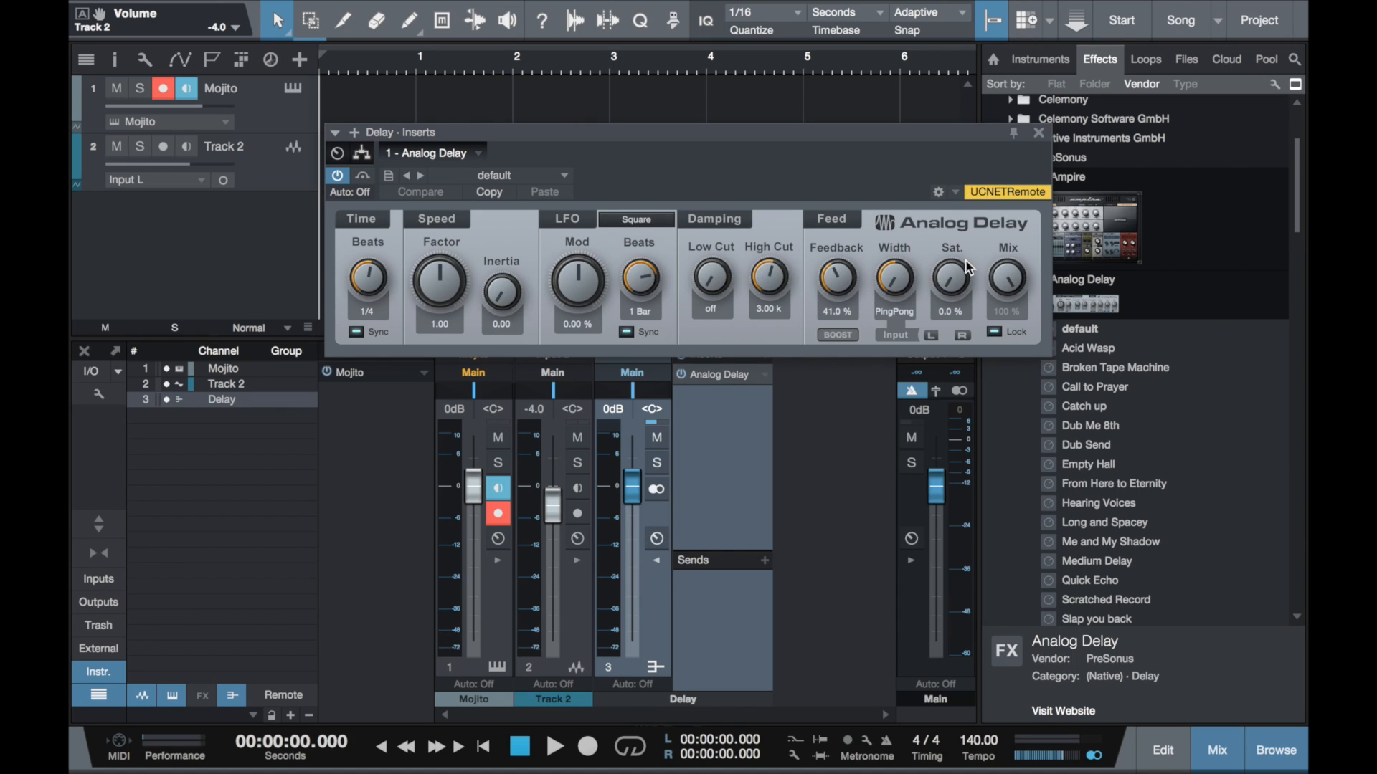
left_click(1039, 134)
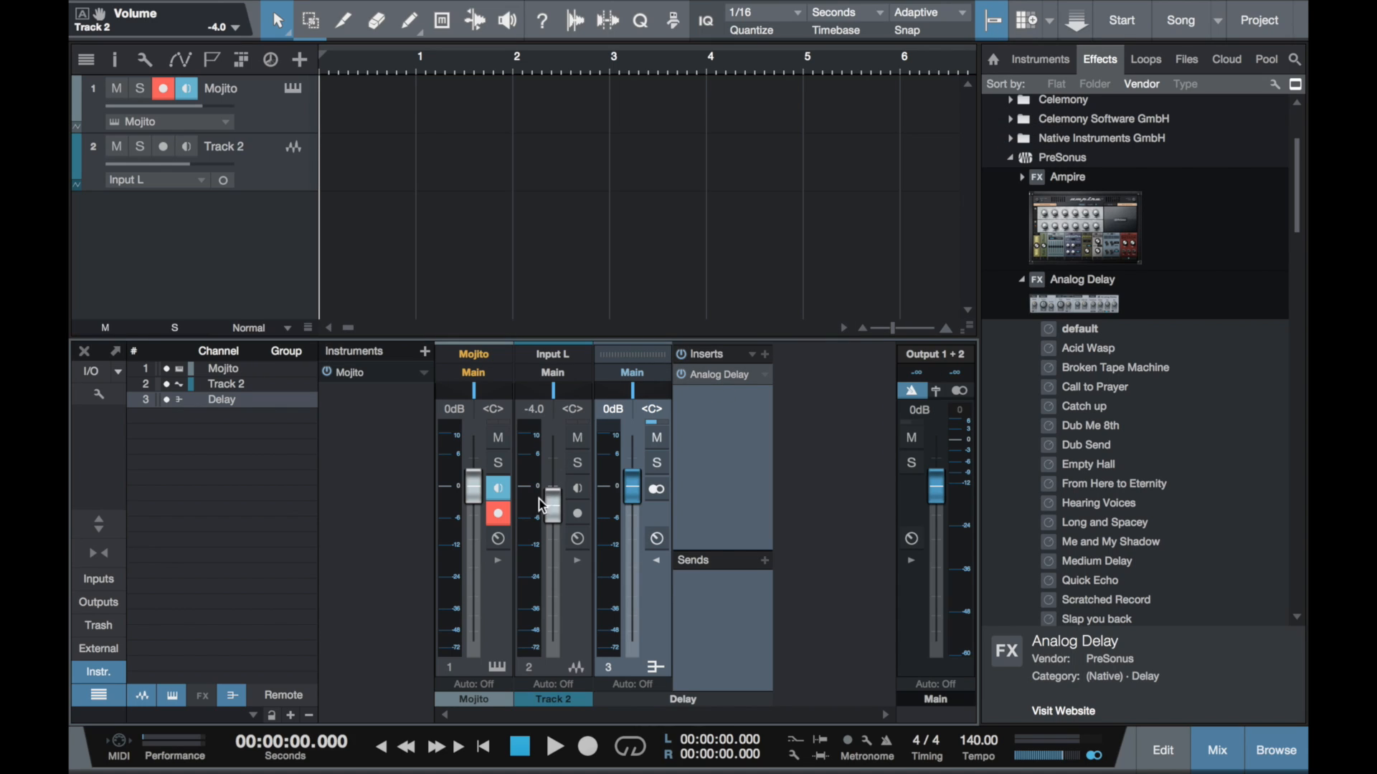
Add a send to the Delay bus on both the Mojito and Track 2 channels
left_click(498, 561)
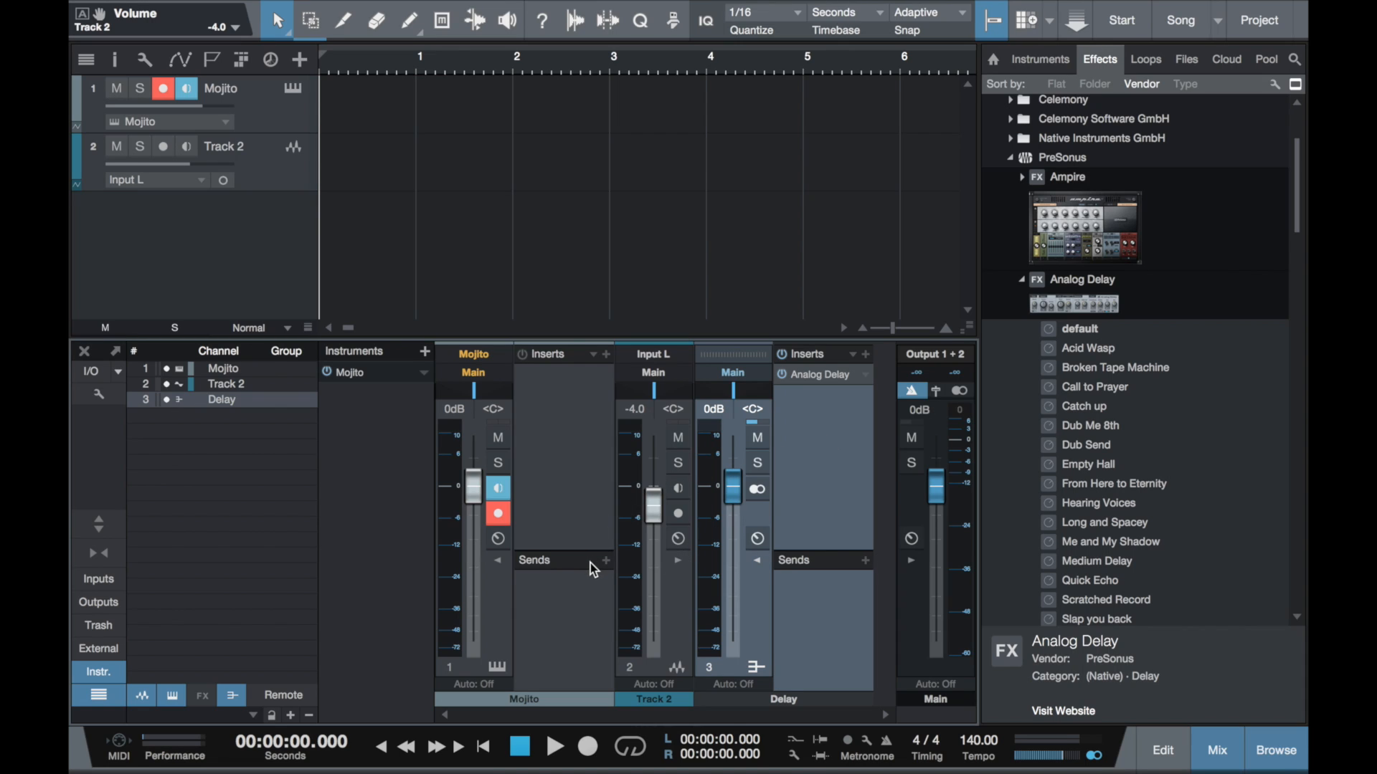
left_click(608, 562)
left_click(630, 598)
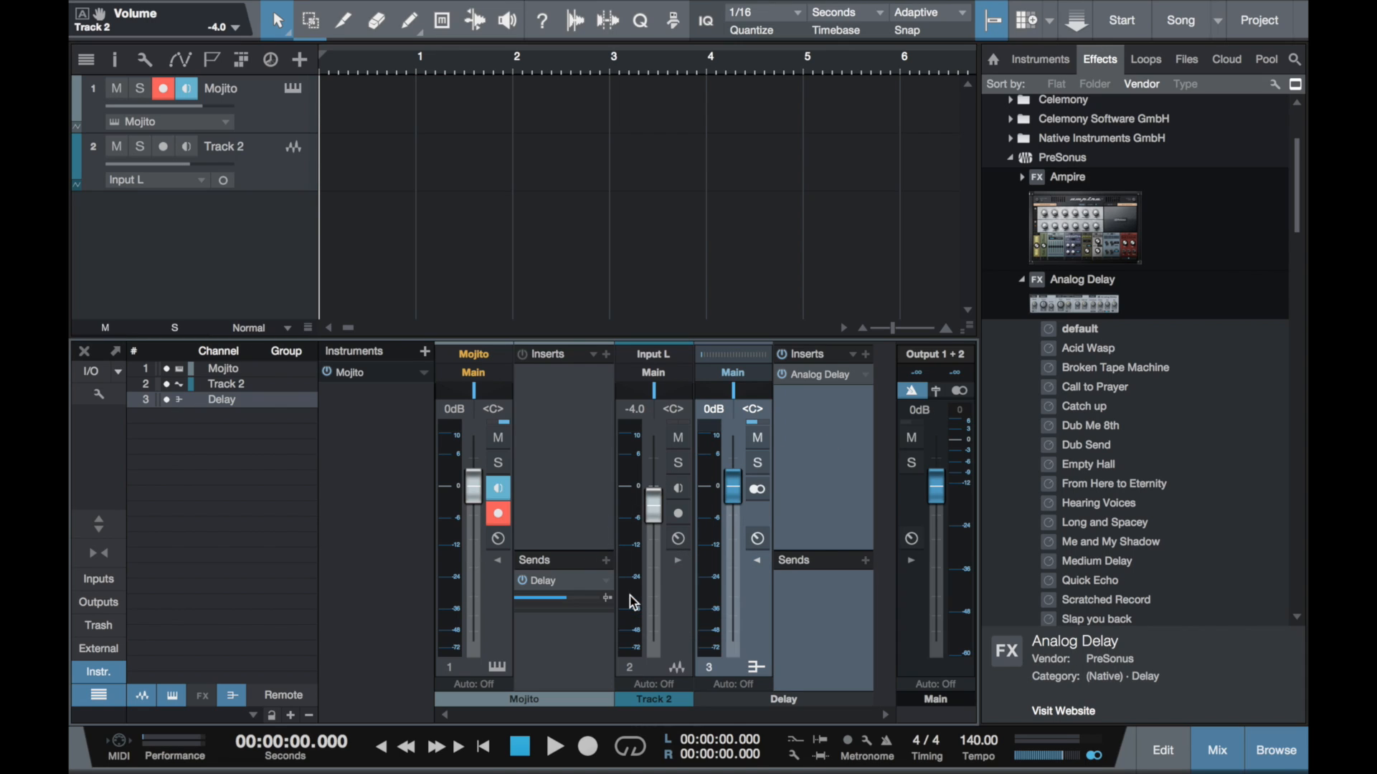
left_click(675, 562)
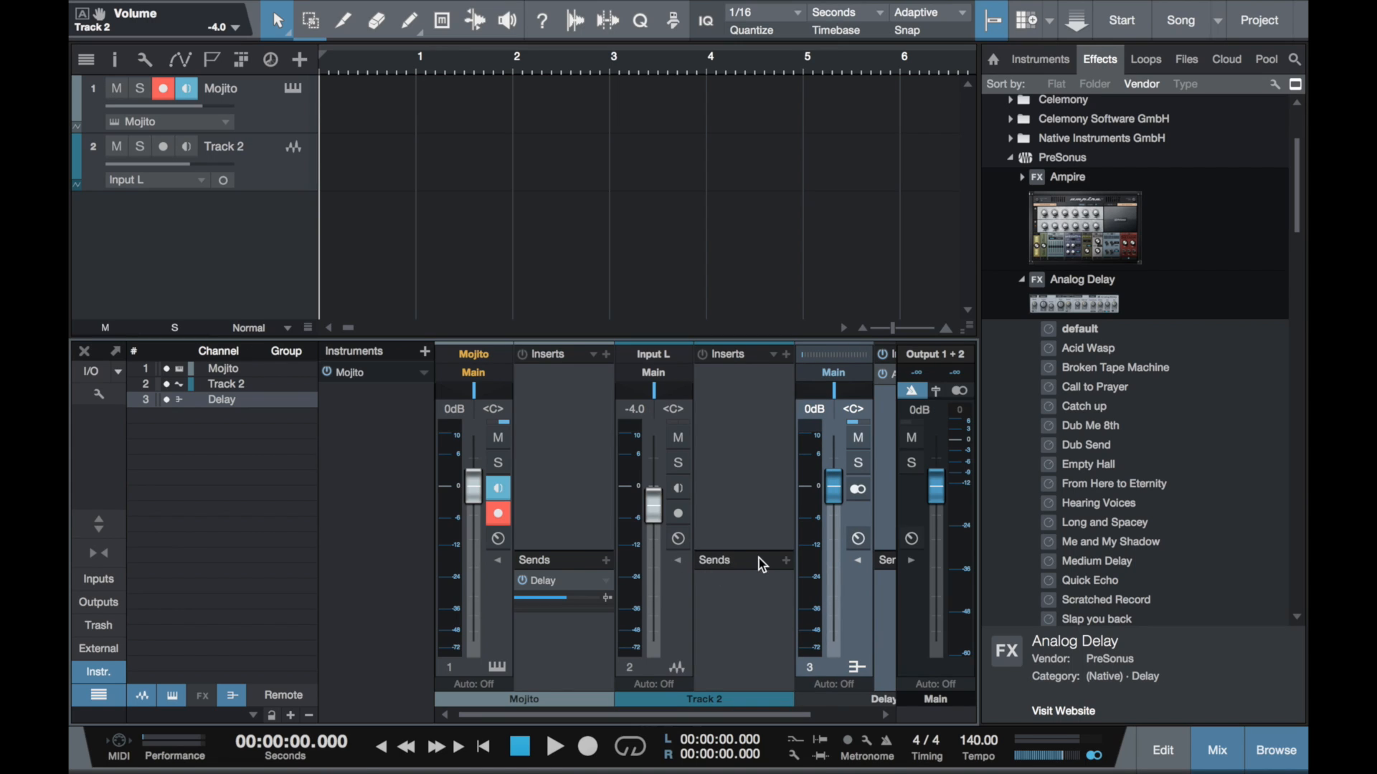
left_click(786, 562)
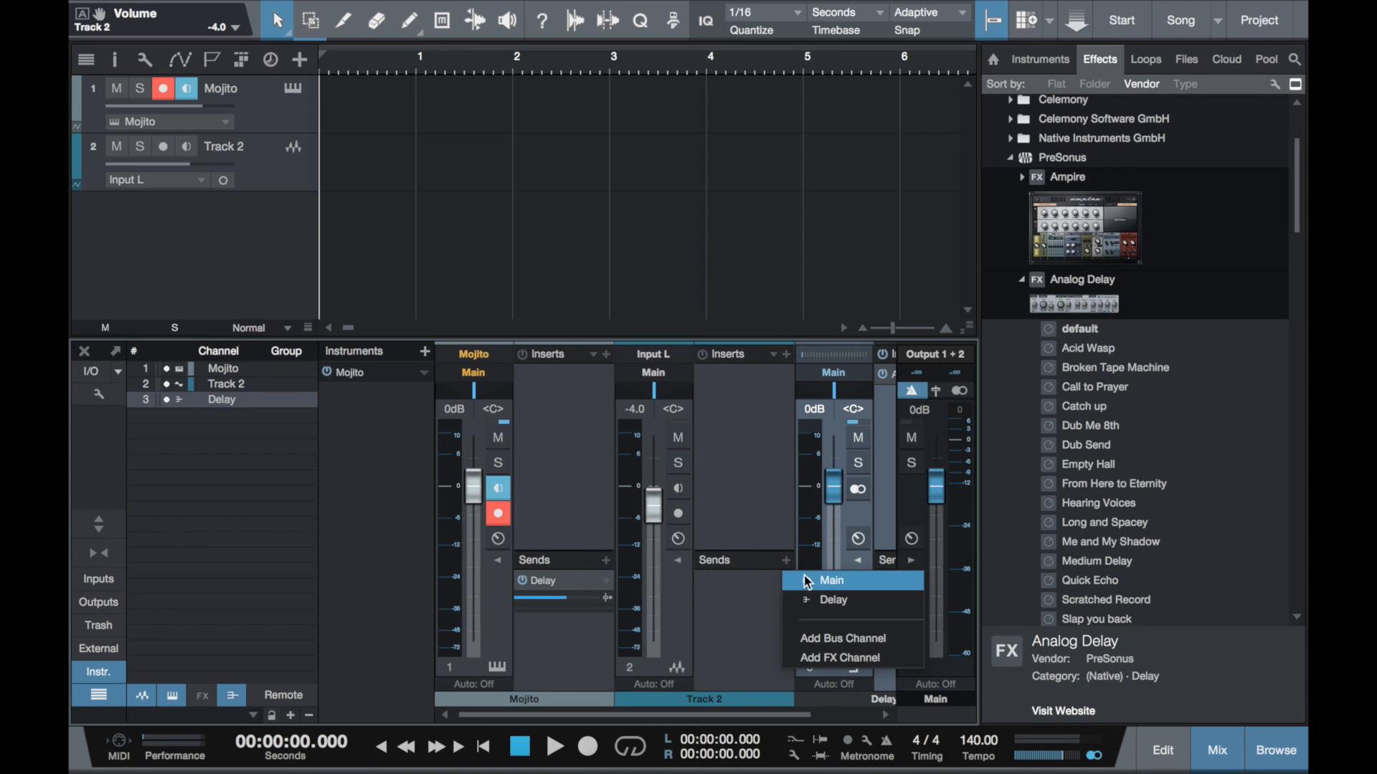
left_click(832, 600)
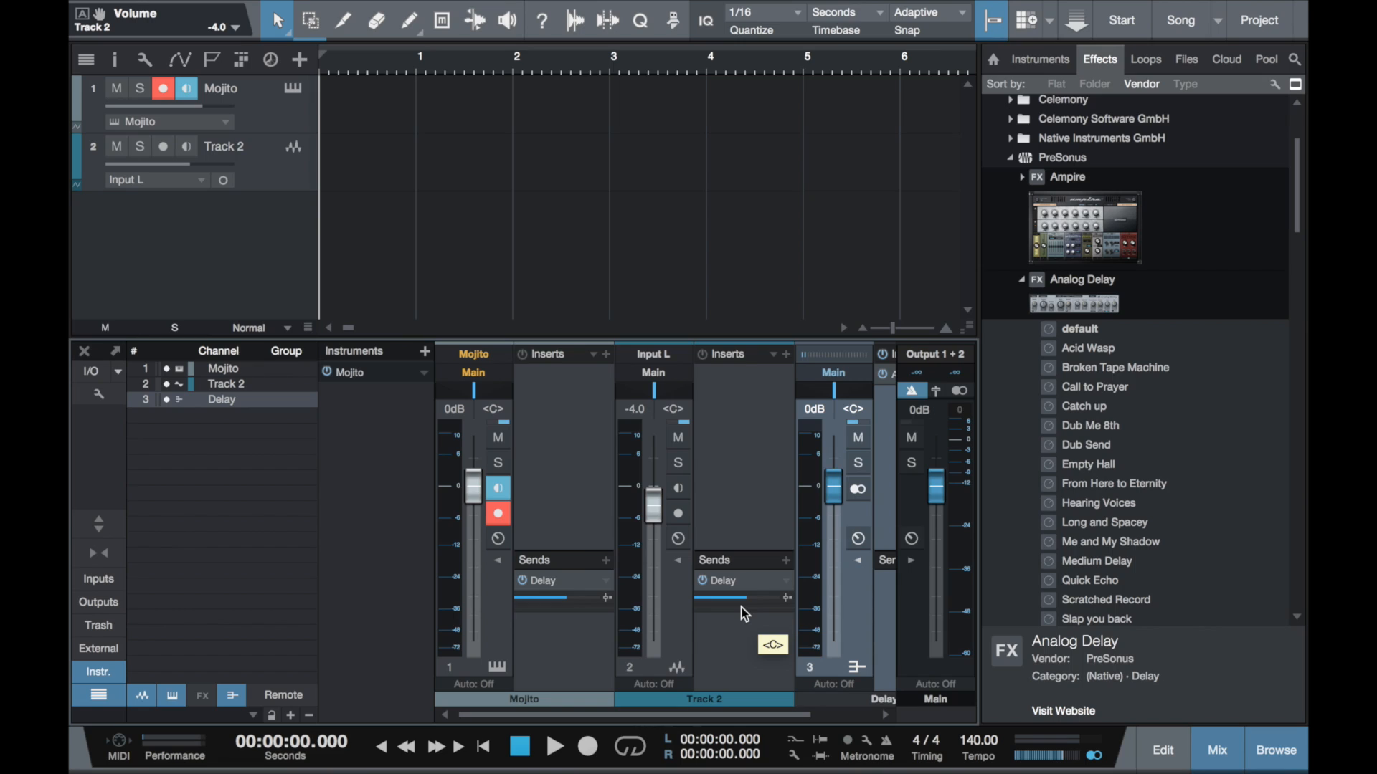
scroll(724, 484, "right", 3)
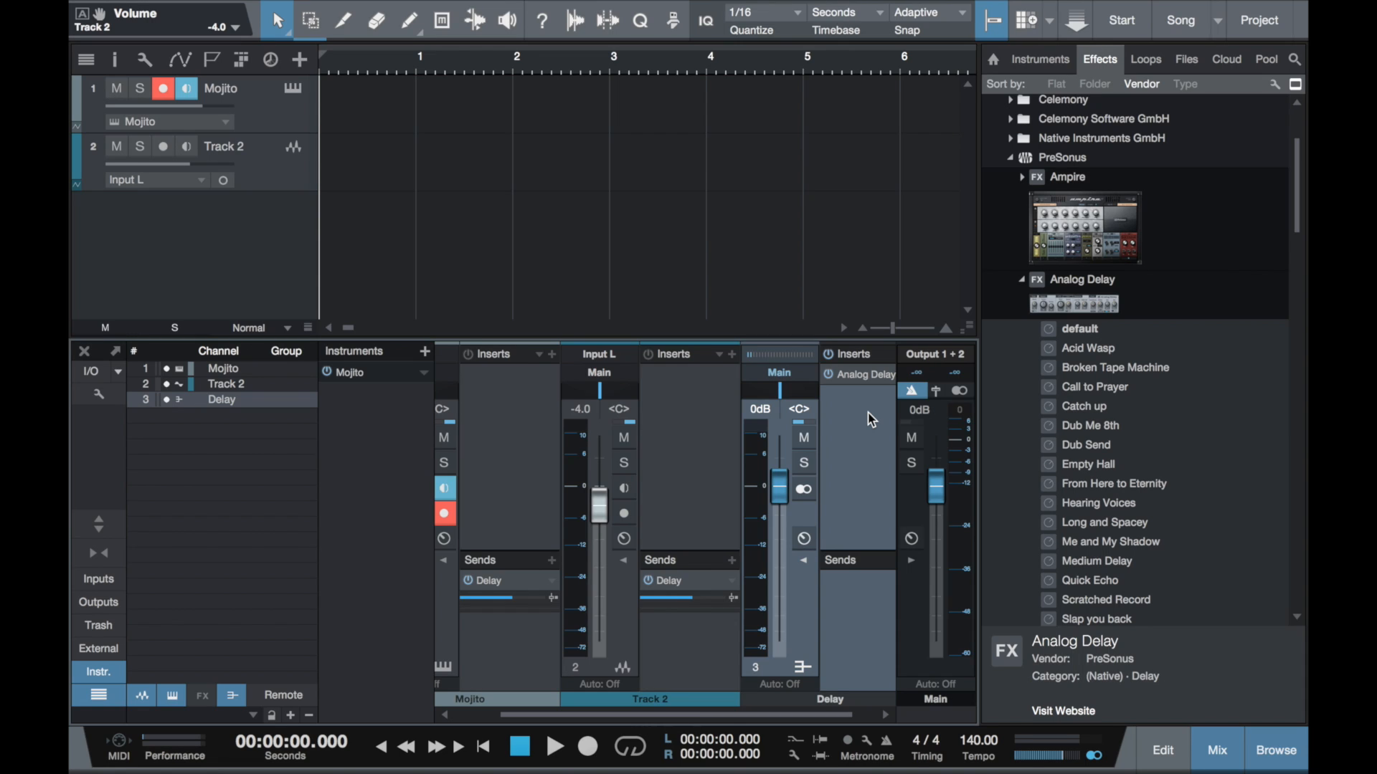
Disarm the Mojito track, arm Track 2 for recording with monitoring, and mute Track 2
left_click(278, 174)
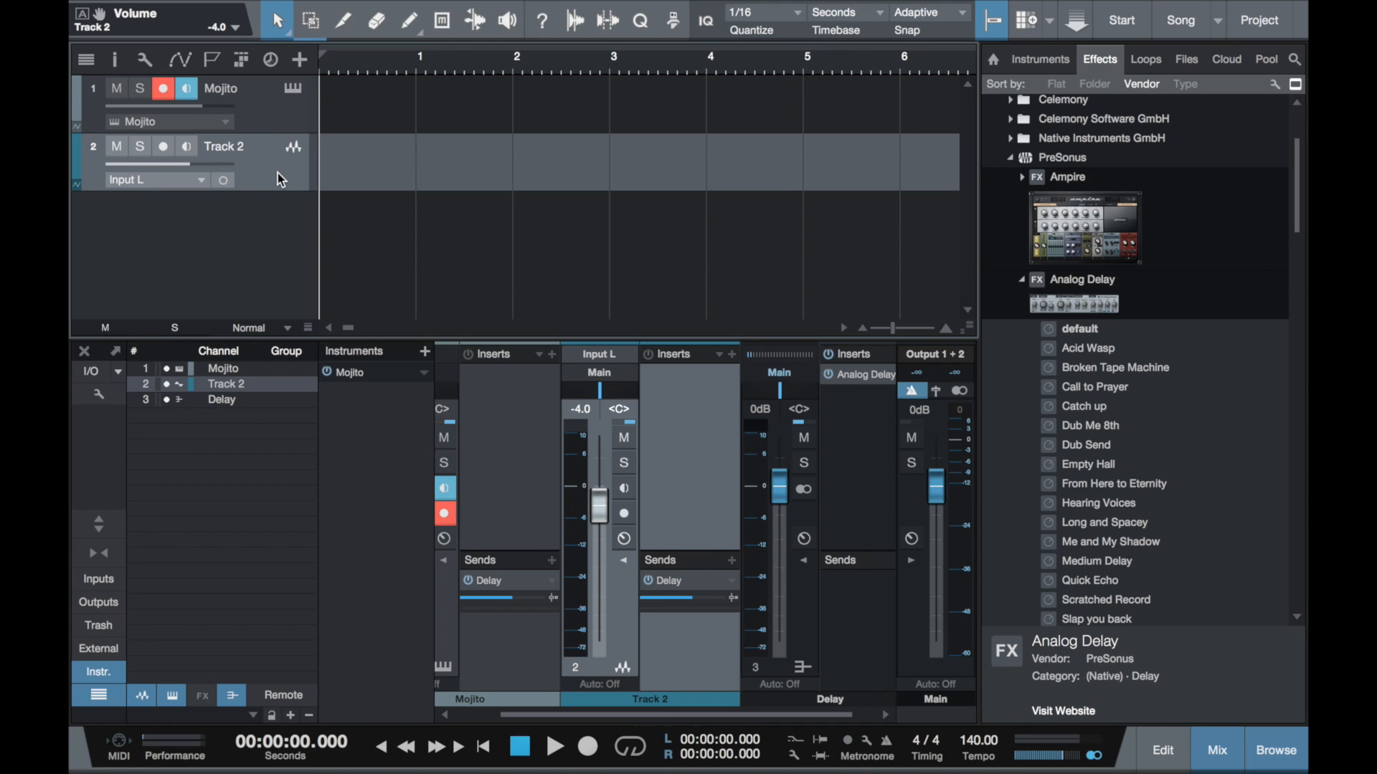
left_click(165, 86)
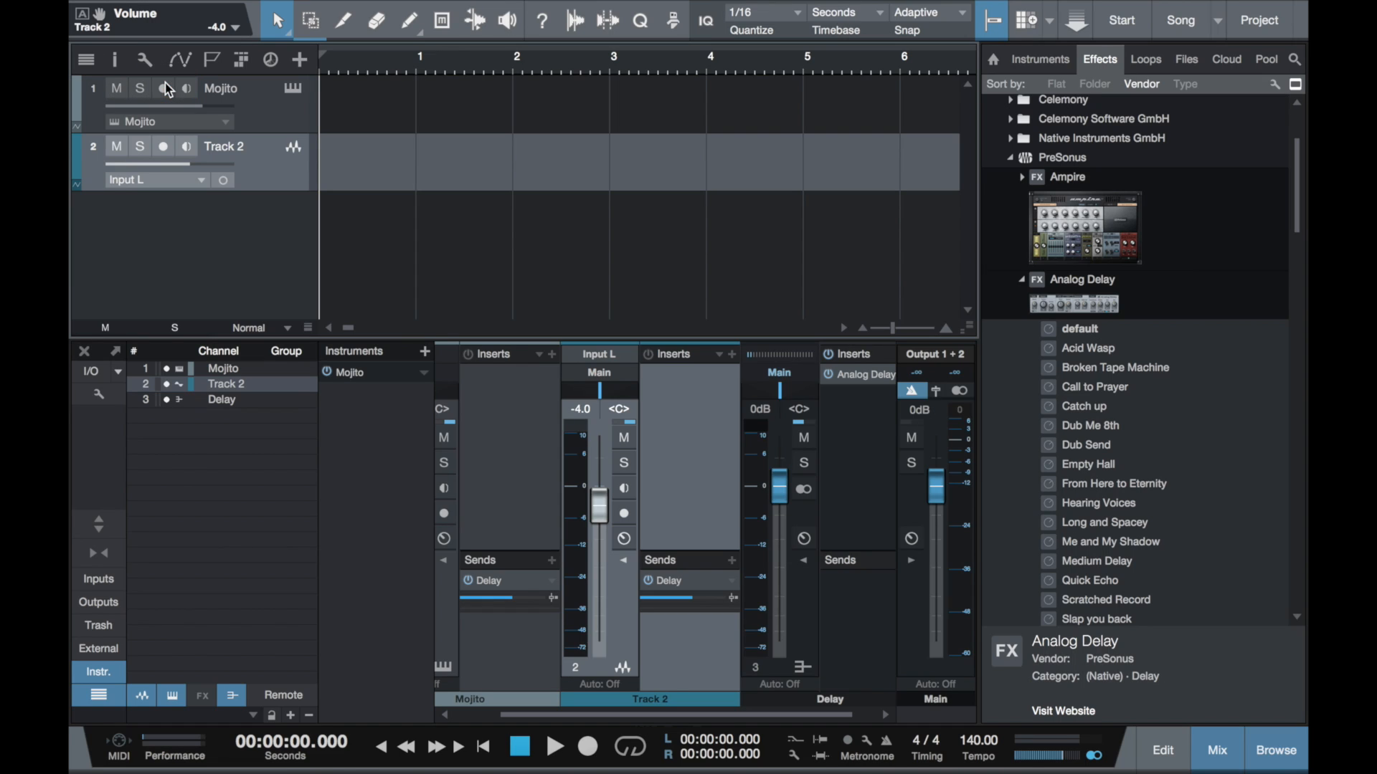
left_click(164, 147)
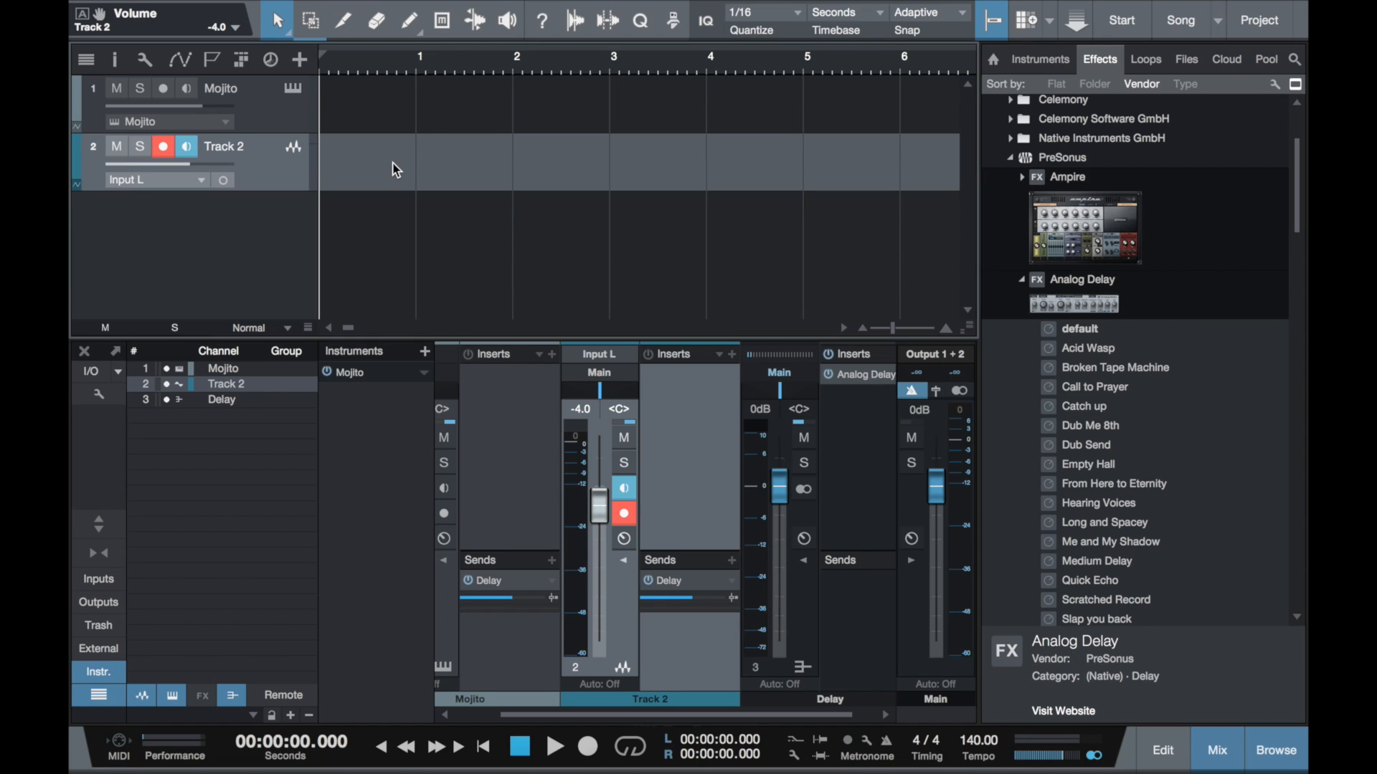
left_click(121, 152)
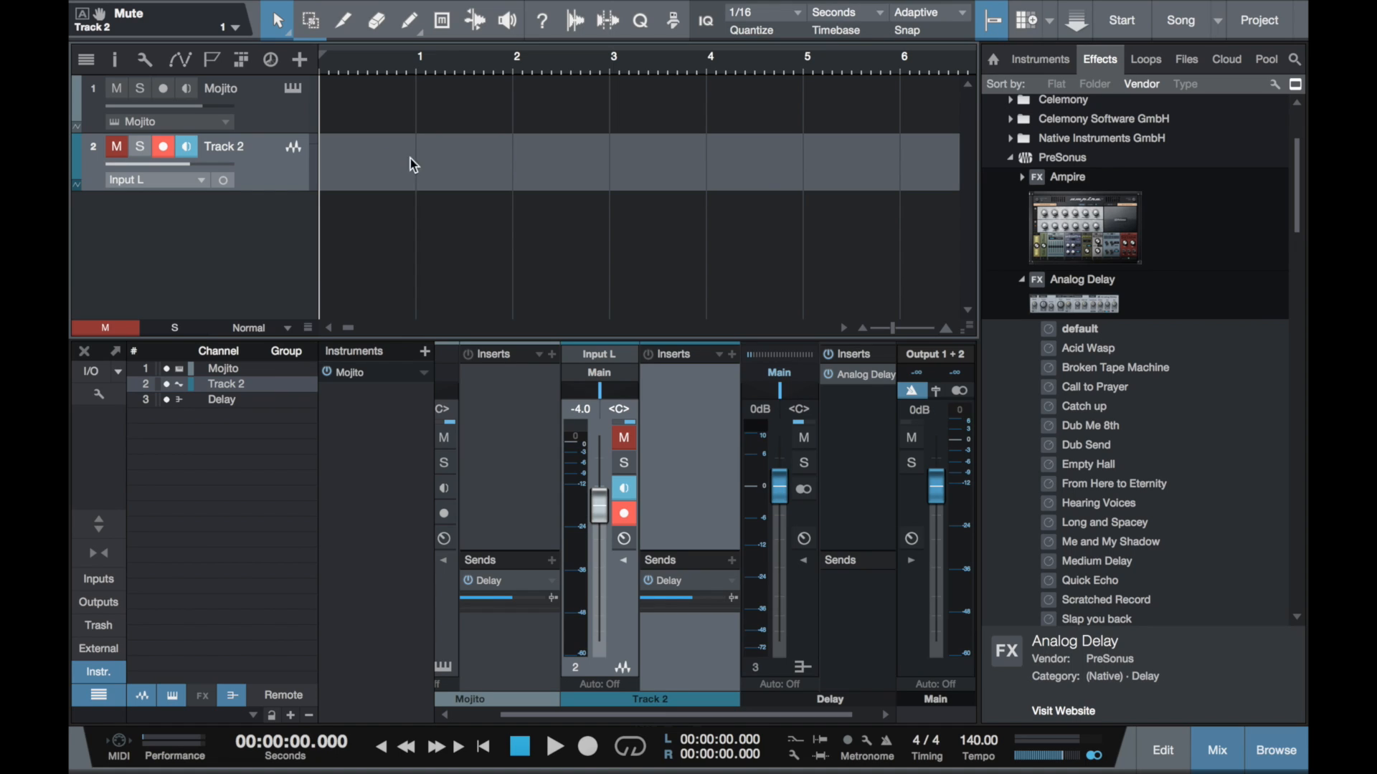
Place the loop "Crowish Acoustic Alt Groove 1 w.Crash 2" at the start of Track 2 and show it in the audio editor
left_click(1145, 63)
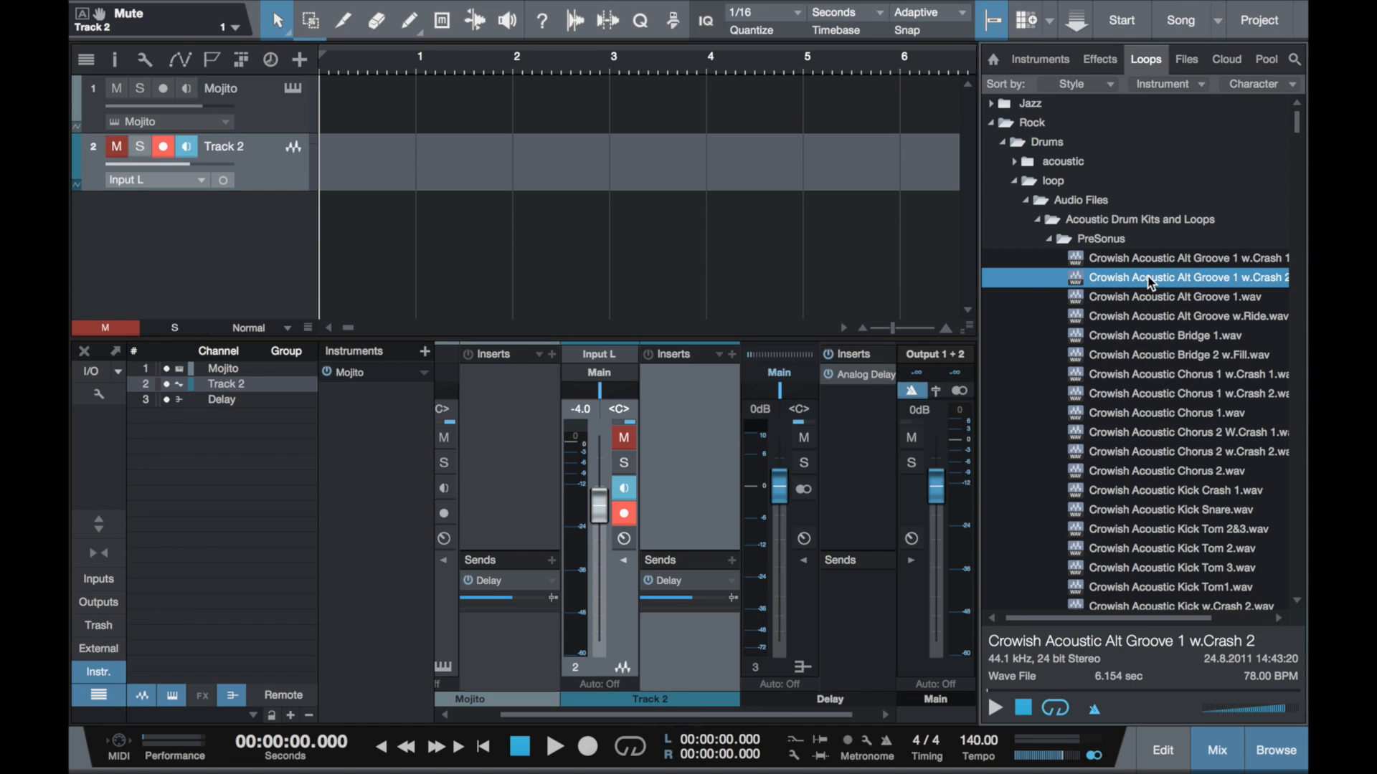
left_click_drag(1150, 281, 407, 171)
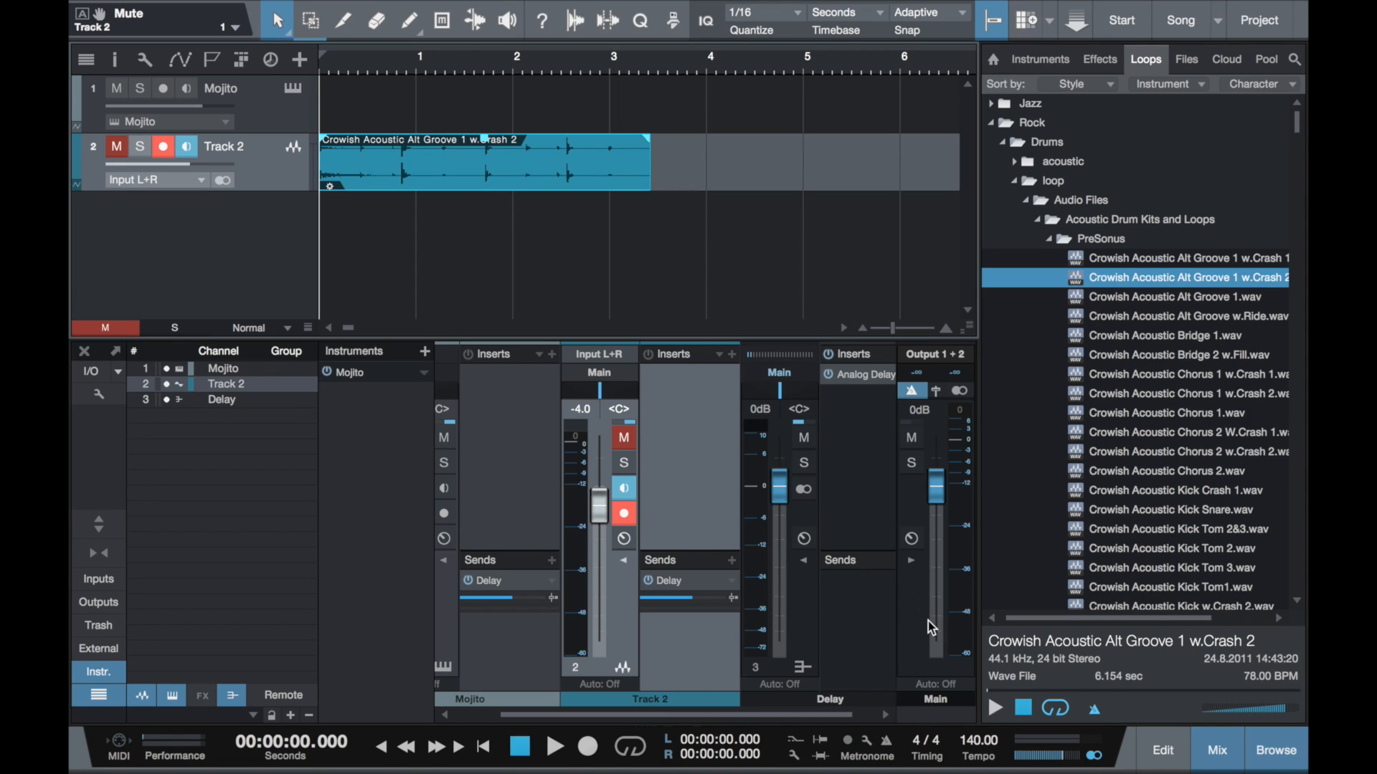
left_click(1163, 751)
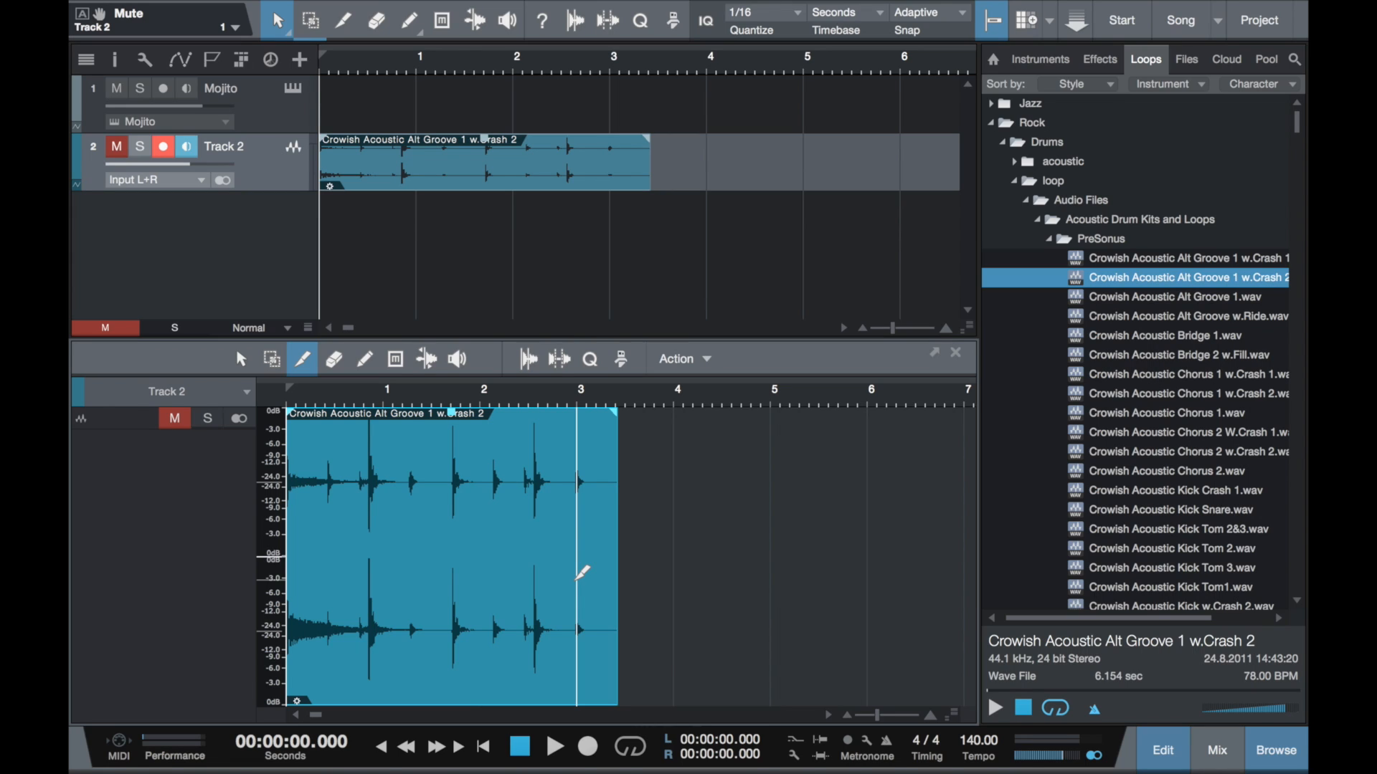
Create an empty instrument part at the start of the Mojito track and show it in the note editor
double_click(352, 107)
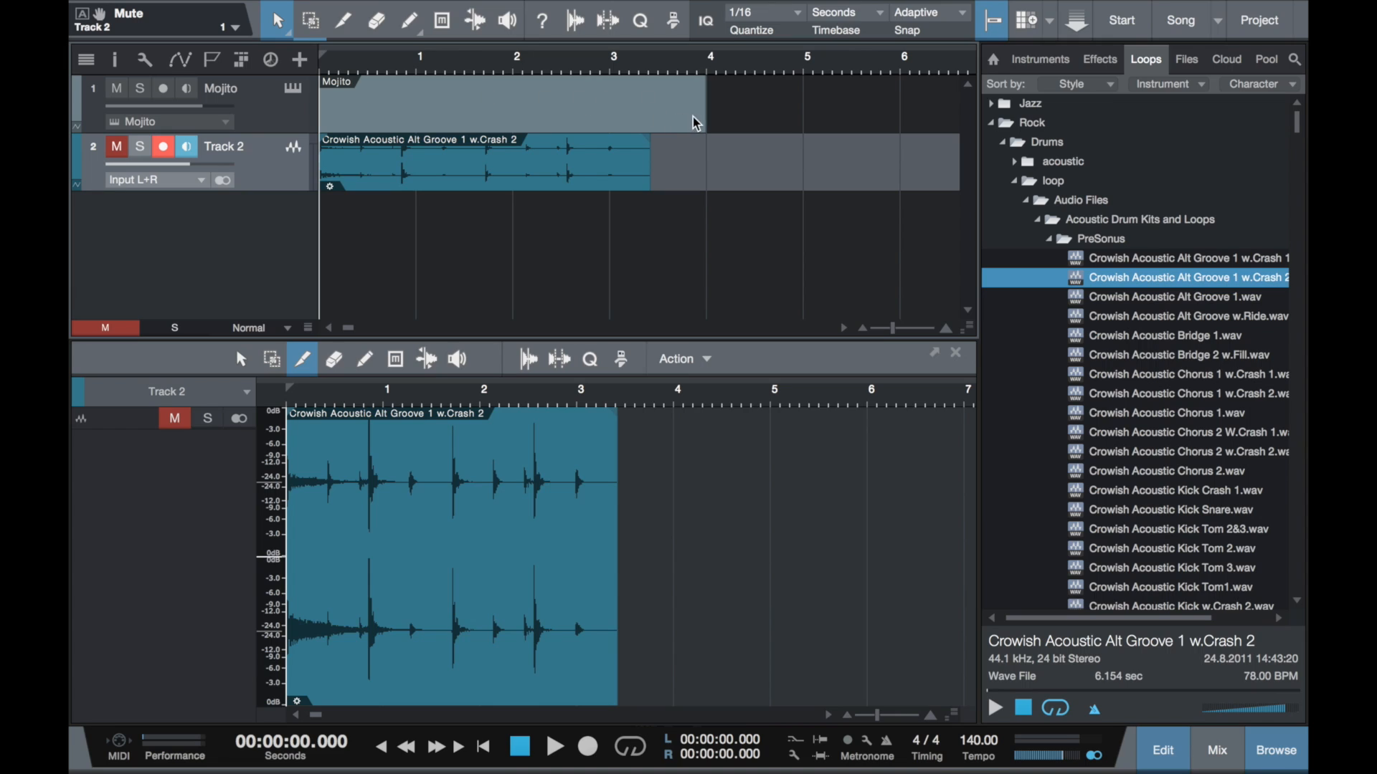
left_click(376, 109)
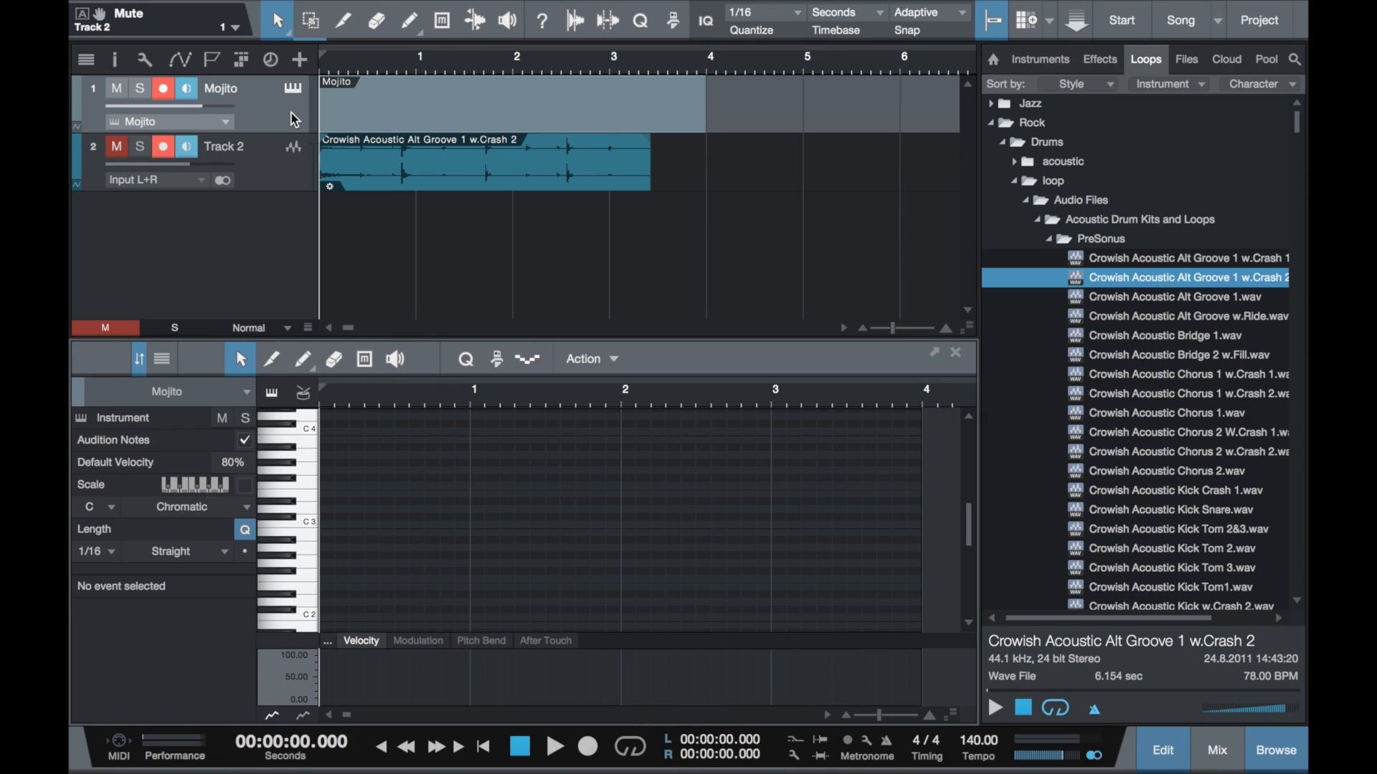
Review the Export Mixdown settings for filename, SoundCloud publishing, file format and export range, and leave without exporting
mouse_move(364, 5)
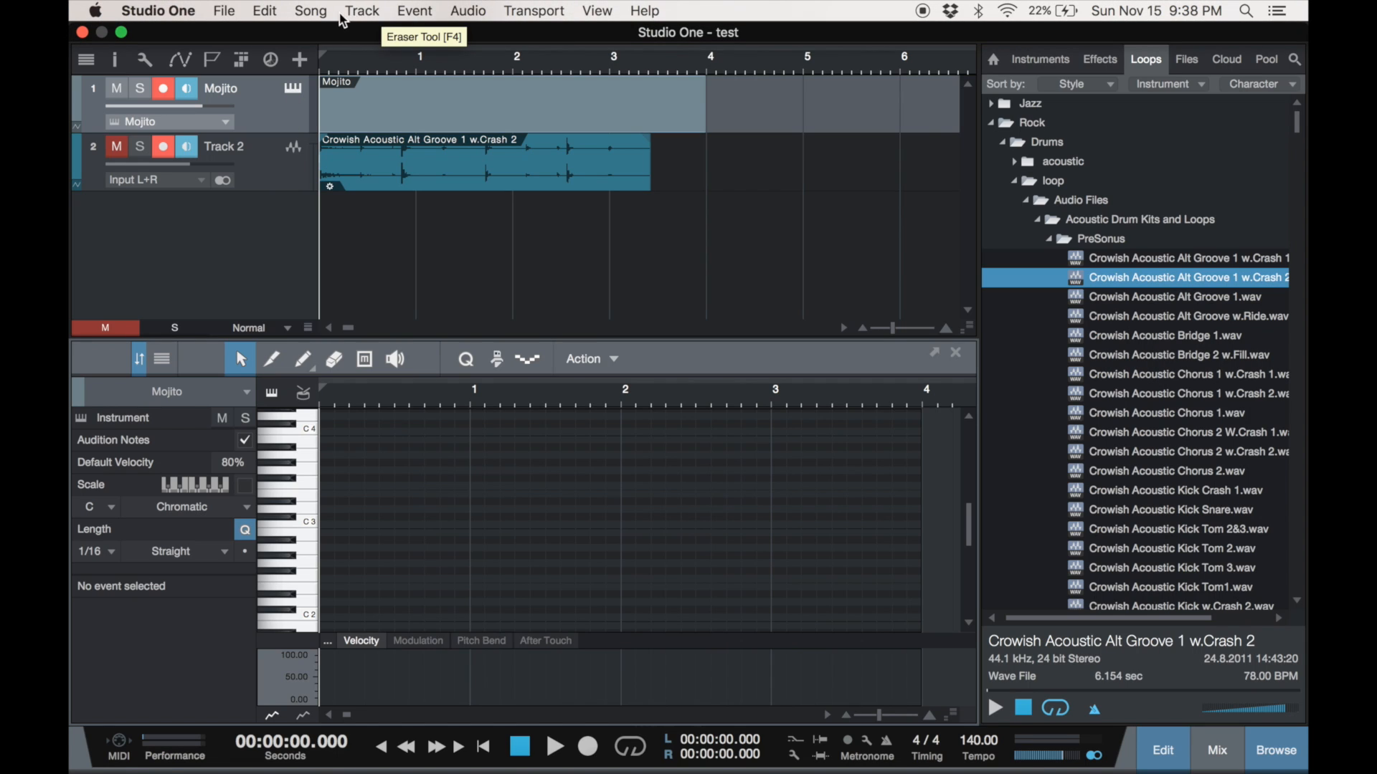
left_click(308, 13)
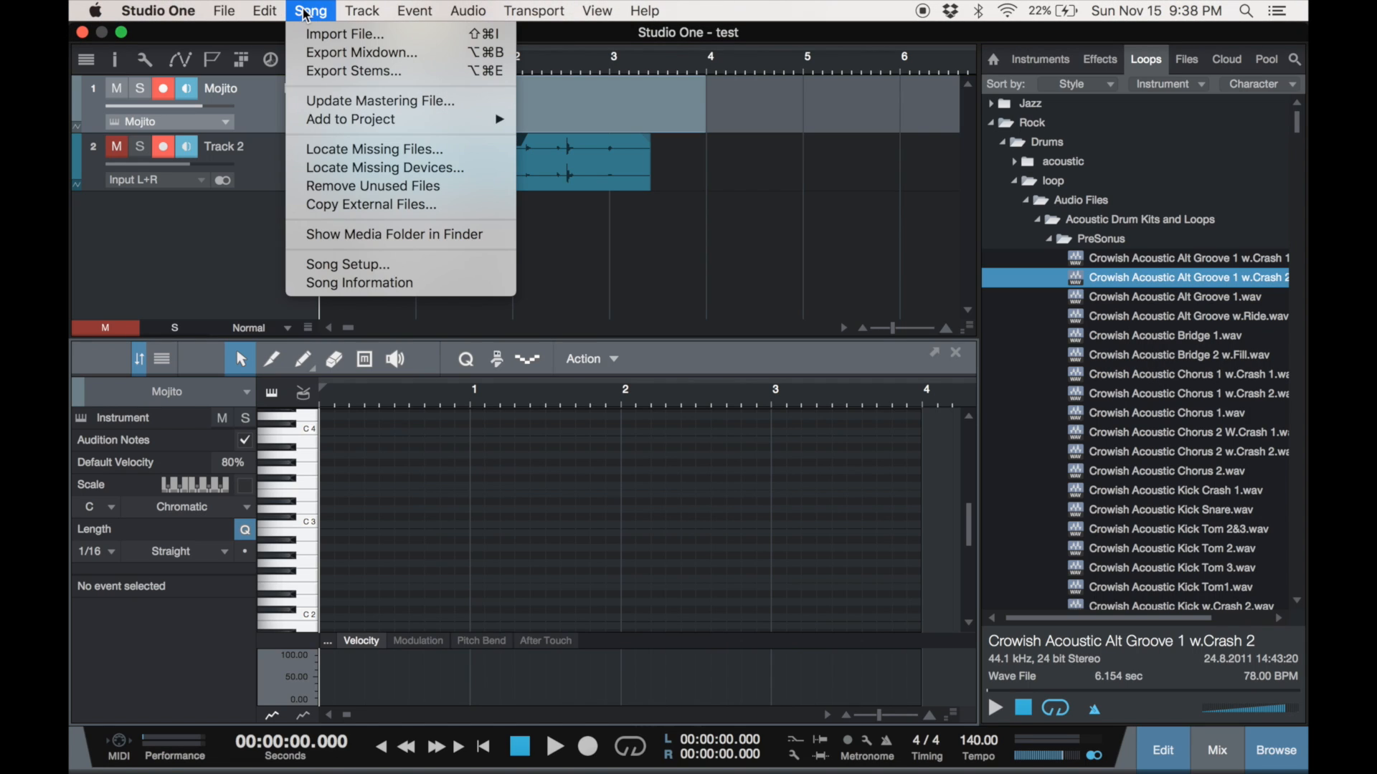
left_click(314, 57)
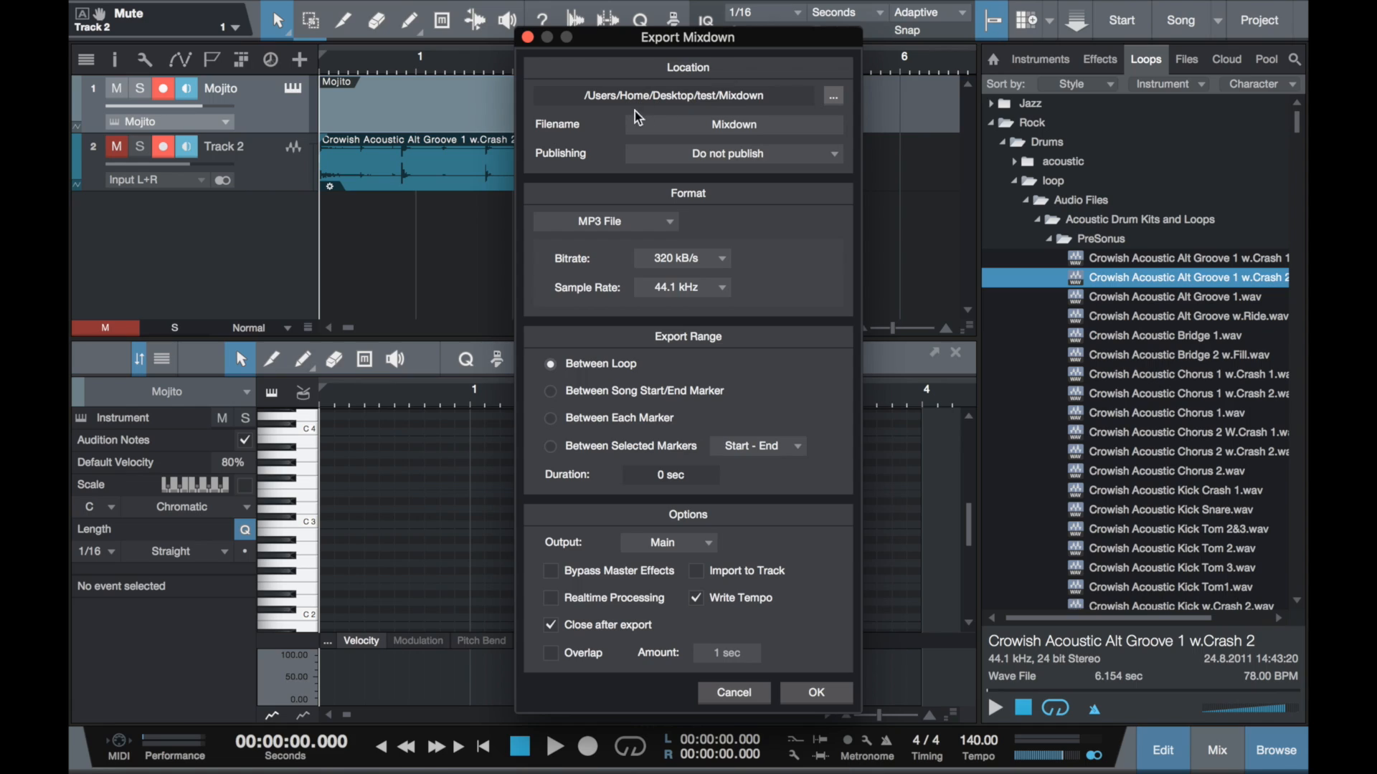
left_click(731, 125)
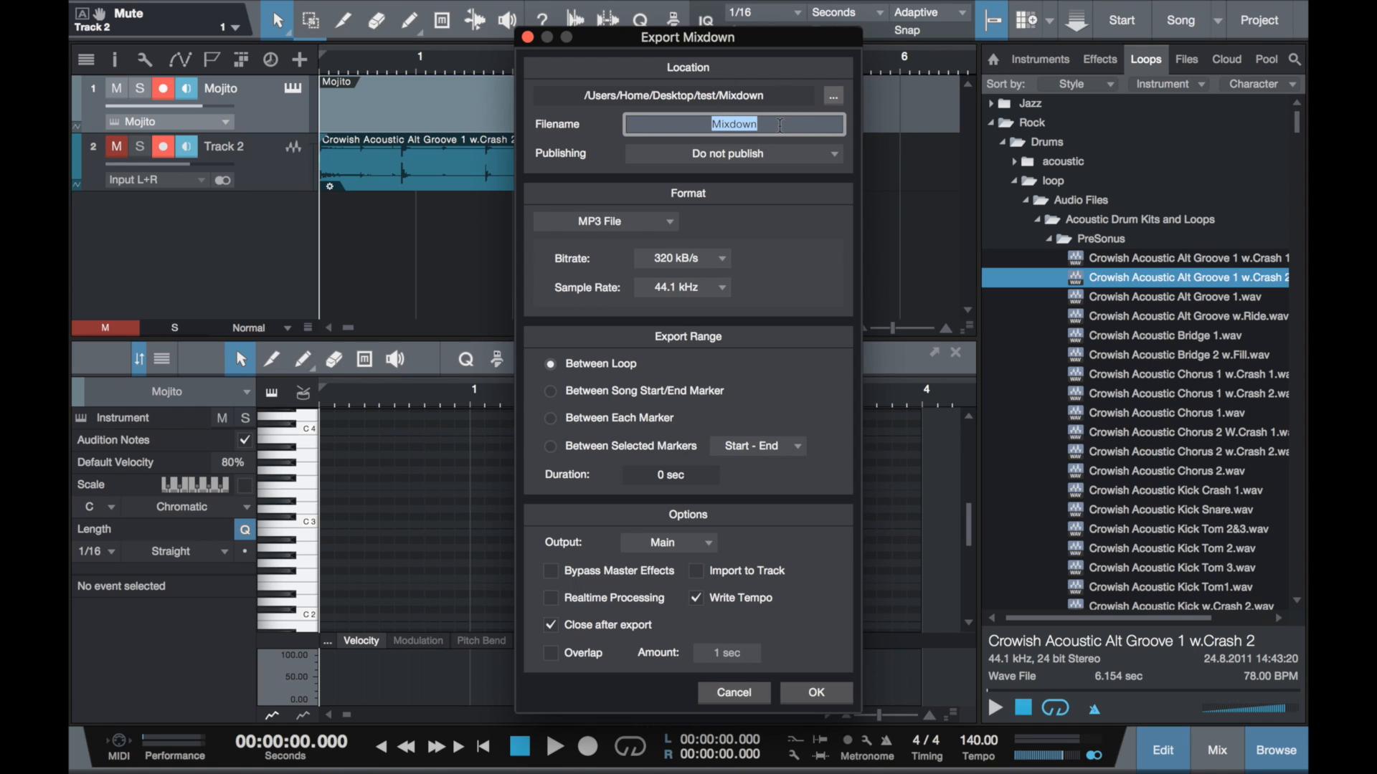
left_click(577, 171)
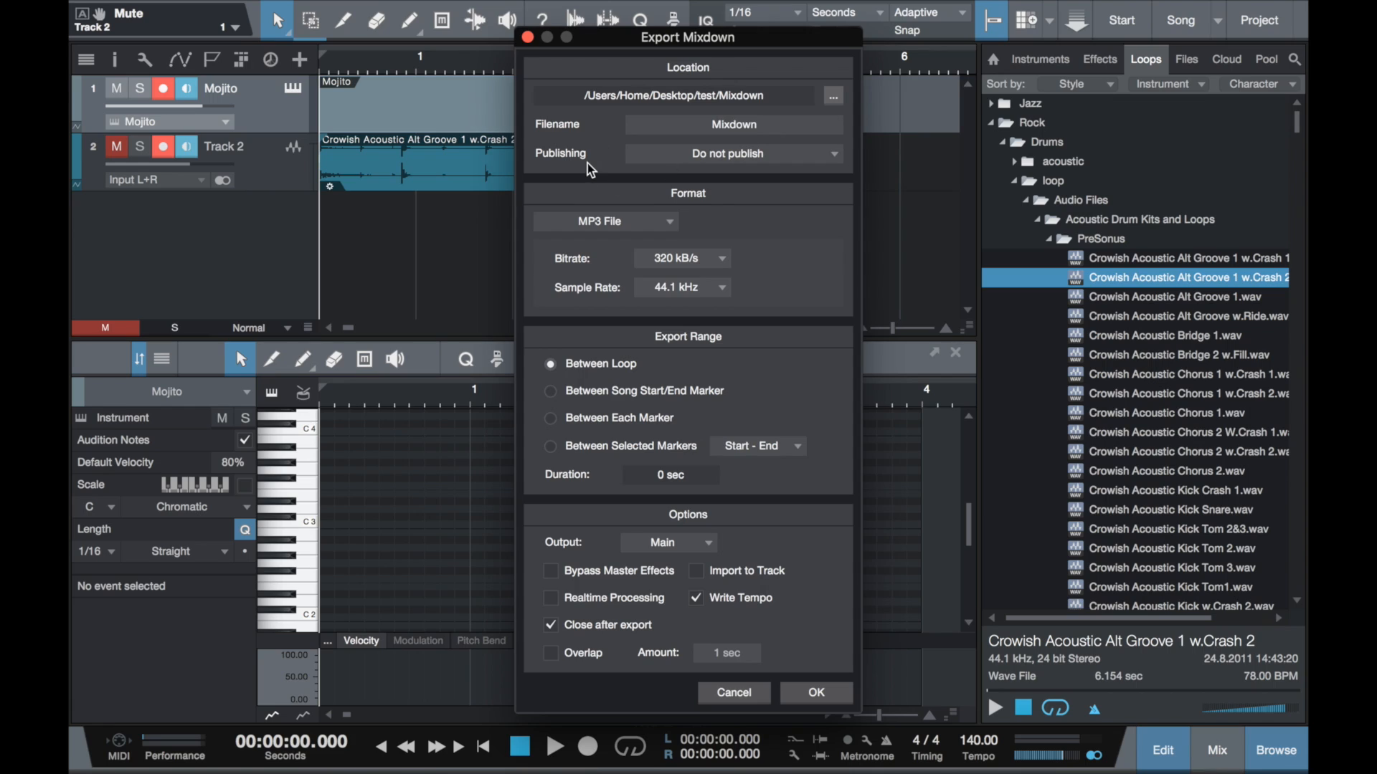
left_click(703, 155)
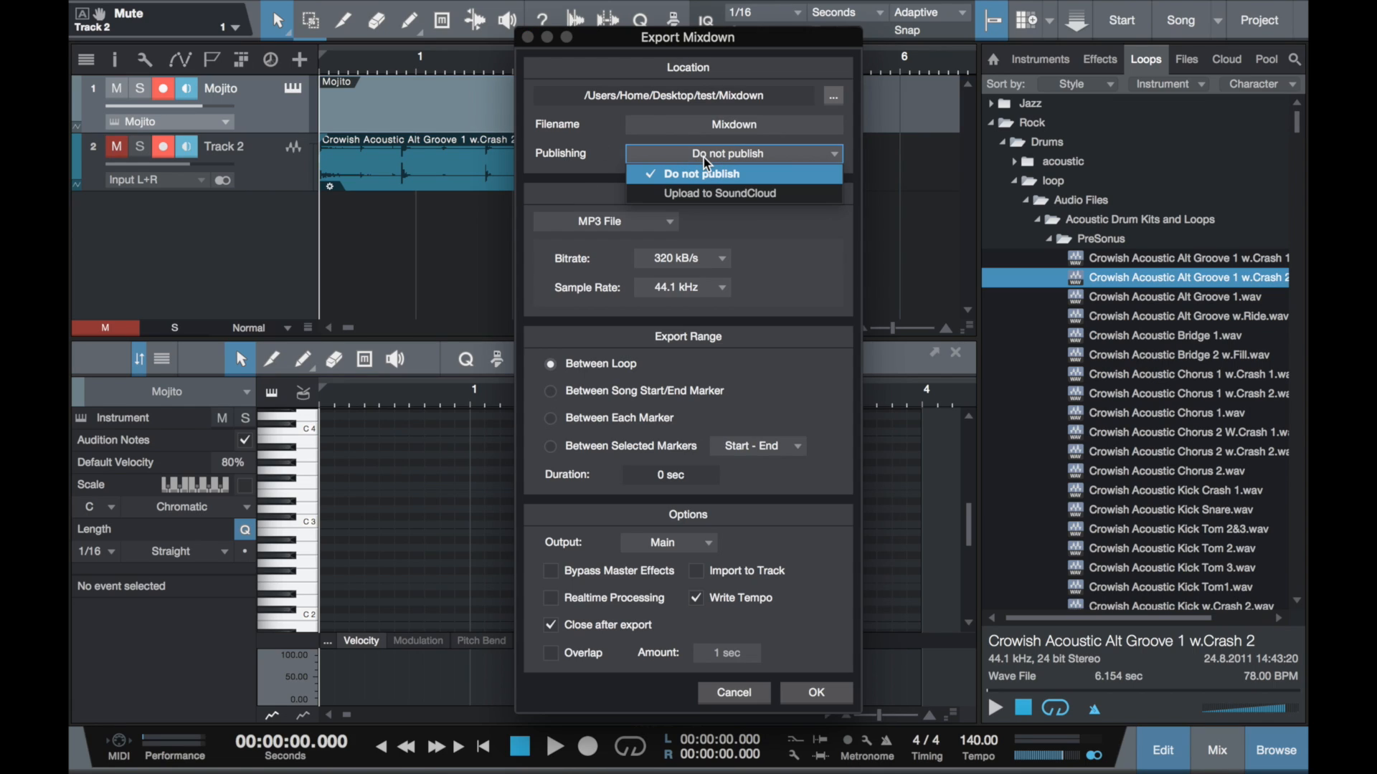
left_click(705, 194)
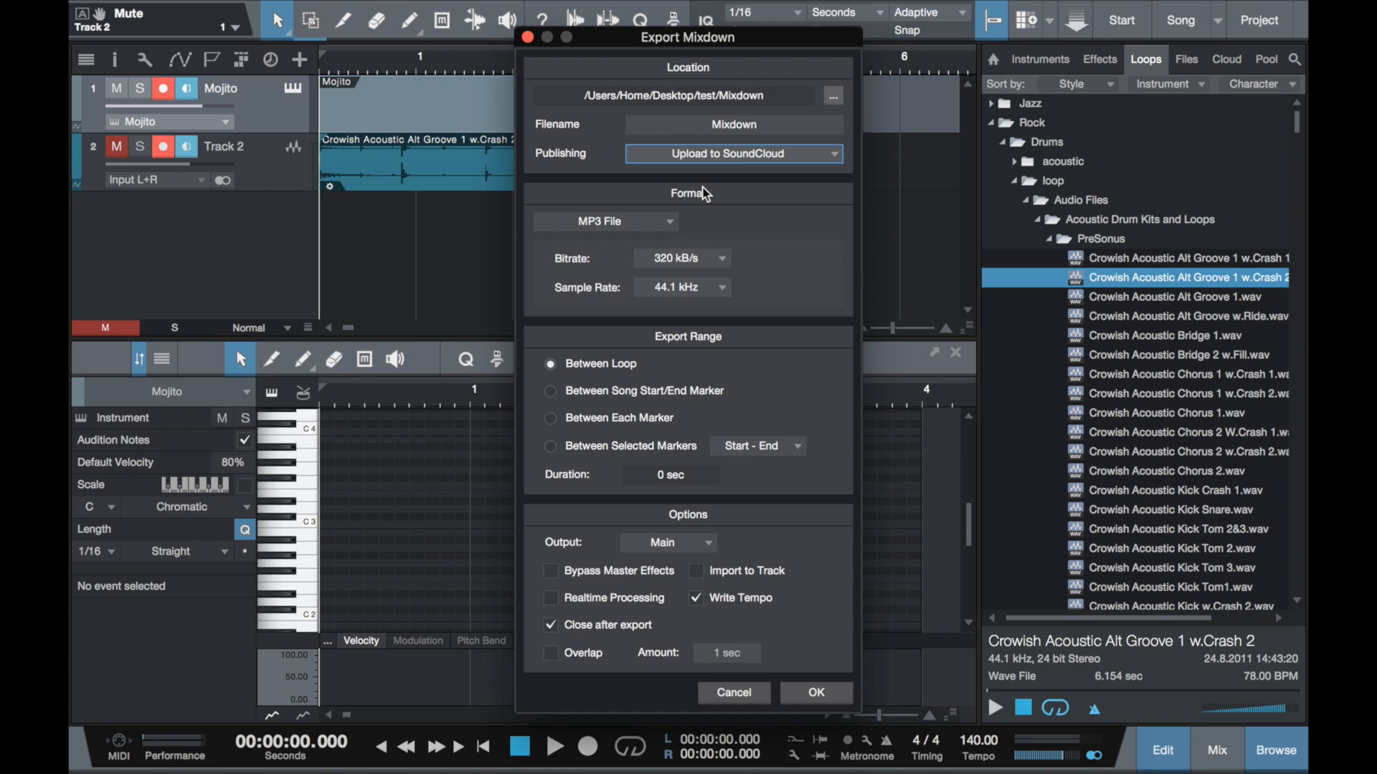
left_click(738, 153)
left_click(735, 167)
left_click(665, 224)
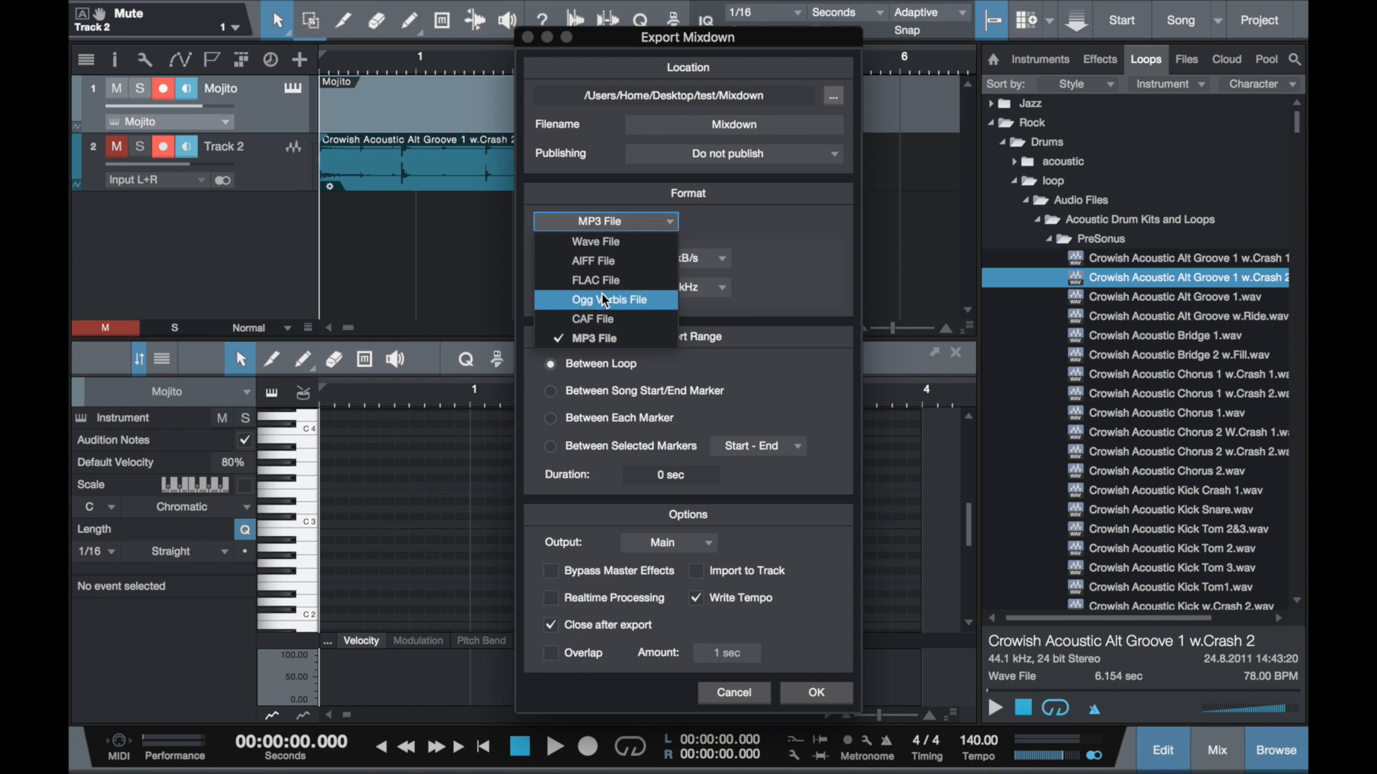
left_click(793, 228)
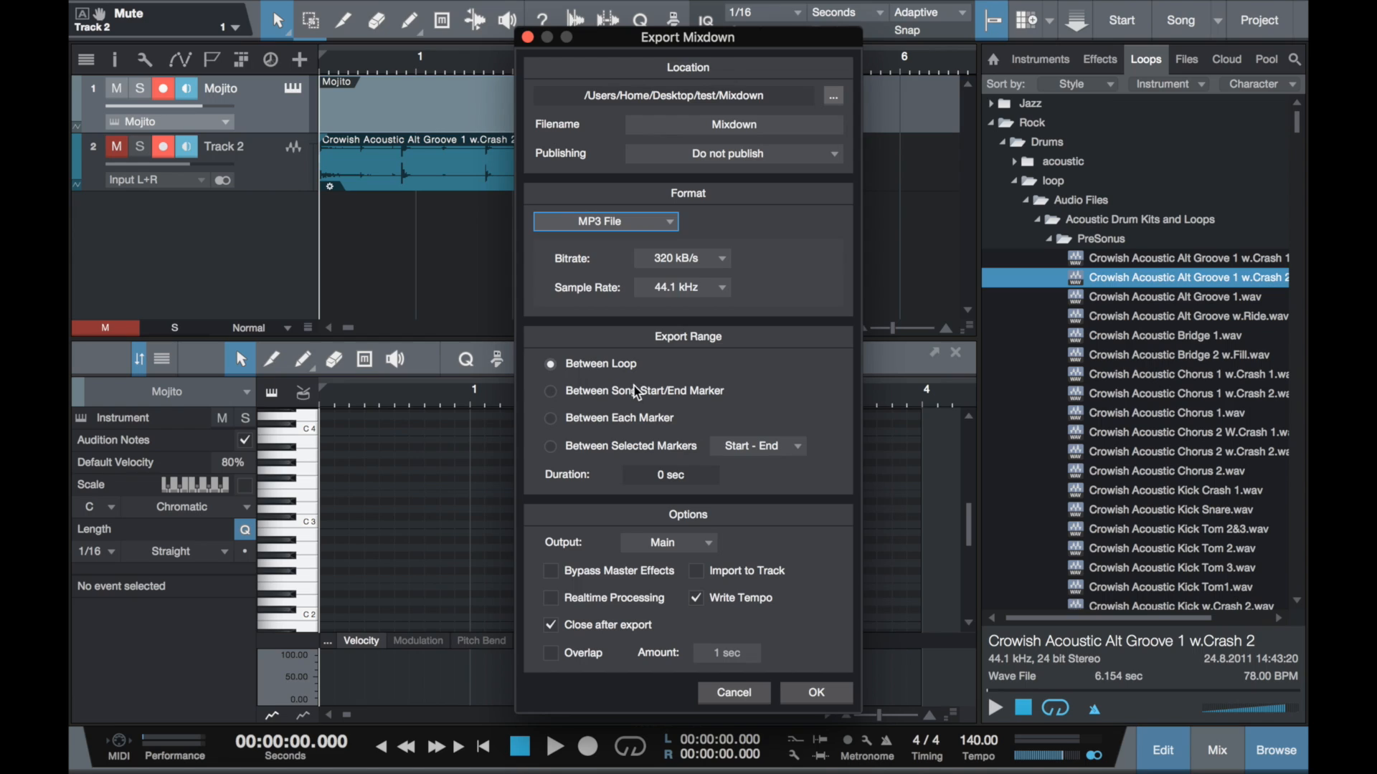
left_click(739, 691)
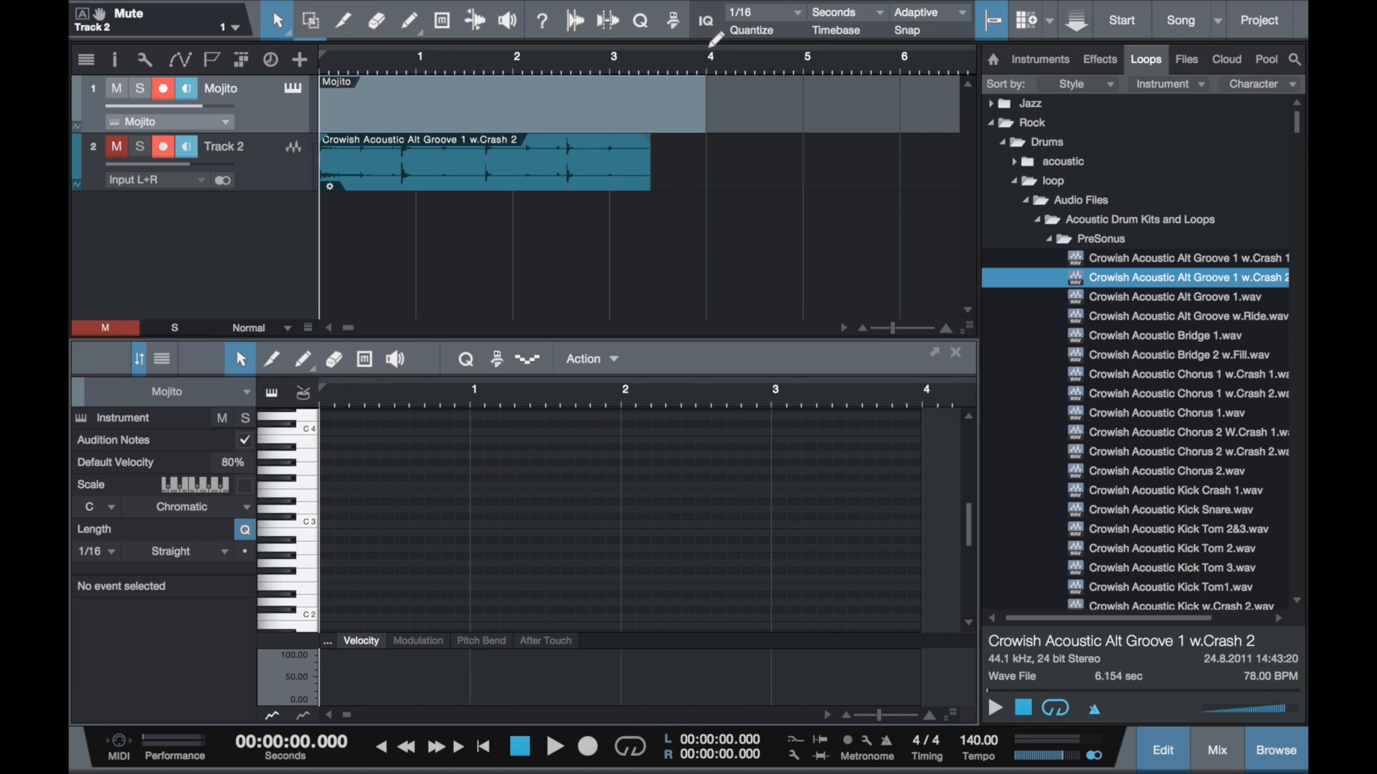
Set the loop range from 0 to 4 seconds over the Mojito part, enable looping, and play it briefly
left_click_drag(712, 42, 275, 22)
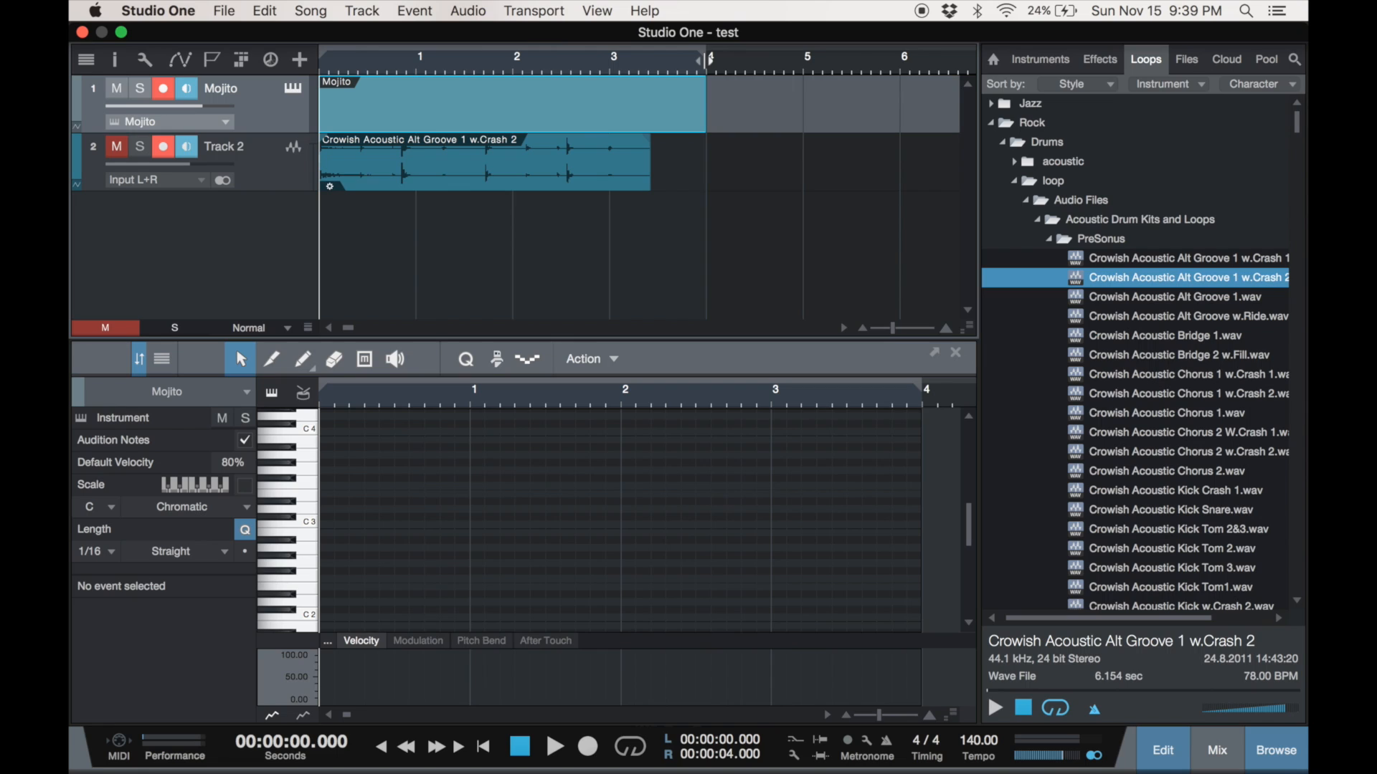
left_click(629, 748)
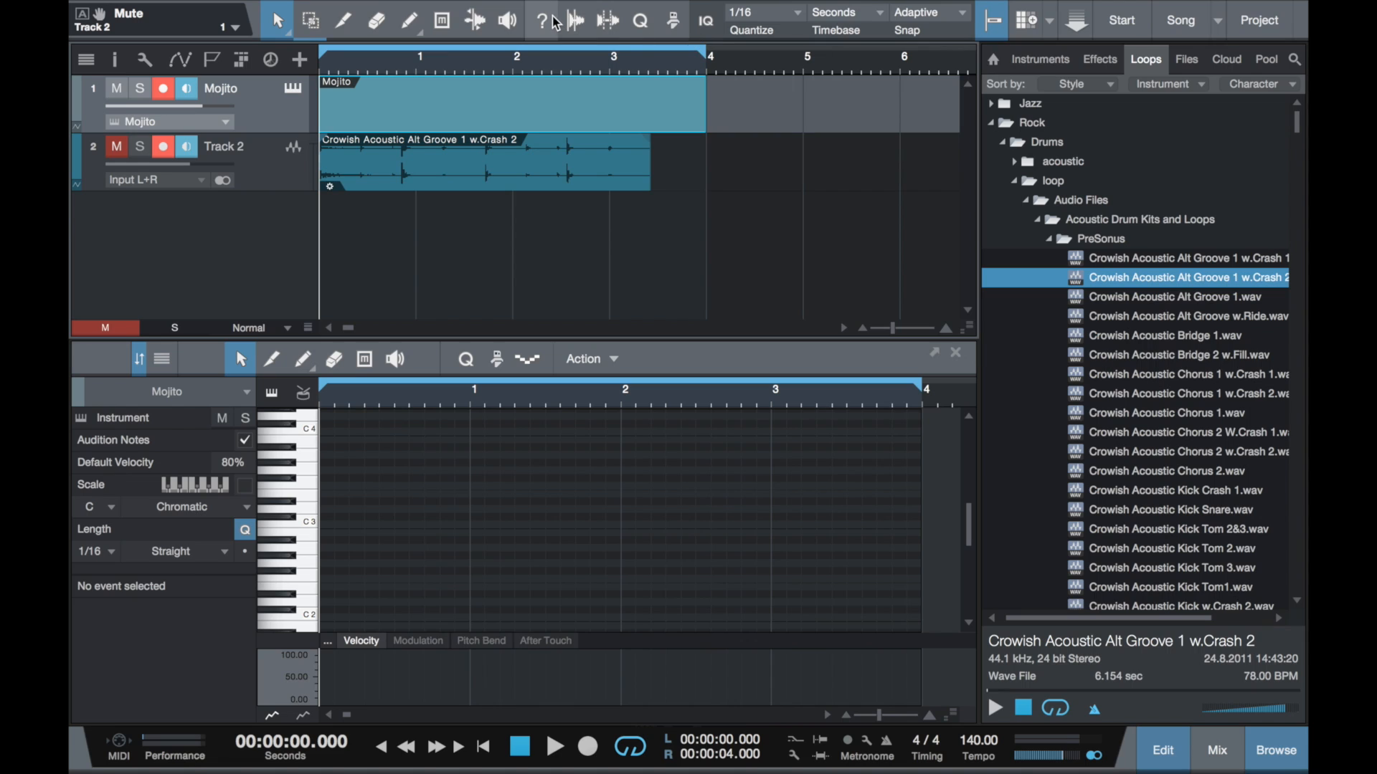
key("space")
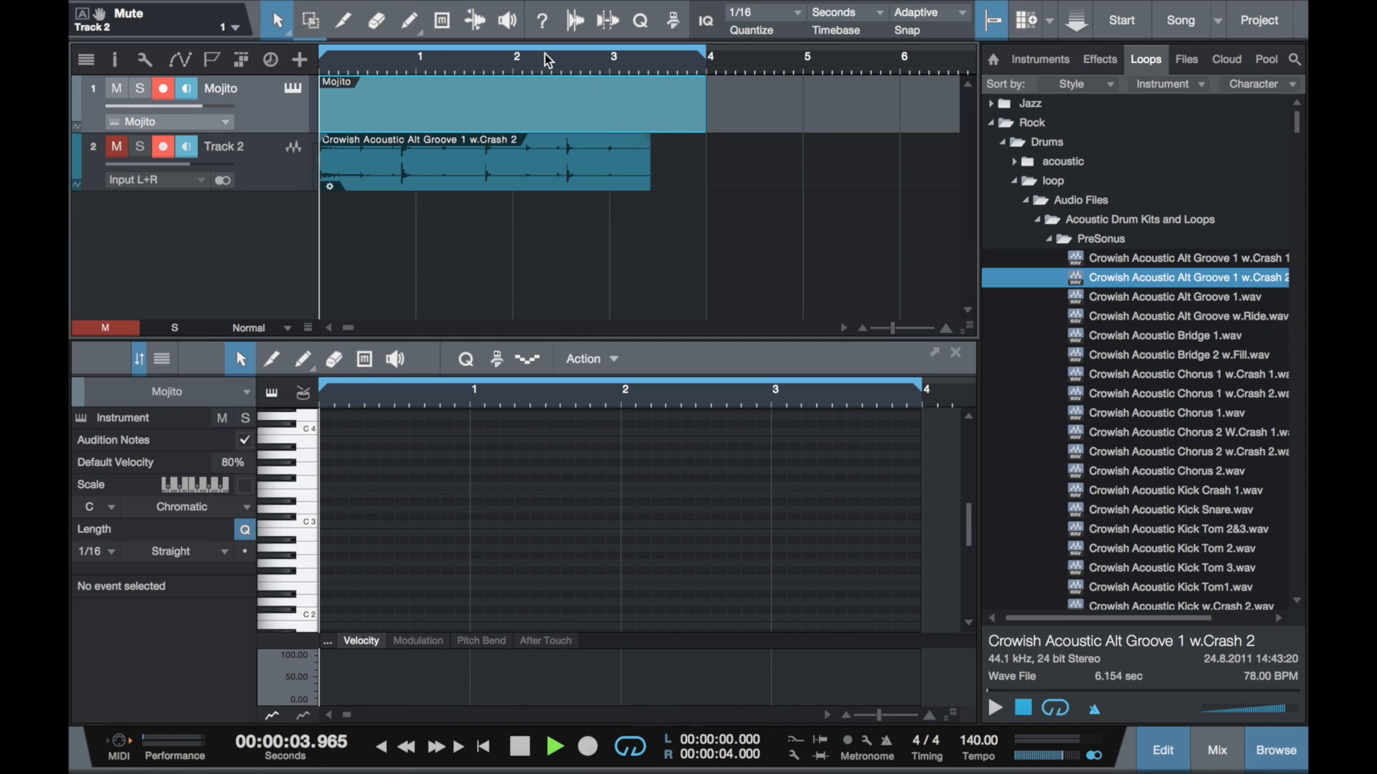
key("space")
Review the Export Mixdown range and options for the defined loop, moving the dialog clear, and leave without exporting
mouse_move(474, 6)
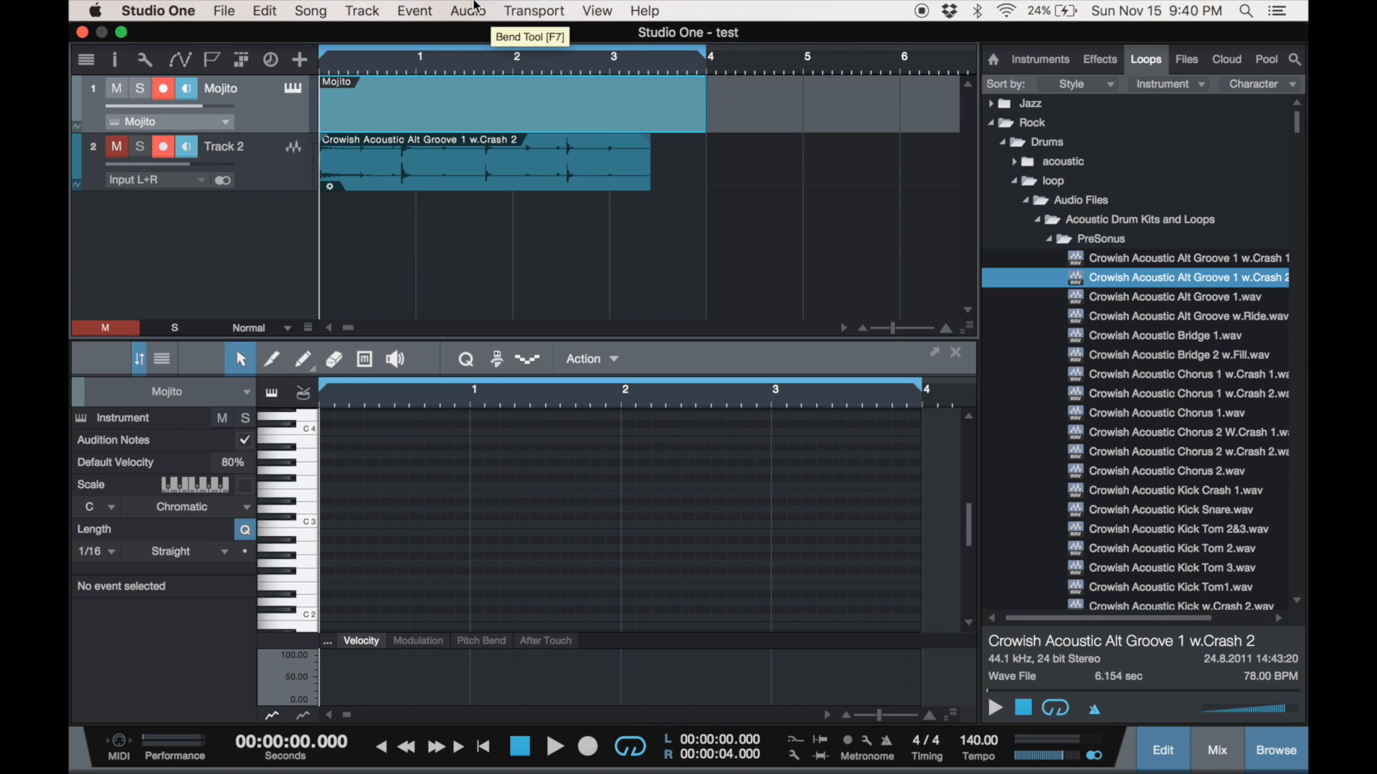
left_click(311, 10)
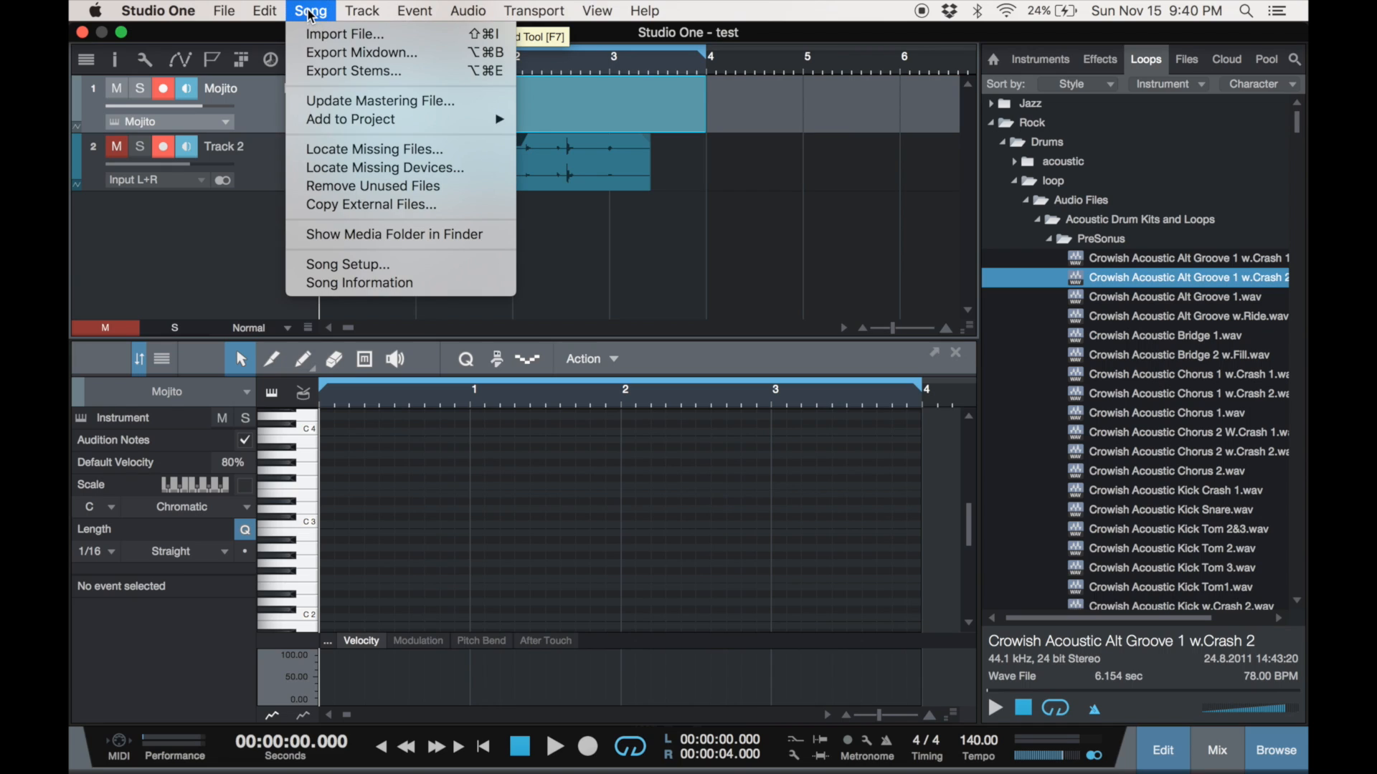
left_click(320, 58)
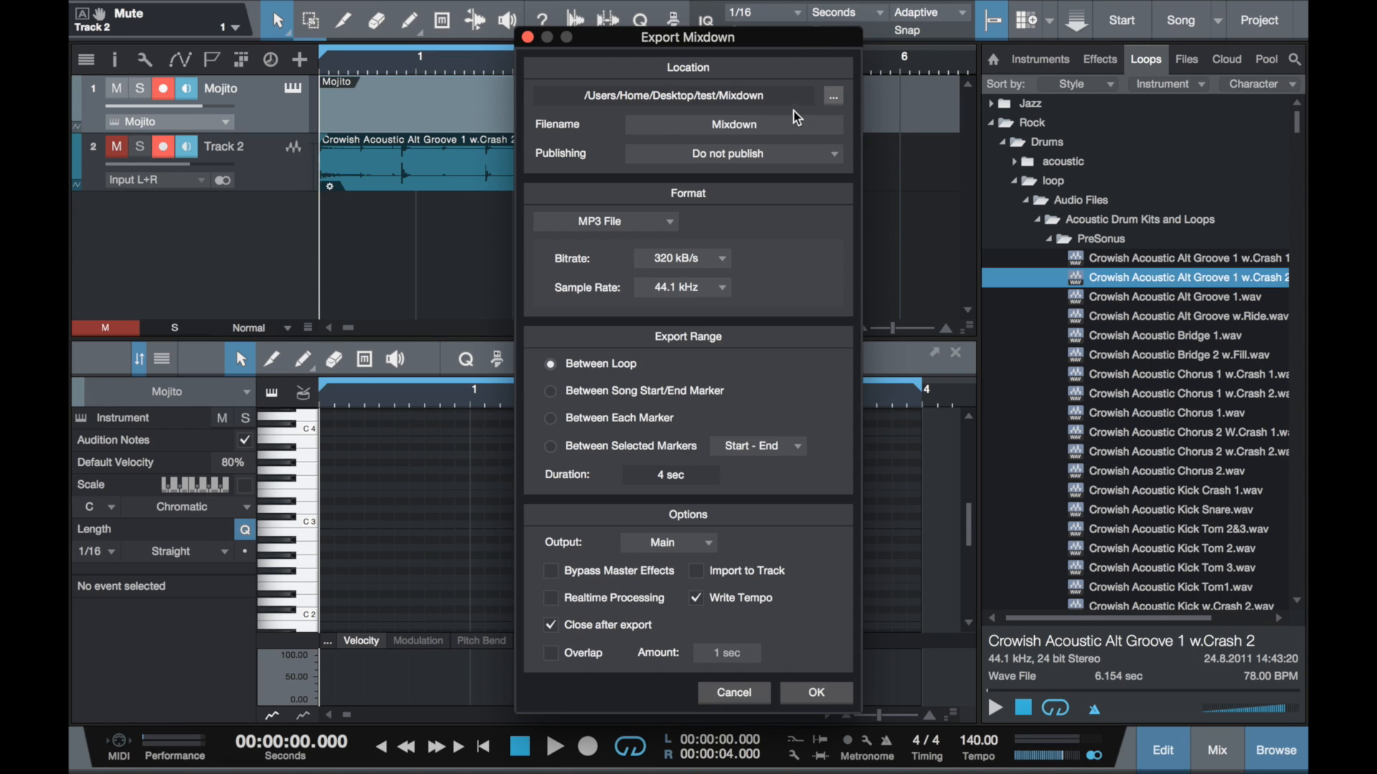
left_click_drag(793, 36, 789, 102)
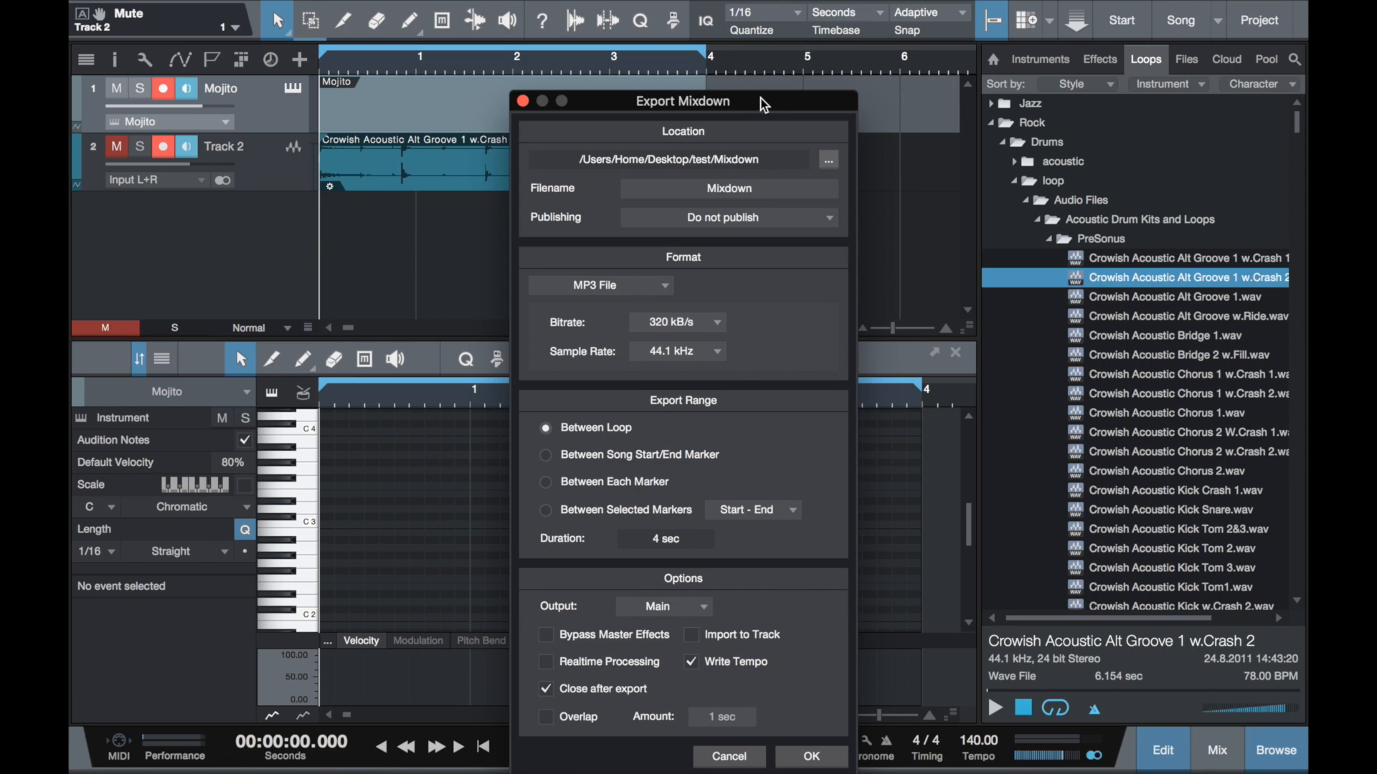
left_click_drag(764, 105, 674, 29)
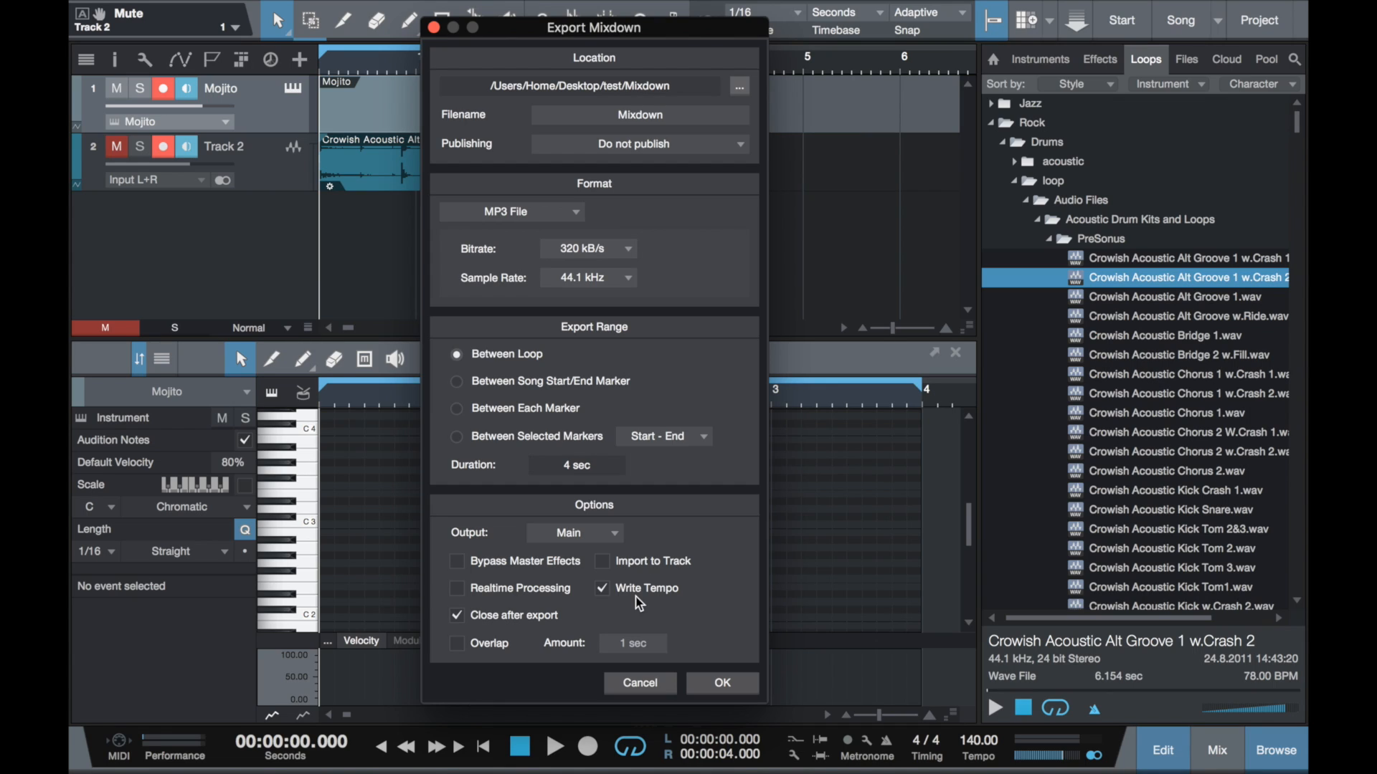
left_click(637, 684)
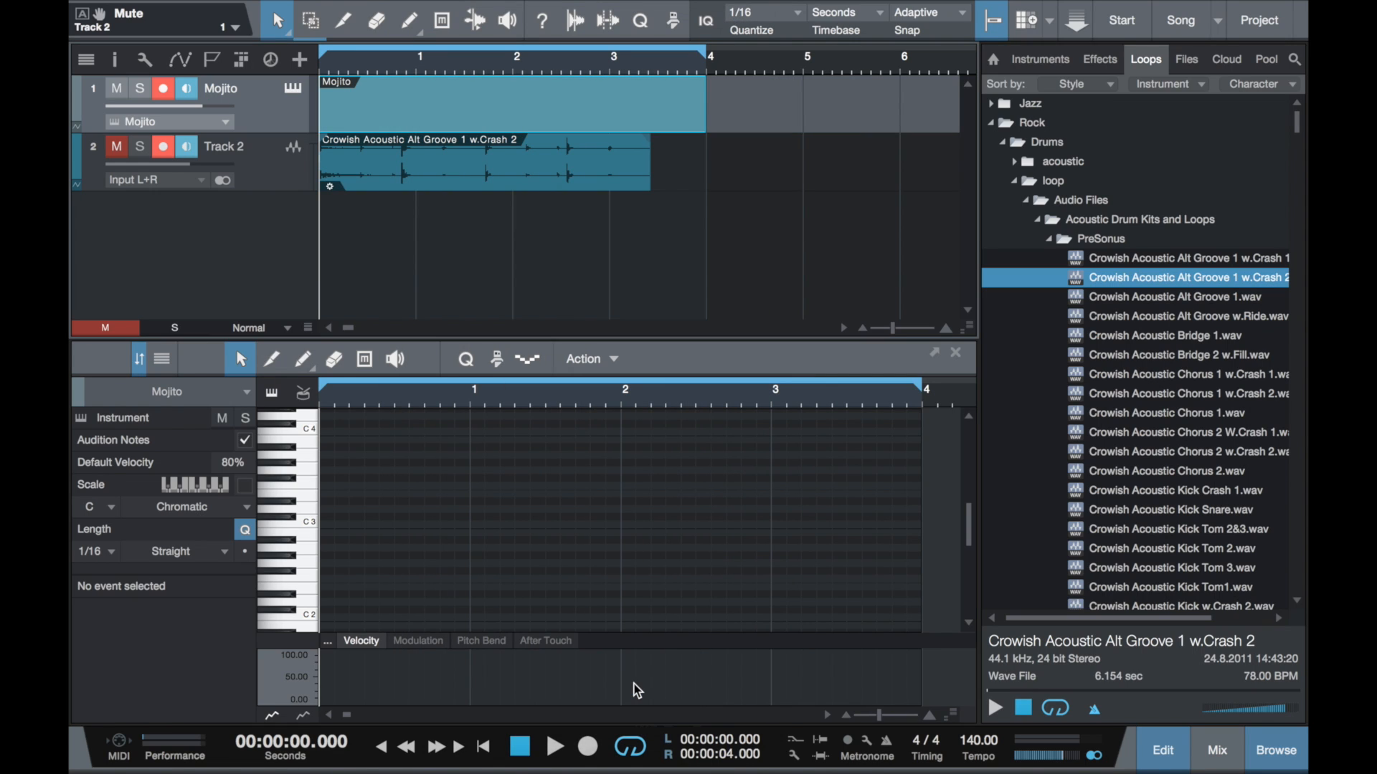